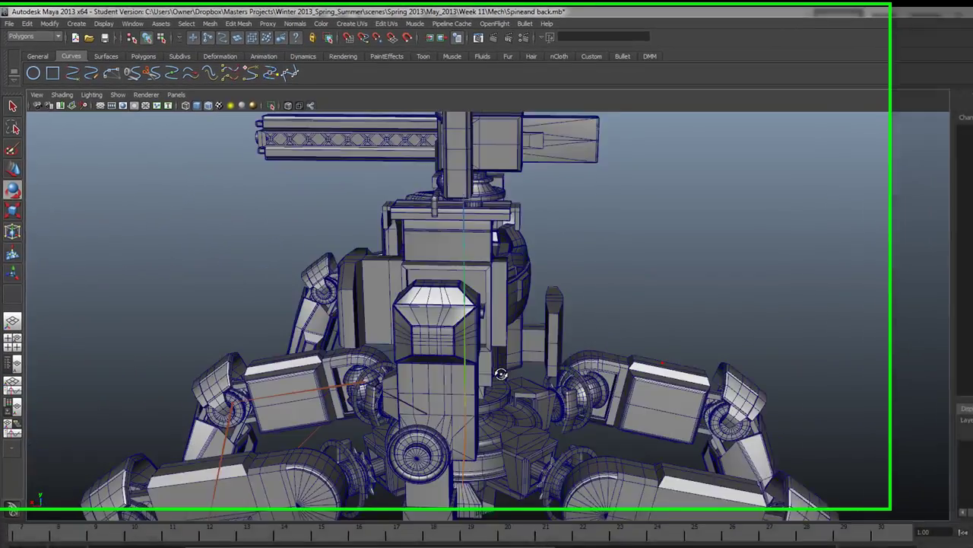
Orbit around the mech, inspecting the head, cannon and antenna rod MechHead12.
{"action": "left_click_drag", "start_coordinate": [501, 373], "coordinate": [673, 356], "text": "alt"}
{"action": "left_click_drag", "start_coordinate": [739, 387], "coordinate": [649, 332], "text": "alt"}
{"action": "left_click_drag", "start_coordinate": [613, 301], "coordinate": [614, 341], "text": "alt"}
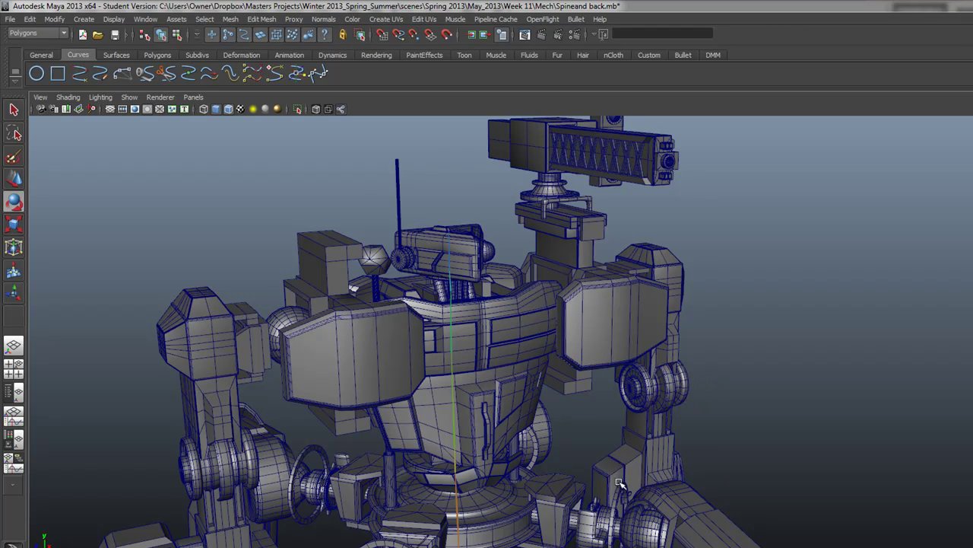
{"action": "mouse_move", "coordinate": [541, 370]}
{"action": "left_mouse_down", "text": "alt"}
{"action": "mouse_move", "coordinate": [534, 359]}
{"action": "mouse_move", "coordinate": [550, 359]}
{"action": "left_mouse_up", "text": "alt"}
{"action": "scroll", "coordinate": [551, 359], "scroll_direction": "up", "scroll_amount": 5}
{"action": "middle_click_drag", "start_coordinate": [527, 331], "coordinate": [713, 487], "text": "alt"}
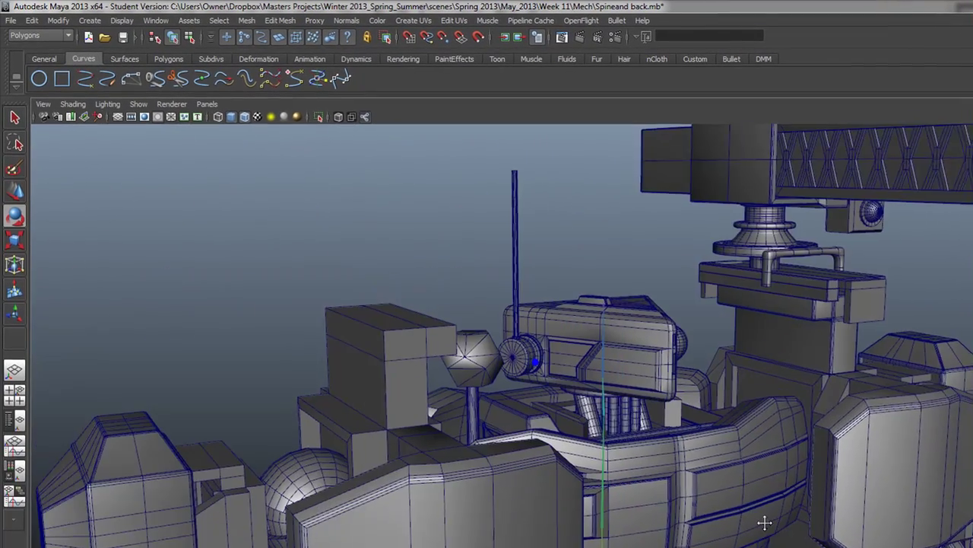
{"action": "scroll", "coordinate": [578, 395], "scroll_direction": "up", "scroll_amount": 4}
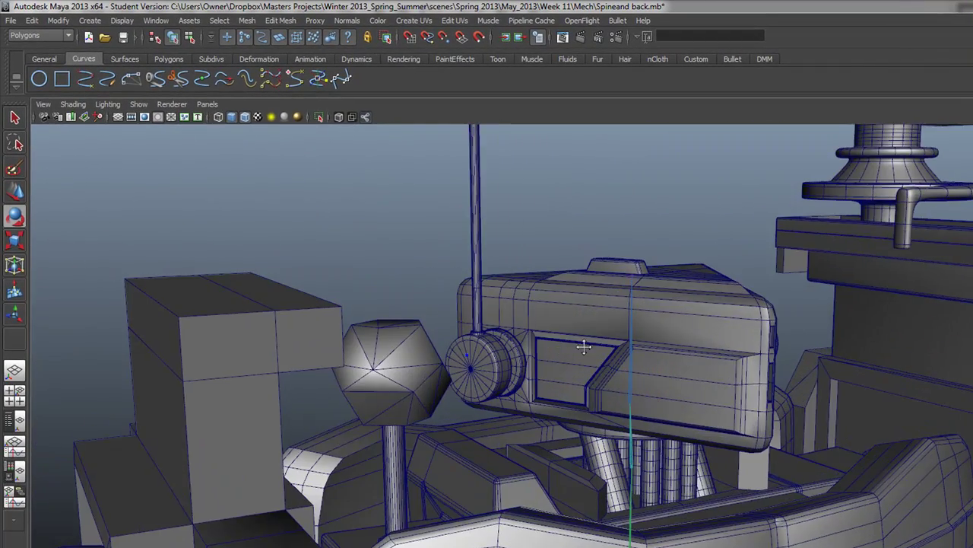
{"action": "left_click_drag", "start_coordinate": [584, 347], "coordinate": [506, 200], "text": "alt"}
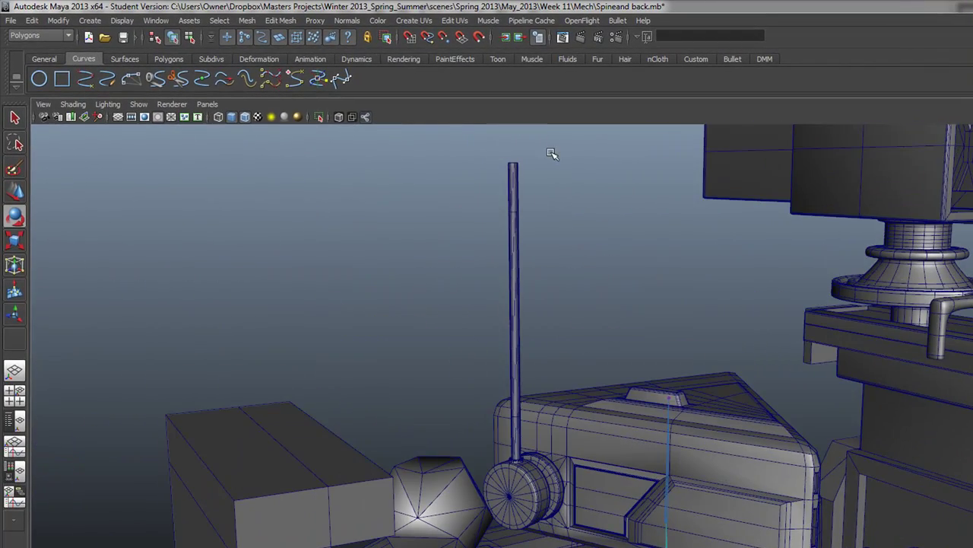
{"action": "left_click_drag", "start_coordinate": [550, 153], "coordinate": [455, 257]}
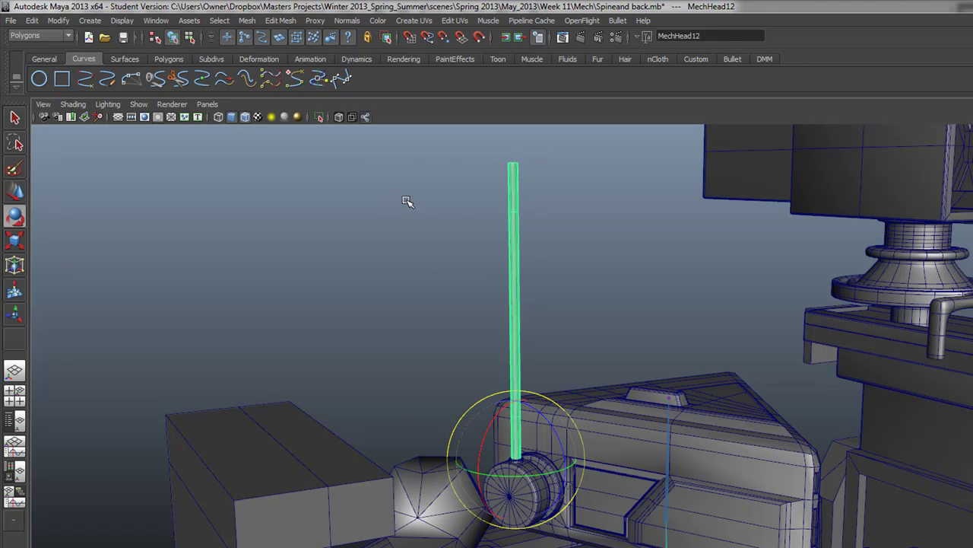
{"action": "left_click_drag", "start_coordinate": [407, 201], "coordinate": [383, 232], "text": "alt"}
{"action": "left_click_drag", "start_coordinate": [747, 388], "coordinate": [626, 396], "text": "alt"}
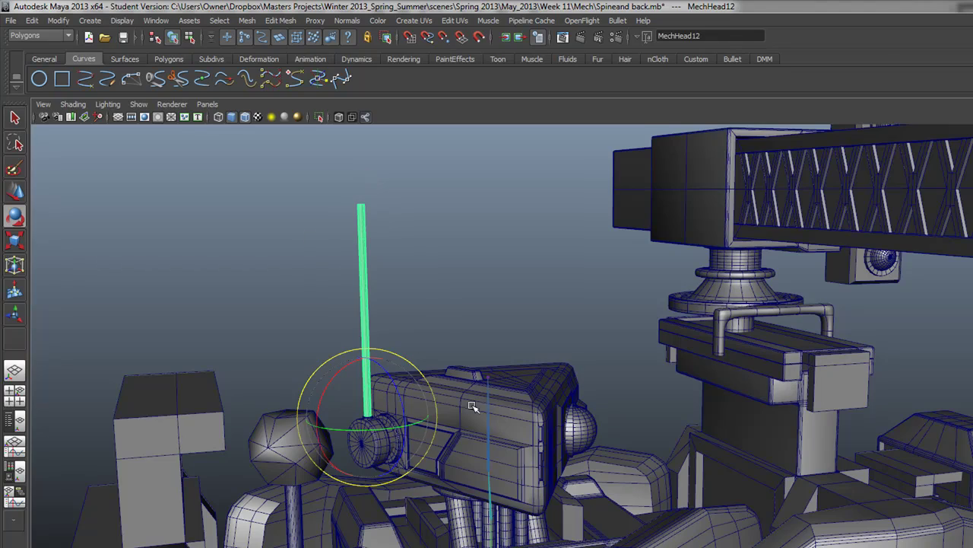
{"action": "left_click_drag", "start_coordinate": [504, 422], "coordinate": [706, 395], "text": "alt"}
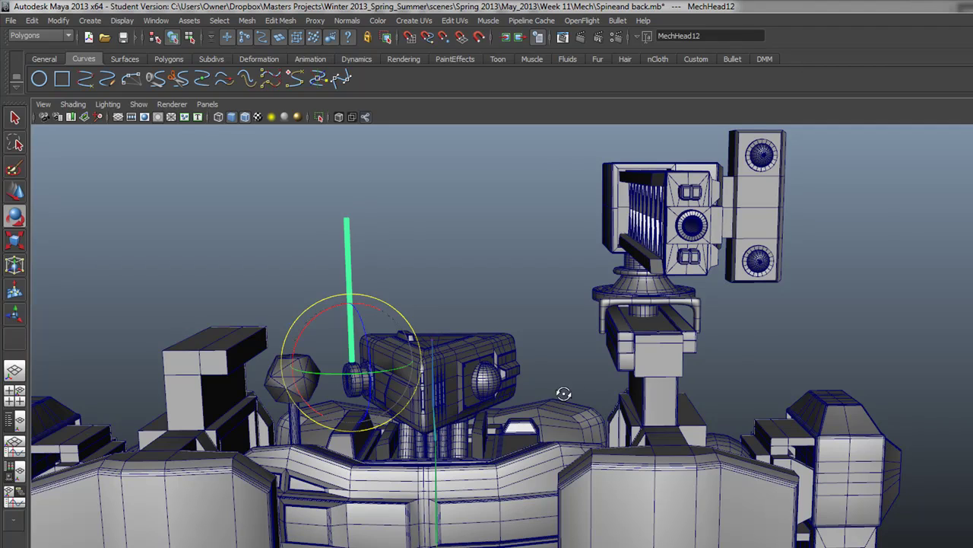
{"action": "left_click_drag", "start_coordinate": [571, 393], "coordinate": [489, 354], "text": "alt"}
Select the turret's upper swivel cylinder, Mech_LFTRailgun25.
{"action": "left_click", "coordinate": [552, 347]}
{"action": "left_click_drag", "start_coordinate": [552, 348], "coordinate": [734, 395], "text": "alt"}
{"action": "left_click", "coordinate": [601, 348]}
{"action": "scroll", "coordinate": [583, 368], "scroll_direction": "up", "scroll_amount": 3}
{"action": "left_click_drag", "start_coordinate": [583, 367], "coordinate": [618, 359], "text": "alt"}
{"action": "left_click", "coordinate": [578, 278]}
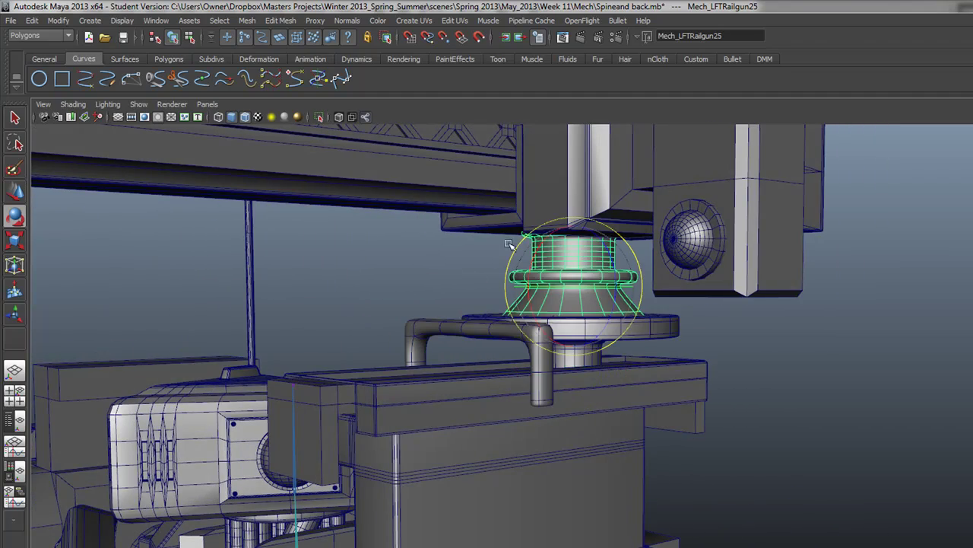
{"action": "left_click_drag", "start_coordinate": [502, 249], "coordinate": [513, 251], "text": "alt"}
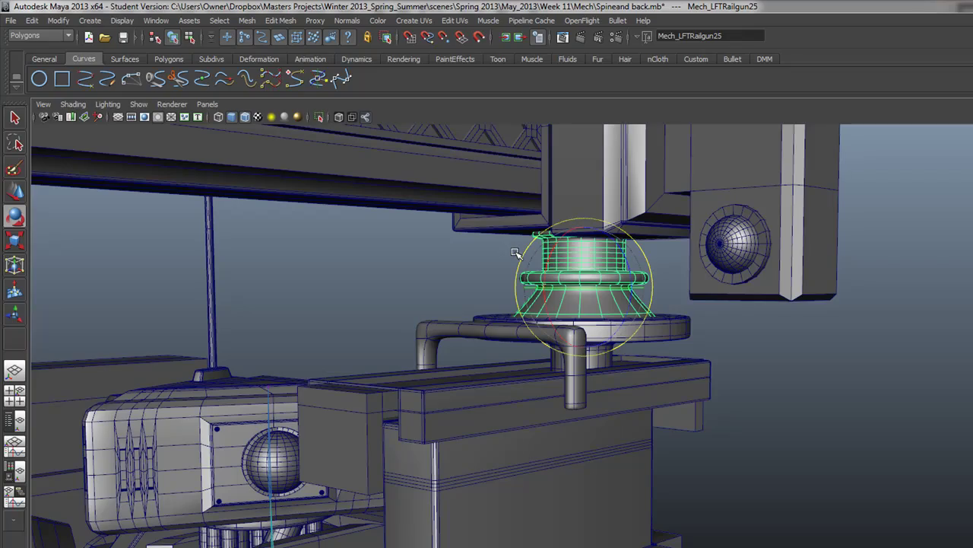
Frame the swivel cylinder in a flat orthographic view and open the menu-set chooser.
{"action": "key", "text": "space"}
{"action": "key", "text": "space"}
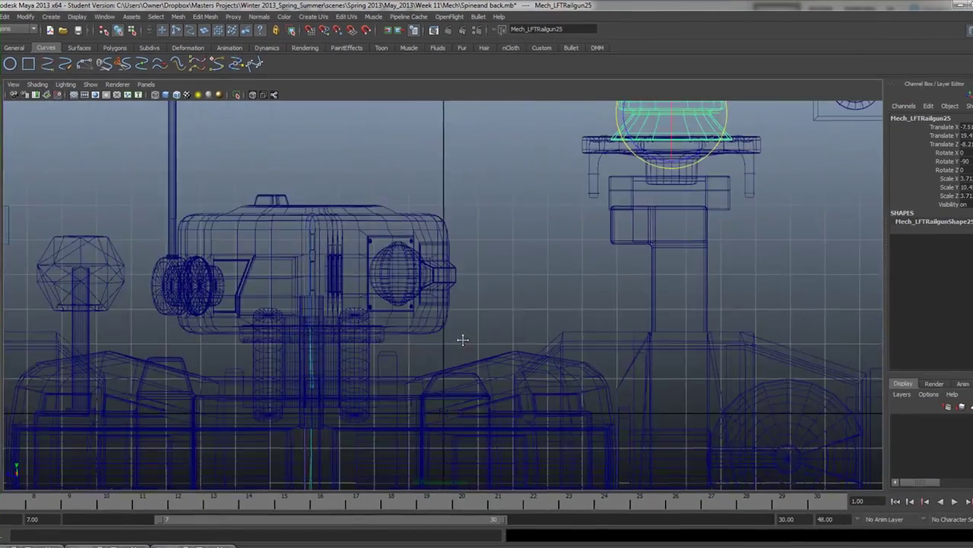
{"action": "key", "text": "f"}
{"action": "scroll", "coordinate": [456, 312], "scroll_direction": "up", "scroll_amount": 2}
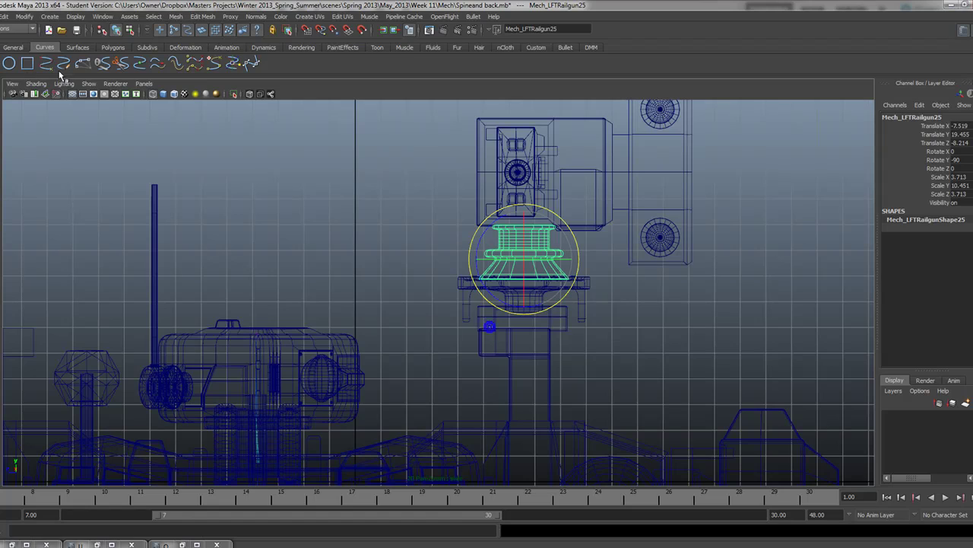
{"action": "left_click", "coordinate": [17, 29]}
Switch to the Animation menu set and draw a two-joint chain up the turret column.
{"action": "left_click", "coordinate": [17, 41]}
{"action": "left_click", "coordinate": [335, 16]}
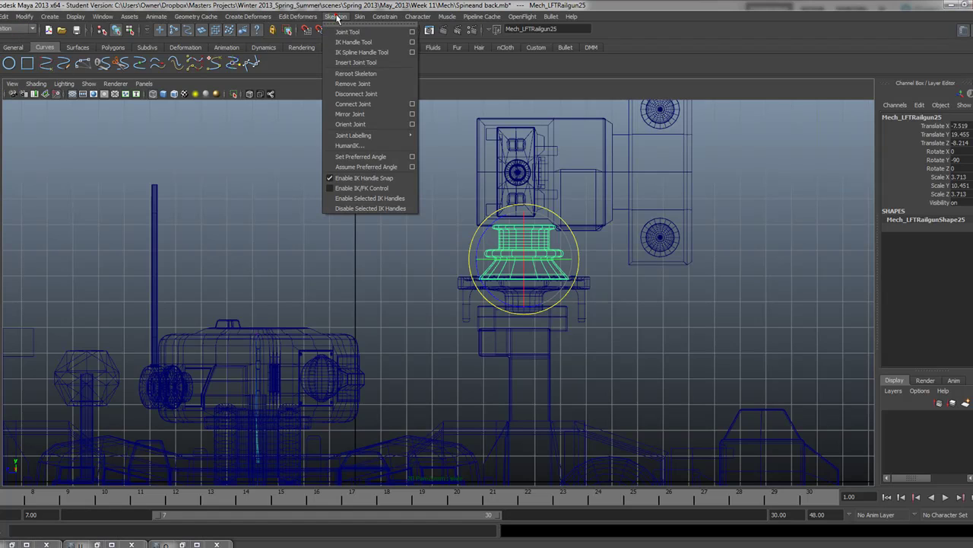
{"action": "left_click", "coordinate": [354, 32]}
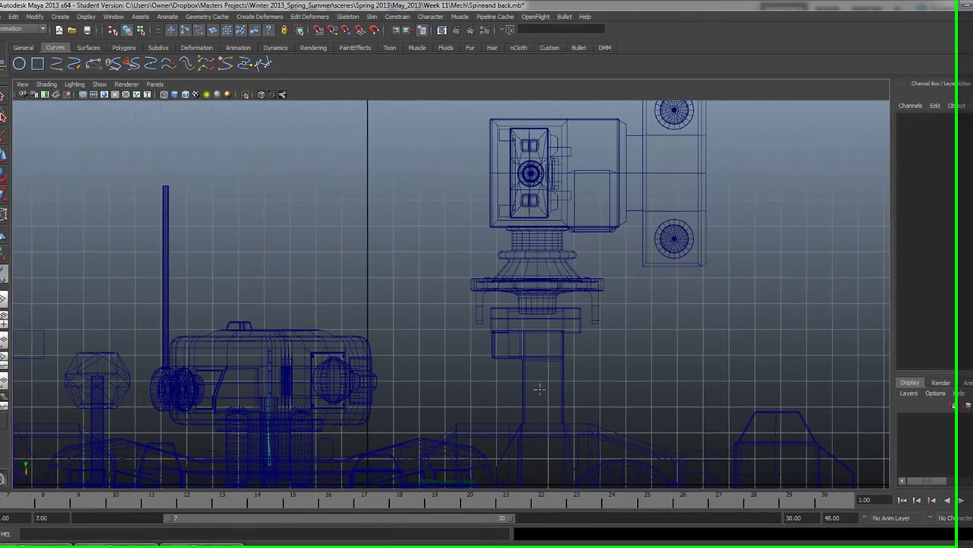
{"action": "left_click", "coordinate": [527, 387]}
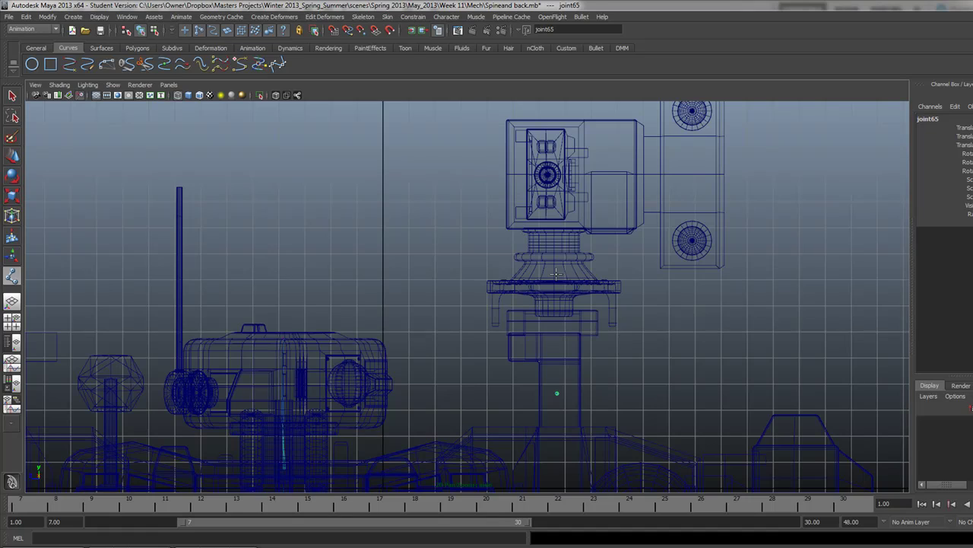
{"action": "left_click", "coordinate": [557, 275]}
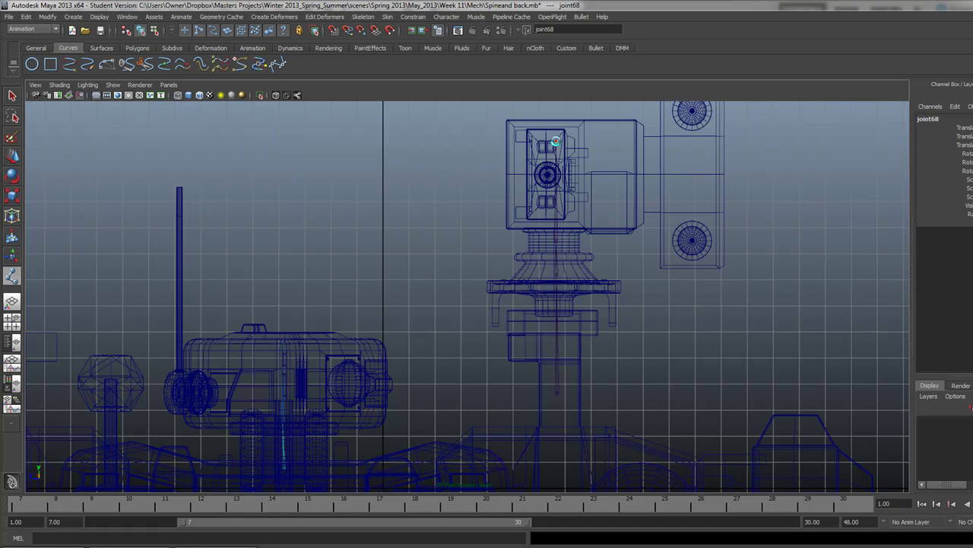
{"action": "key", "text": "Return"}
Return to the four-view layout and switch to the Move tool on the selected joint.
{"action": "key", "text": "e"}
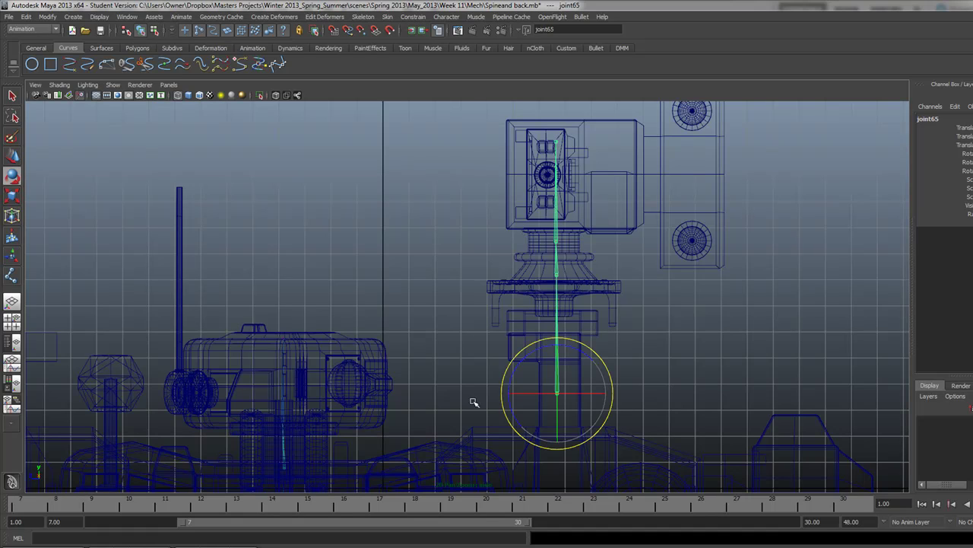
{"action": "middle_click_drag", "start_coordinate": [467, 428], "coordinate": [446, 363], "text": "alt"}
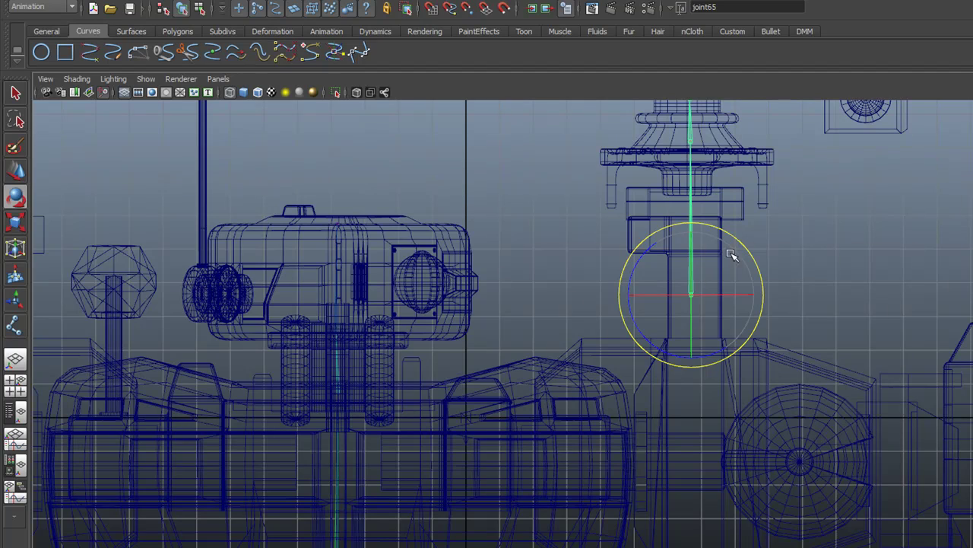
{"action": "key", "text": "space"}
{"action": "key", "text": "space"}
{"action": "scroll", "coordinate": [446, 276], "scroll_direction": "down", "scroll_amount": 5}
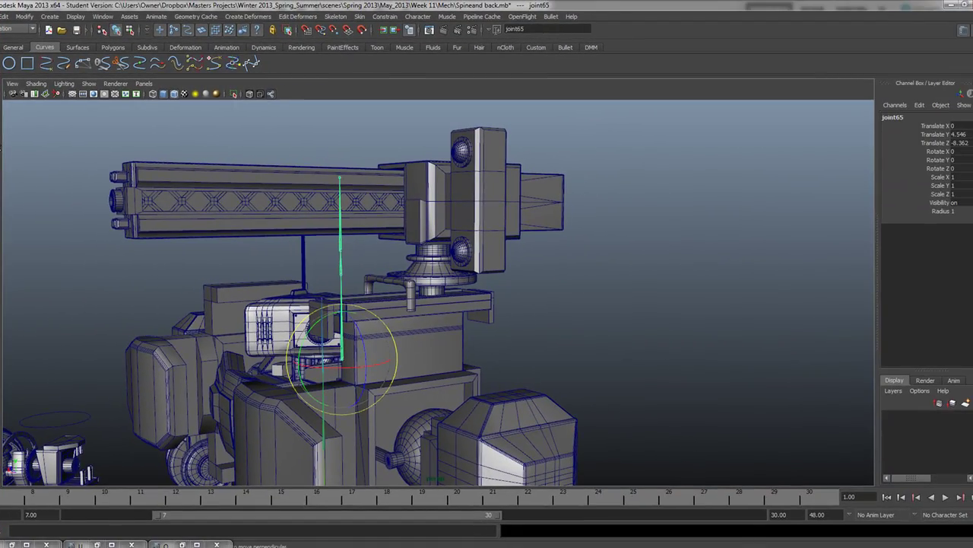
{"action": "key", "text": "w"}
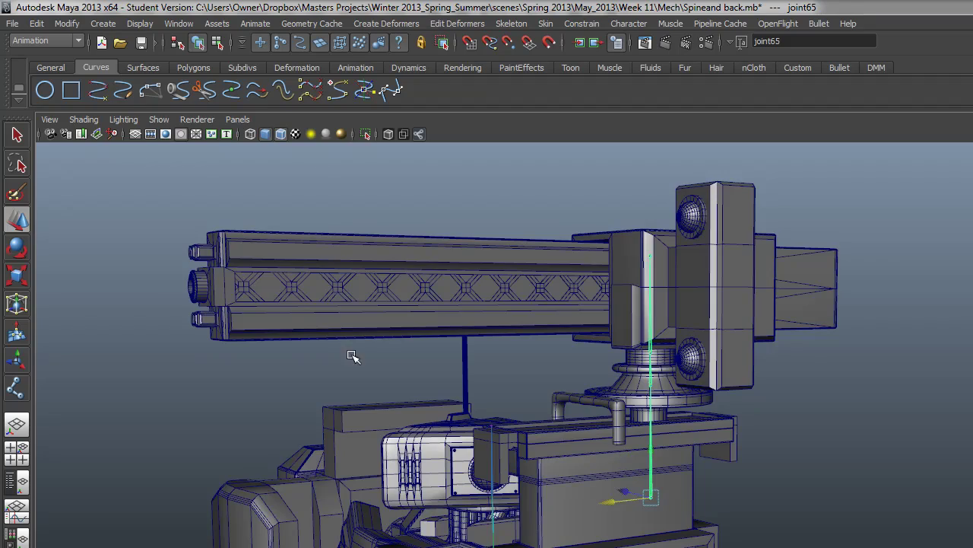
Zoom in on the turret's swivel ring and select the swivel cylinder mesh.
{"action": "right_click_drag", "start_coordinate": [352, 357], "coordinate": [826, 506], "text": "alt"}
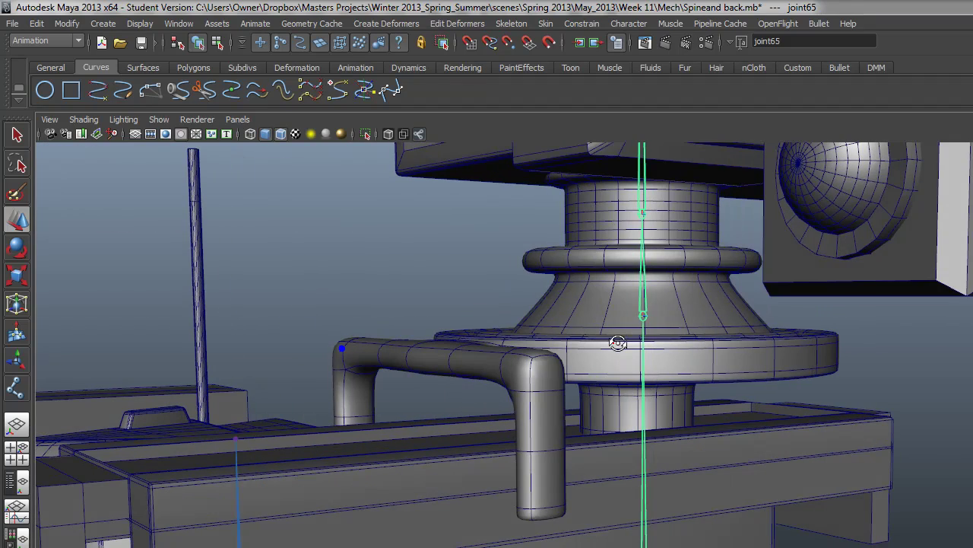
{"action": "left_click", "coordinate": [592, 296]}
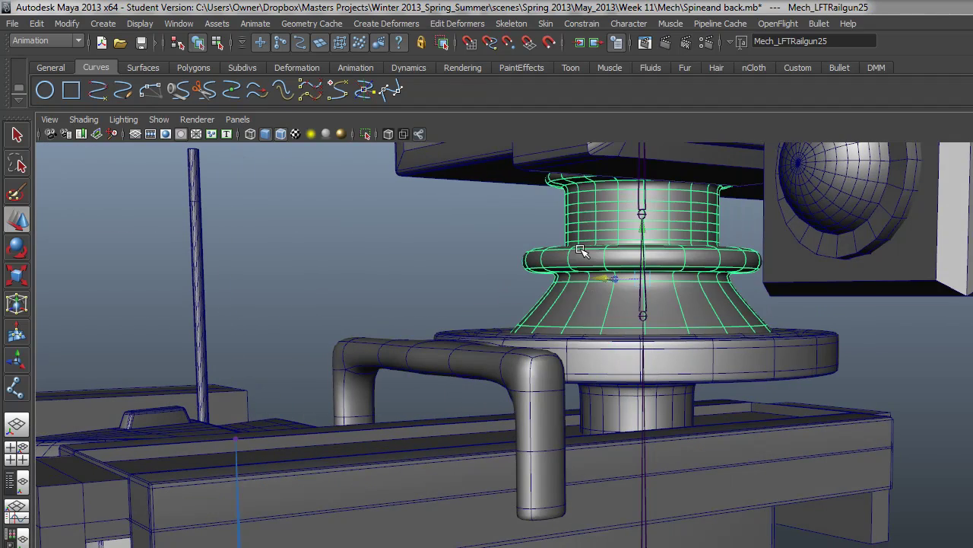
{"action": "middle_click_drag", "start_coordinate": [580, 251], "coordinate": [570, 308], "text": "alt"}
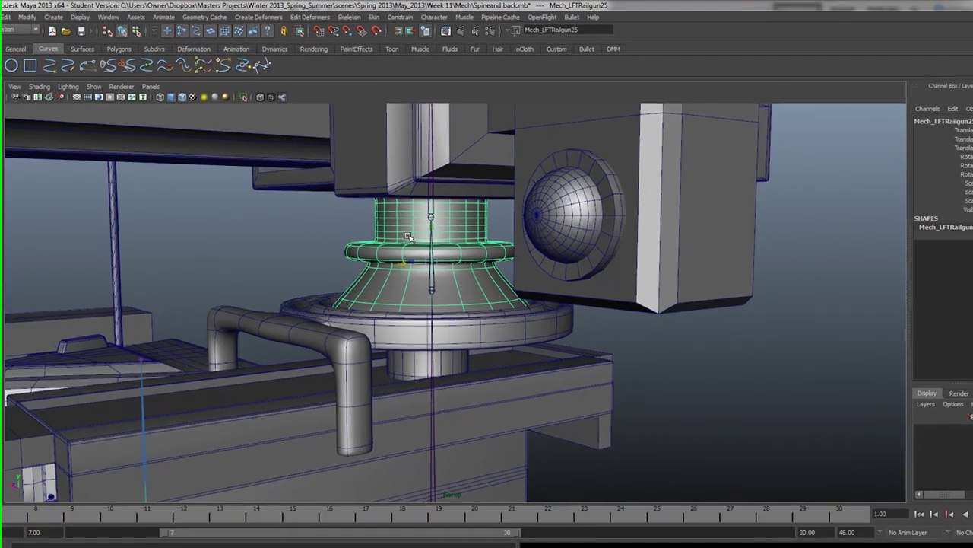
{"action": "left_click_drag", "start_coordinate": [408, 237], "coordinate": [482, 207], "text": "alt"}
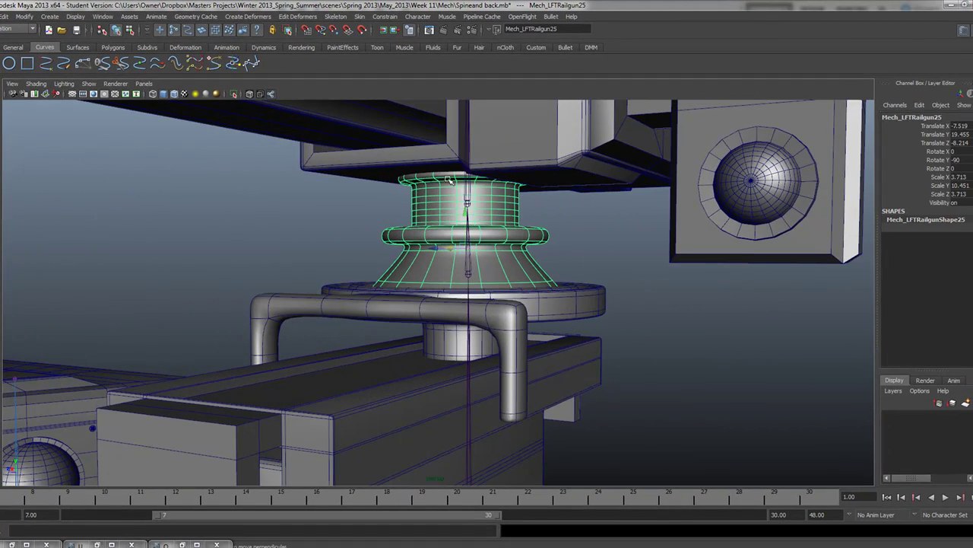
{"action": "left_click_drag", "start_coordinate": [444, 169], "coordinate": [443, 213], "text": "alt"}
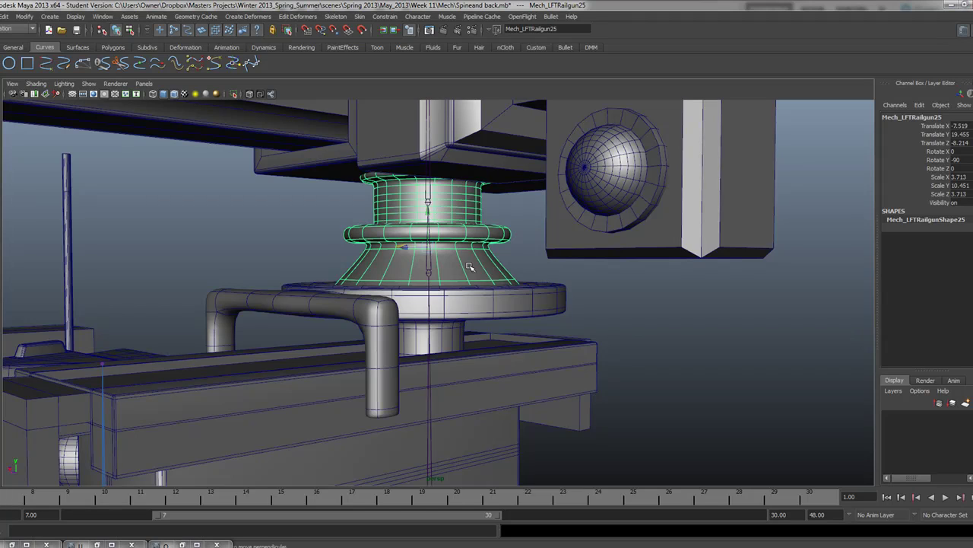
Smooth-bind the swivel cylinder to joint65, creating skinCluster2.
{"action": "left_click", "coordinate": [430, 473]}
{"action": "left_click", "coordinate": [457, 245]}
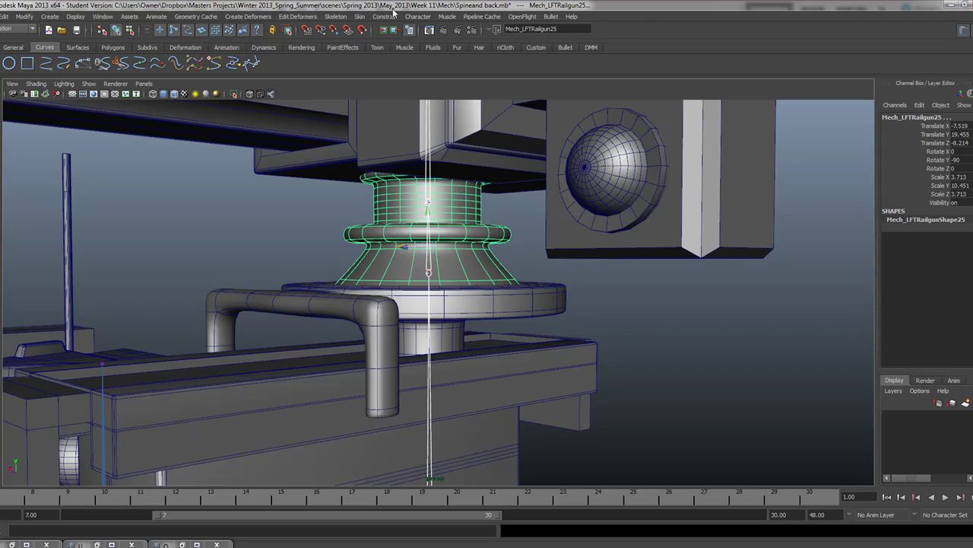
{"action": "left_click", "coordinate": [362, 16]}
{"action": "mouse_move", "coordinate": [396, 32]}
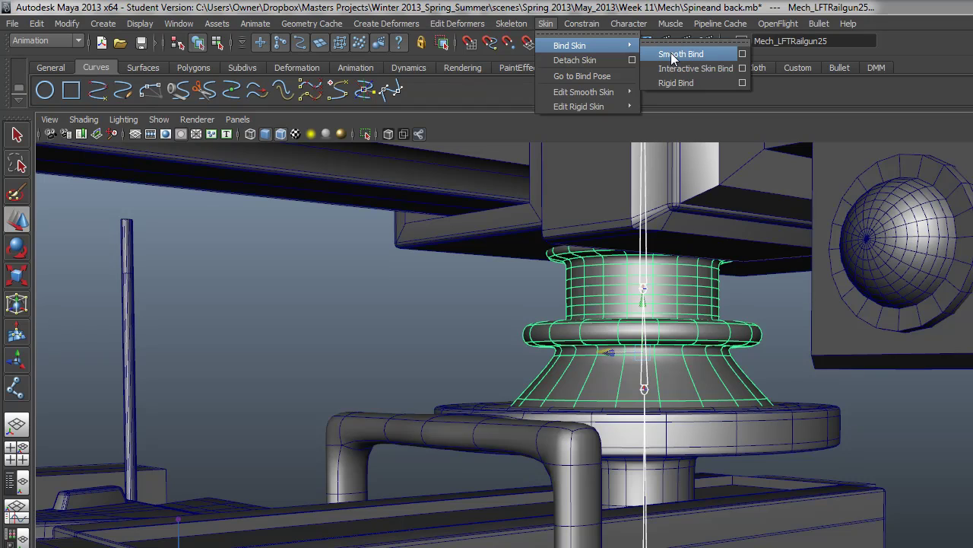
{"action": "left_click", "coordinate": [672, 55]}
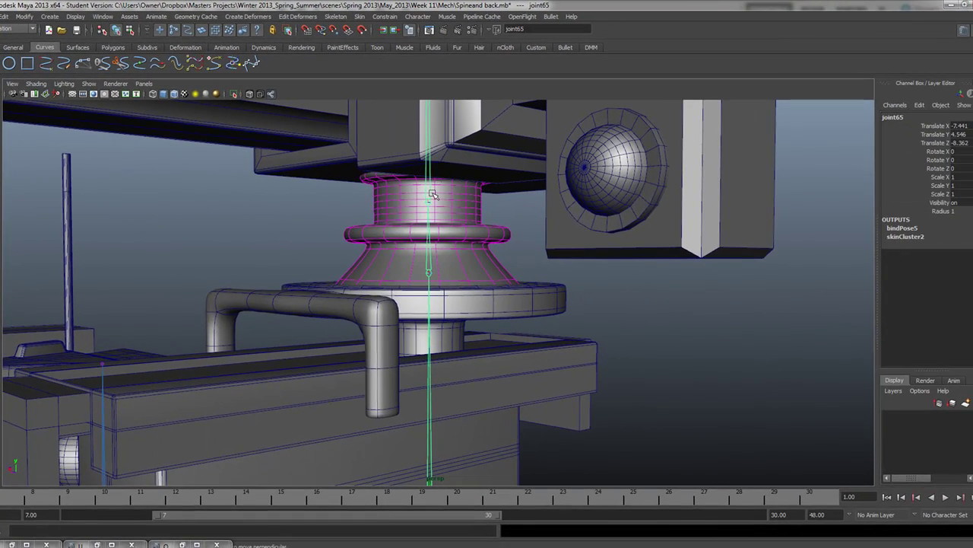
{"action": "key", "text": "Down"}
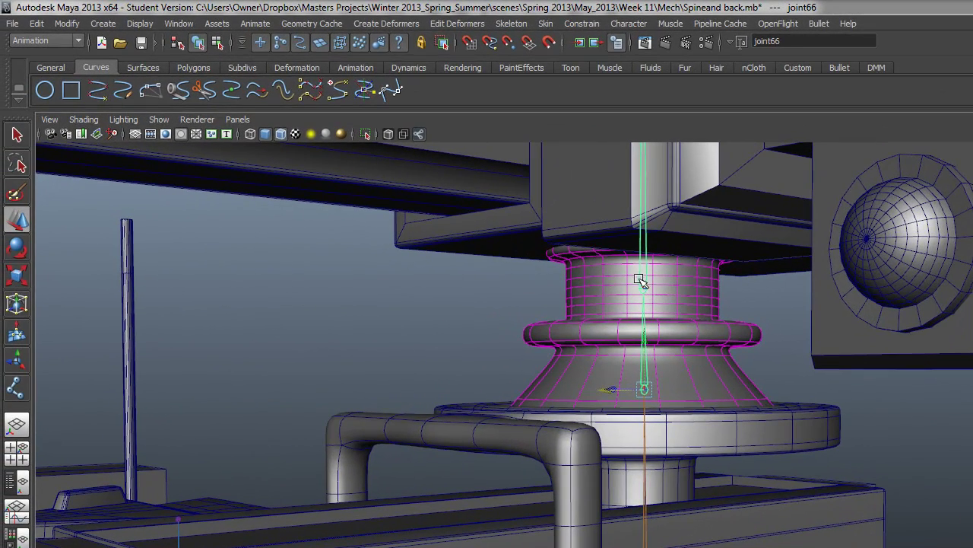
{"action": "key", "text": "Down"}
{"action": "left_click", "coordinate": [16, 247]}
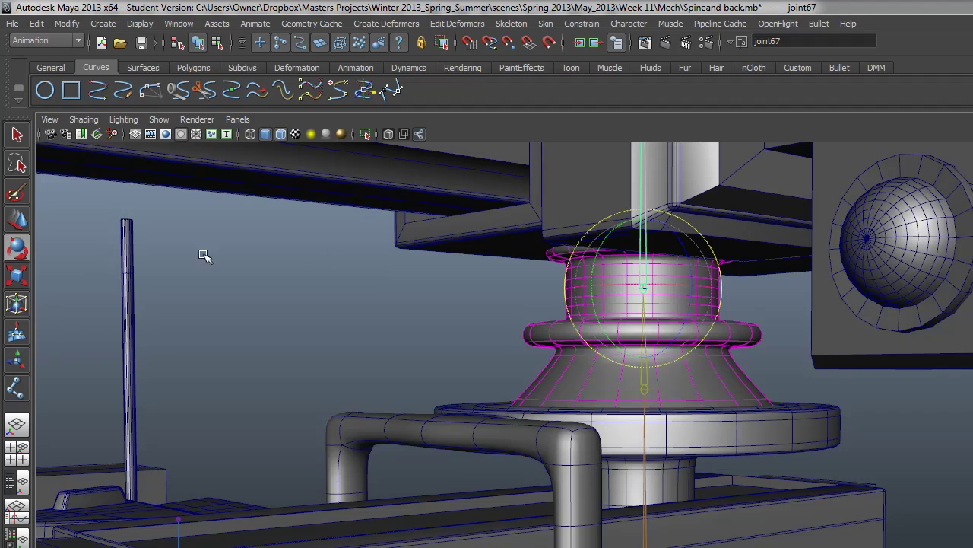
{"action": "left_click_drag", "start_coordinate": [613, 235], "coordinate": [667, 246]}
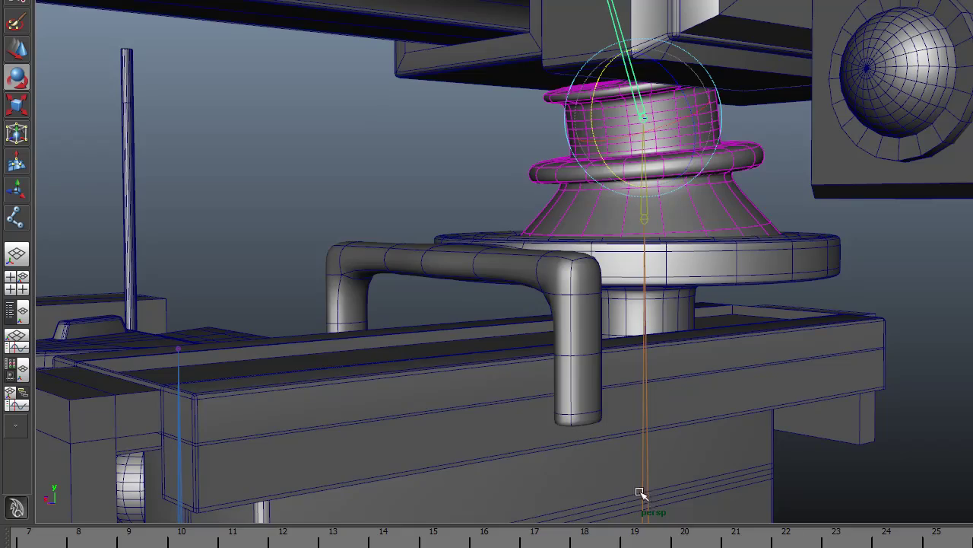
{"action": "key", "text": "ctrl+z"}
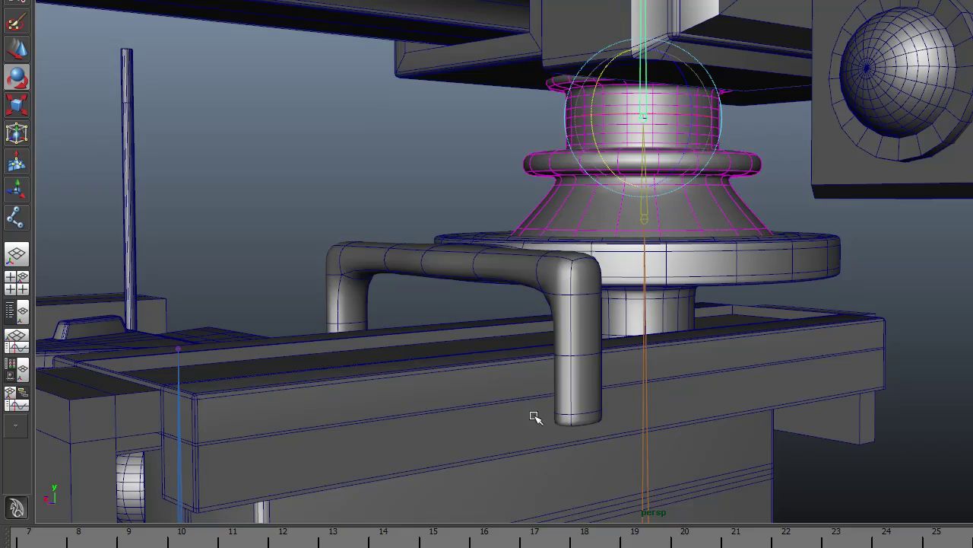
{"action": "right_click_drag", "start_coordinate": [657, 294], "coordinate": [191, 152], "text": "alt"}
{"action": "left_click_drag", "start_coordinate": [190, 152], "coordinate": [553, 147], "text": "alt"}
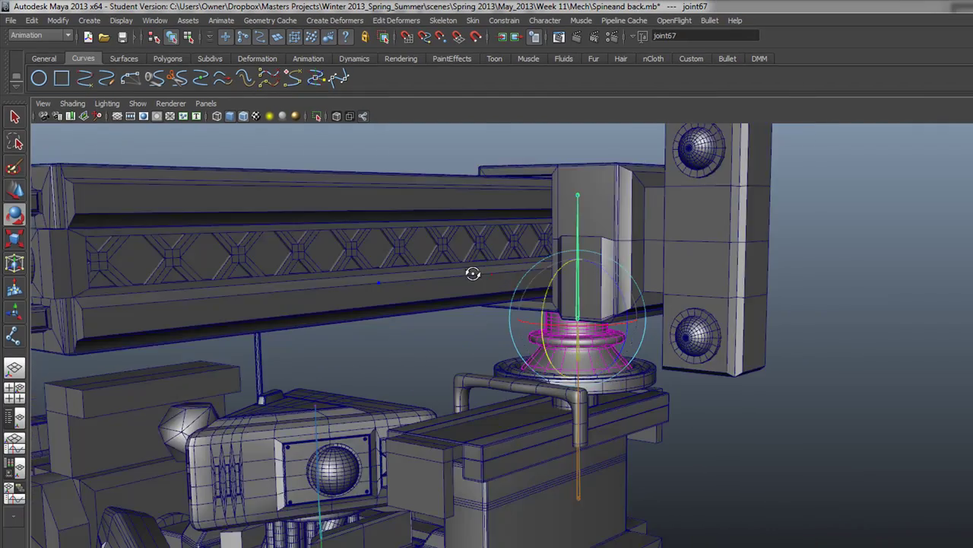
{"action": "left_click_drag", "start_coordinate": [472, 273], "coordinate": [449, 289], "text": "alt"}
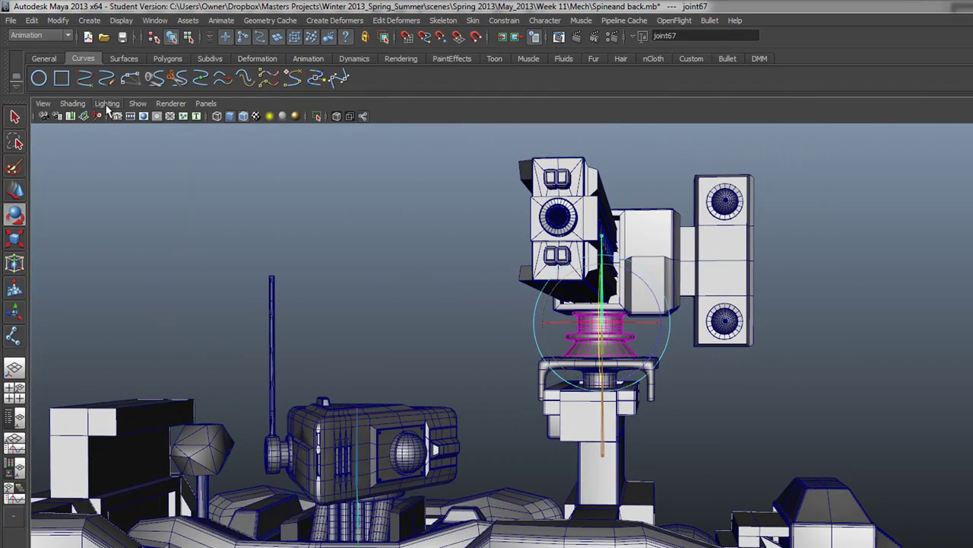
Hide joints in the viewport through the Show menu.
{"action": "left_click", "coordinate": [138, 103]}
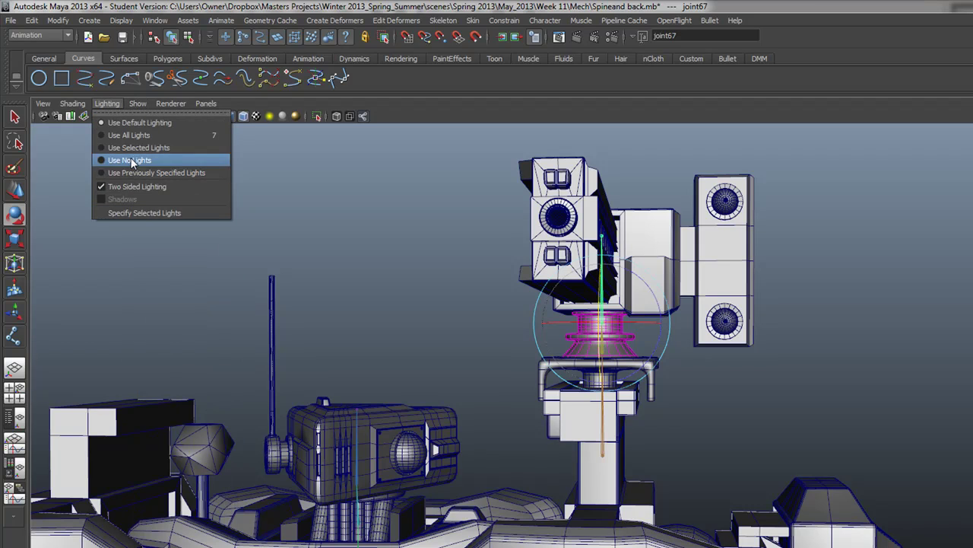
{"action": "left_click", "coordinate": [107, 104]}
{"action": "left_click", "coordinate": [138, 104]}
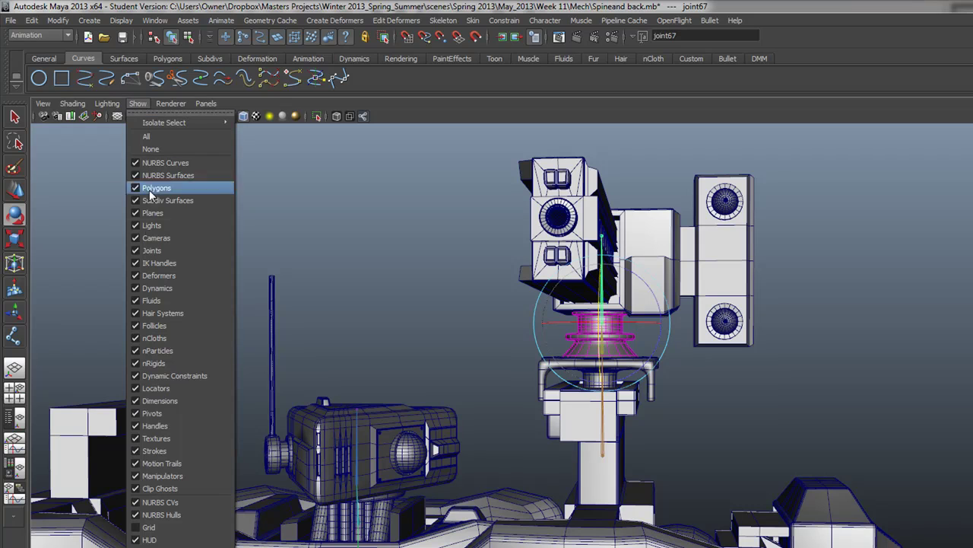
{"action": "left_click", "coordinate": [136, 252]}
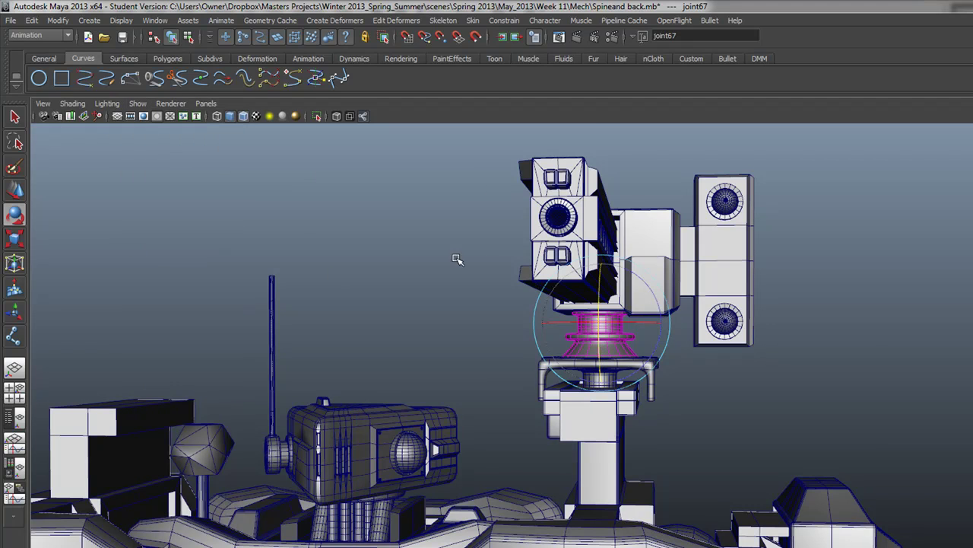
Box-select the turret head parts, then deselect the base ring.
{"action": "scroll", "coordinate": [456, 260], "scroll_direction": "up", "scroll_amount": 3}
{"action": "left_click_drag", "start_coordinate": [457, 260], "coordinate": [544, 325], "text": "alt"}
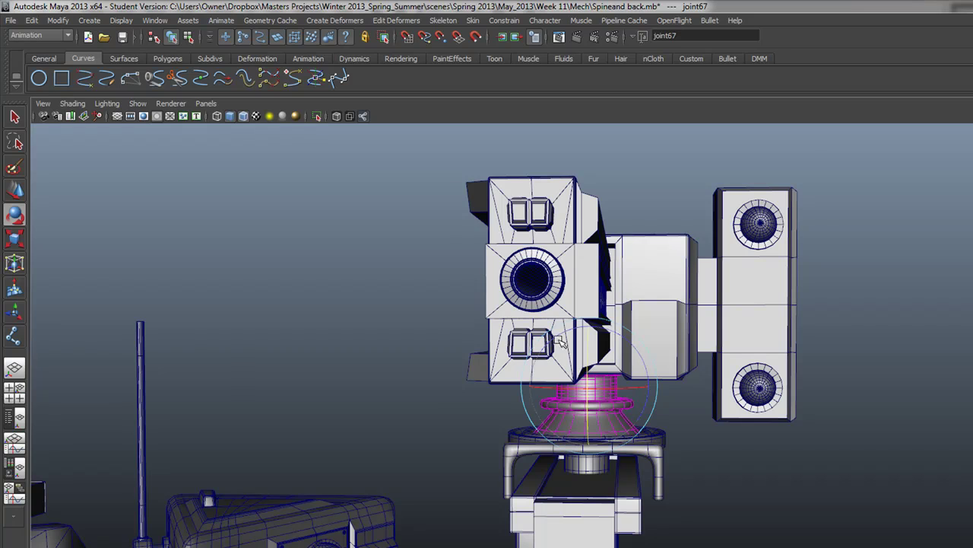
{"action": "left_click_drag", "start_coordinate": [396, 166], "coordinate": [841, 387]}
{"action": "left_click_drag", "start_coordinate": [705, 408], "coordinate": [658, 399], "text": "alt"}
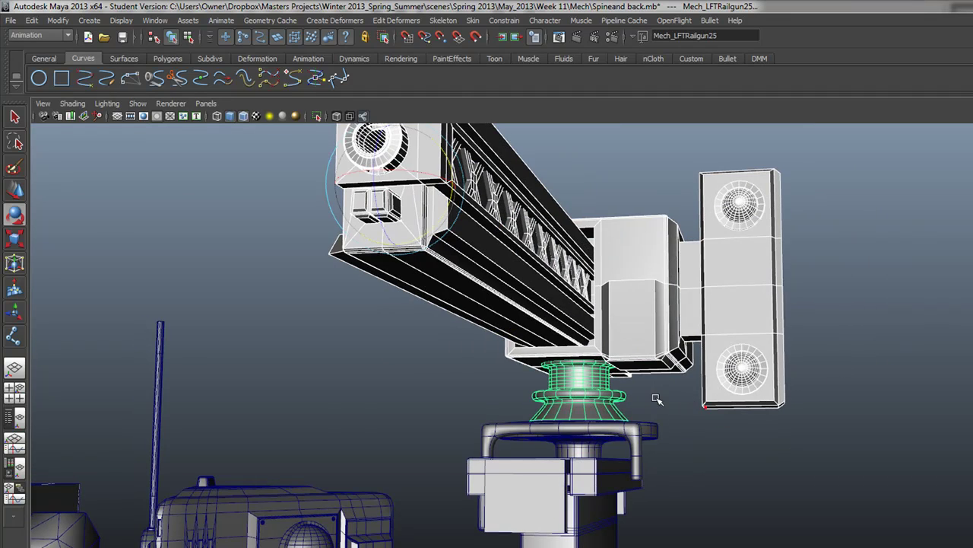
{"action": "left_click", "coordinate": [581, 393], "text": "shift"}
{"action": "left_click_drag", "start_coordinate": [581, 393], "coordinate": [483, 356], "text": "alt"}
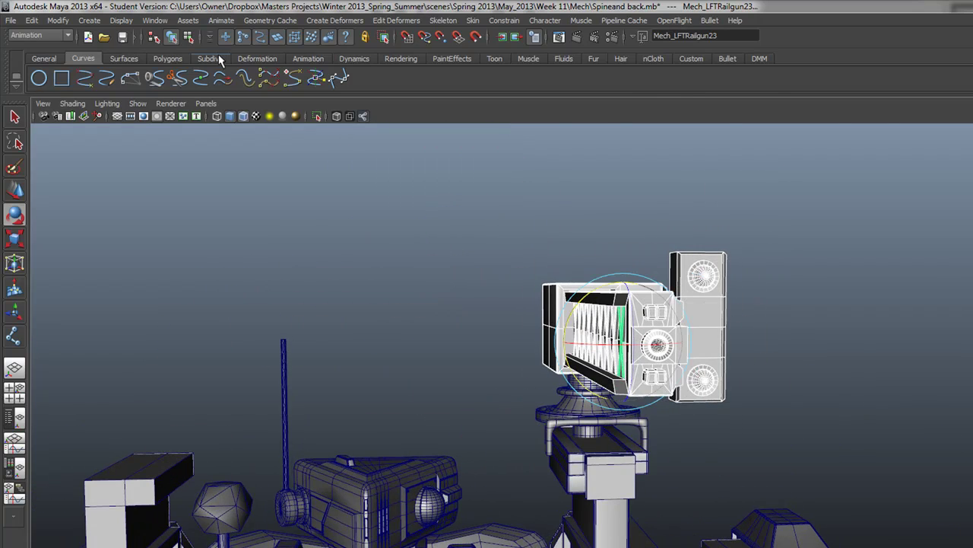
{"action": "left_click", "coordinate": [137, 107]}
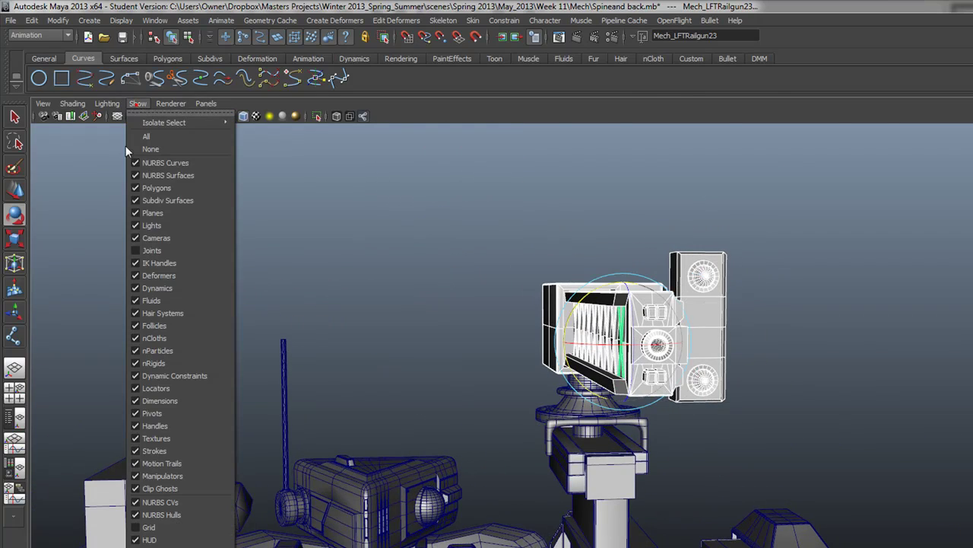
Show joints in the viewport again and zoom in on the turret base.
{"action": "left_click", "coordinate": [161, 245]}
{"action": "left_click_drag", "start_coordinate": [372, 274], "coordinate": [350, 259], "text": "alt"}
{"action": "right_click_drag", "start_coordinate": [350, 259], "coordinate": [548, 381], "text": "alt"}
{"action": "left_click_drag", "start_coordinate": [548, 380], "coordinate": [501, 350], "text": "alt"}
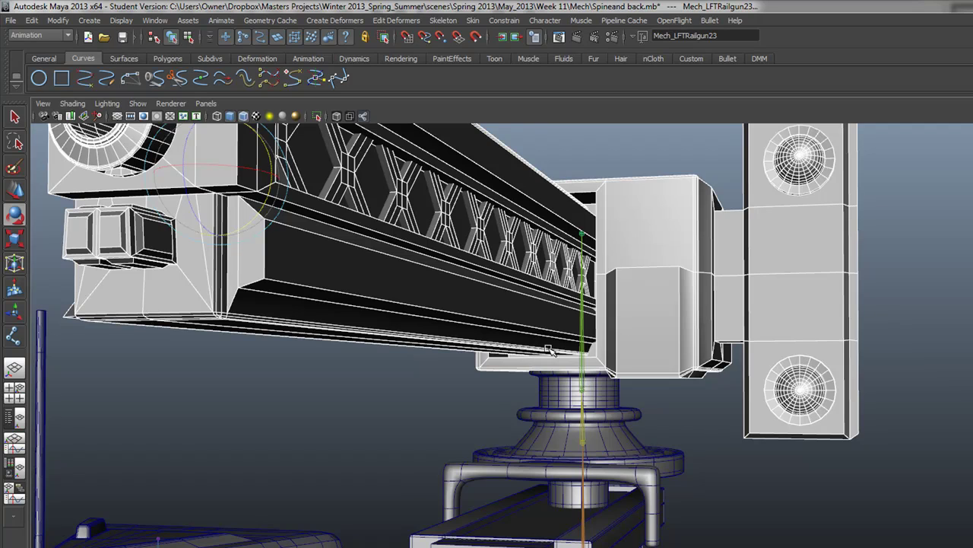
{"action": "right_click_drag", "start_coordinate": [550, 350], "coordinate": [502, 327], "text": "alt"}
{"action": "left_click_drag", "start_coordinate": [502, 327], "coordinate": [534, 401], "text": "alt"}
{"action": "right_click_drag", "start_coordinate": [535, 402], "coordinate": [864, 515], "text": "alt"}
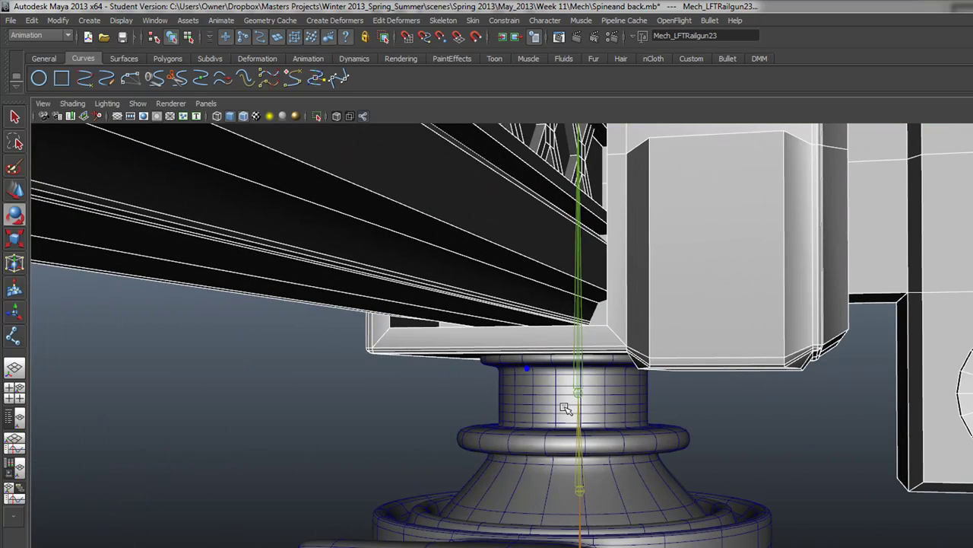
Select joint67 at the turret base, then reselect the railgun barrel.
{"action": "left_click", "coordinate": [578, 362]}
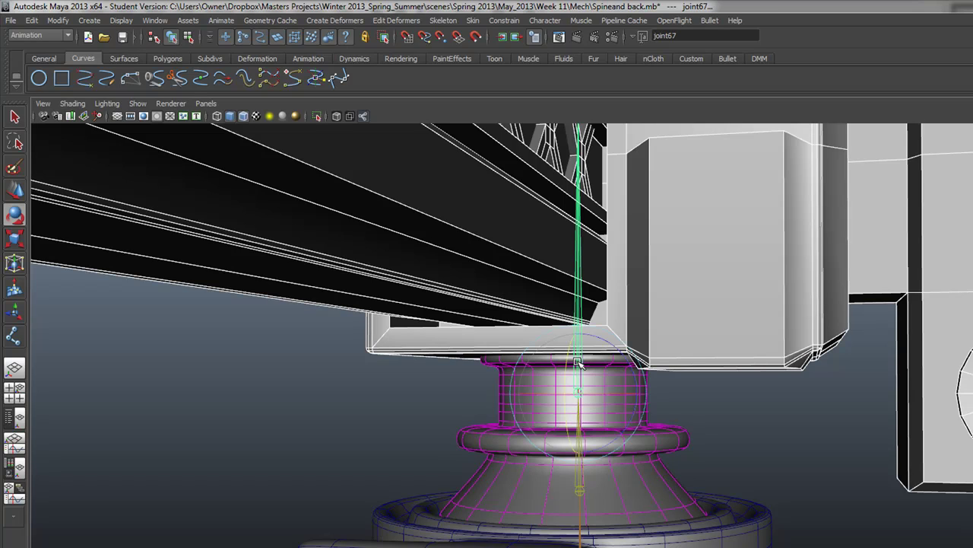
{"action": "left_click", "coordinate": [578, 361]}
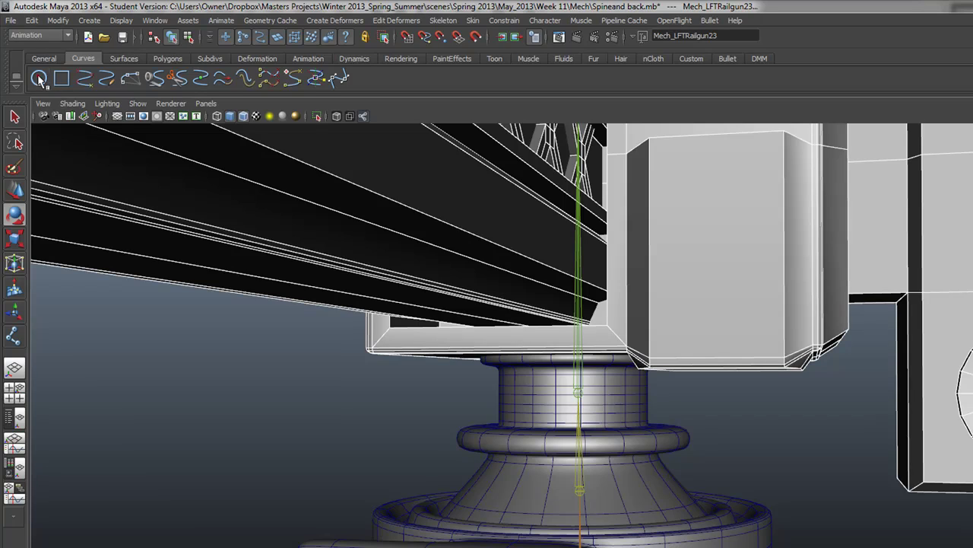
{"action": "left_click", "coordinate": [40, 78]}
{"action": "left_click_drag", "start_coordinate": [304, 228], "coordinate": [442, 372], "text": "alt"}
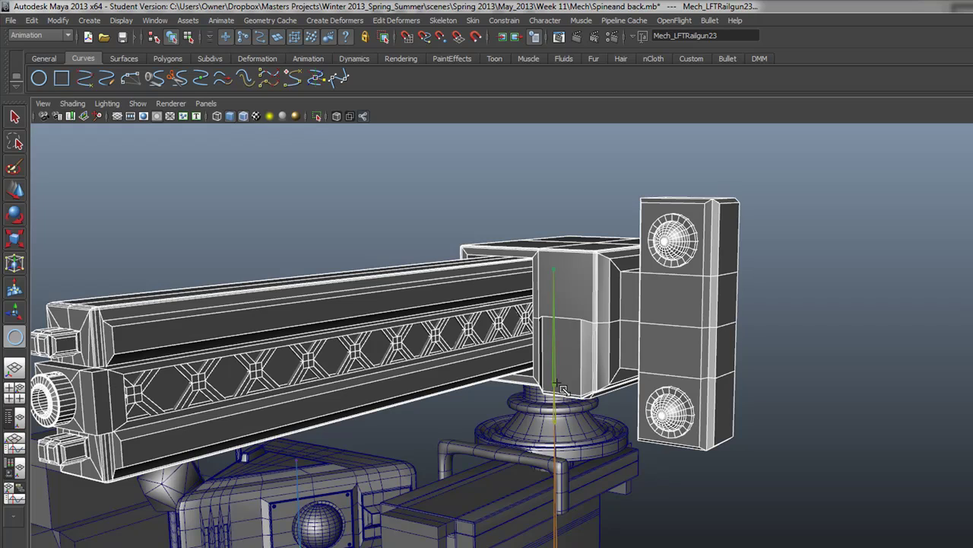
Point-snap a NURBS circle, nurbsCircle5, at the turret centre and size it to ring the turret.
{"action": "key", "text": "v"}
{"action": "left_click_drag", "start_coordinate": [557, 391], "coordinate": [810, 467]}
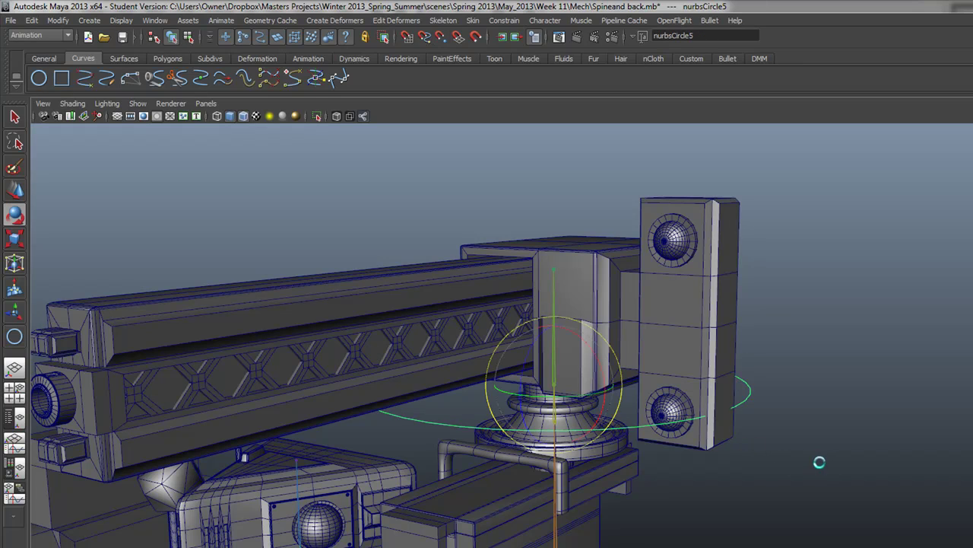
{"action": "key", "text": "w"}
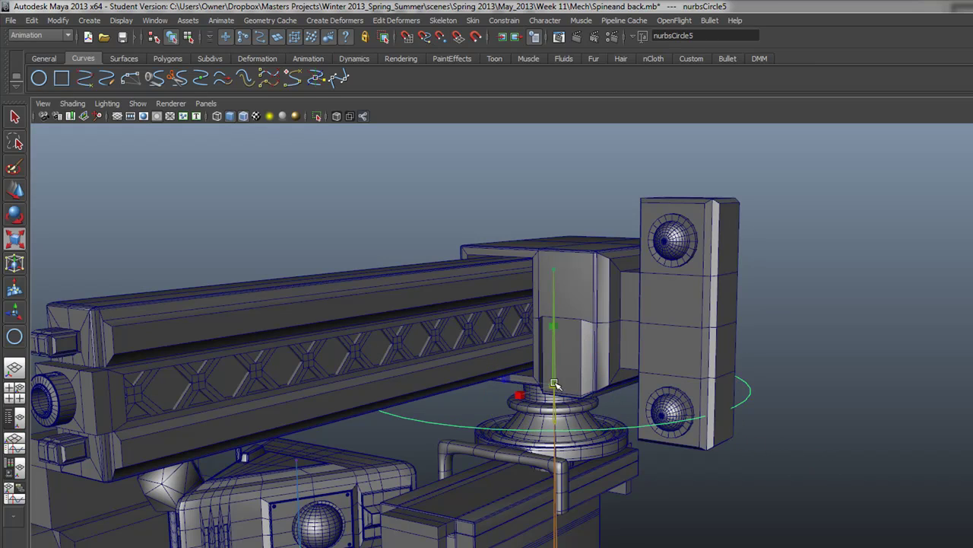
{"action": "left_click_drag", "start_coordinate": [555, 384], "coordinate": [758, 420]}
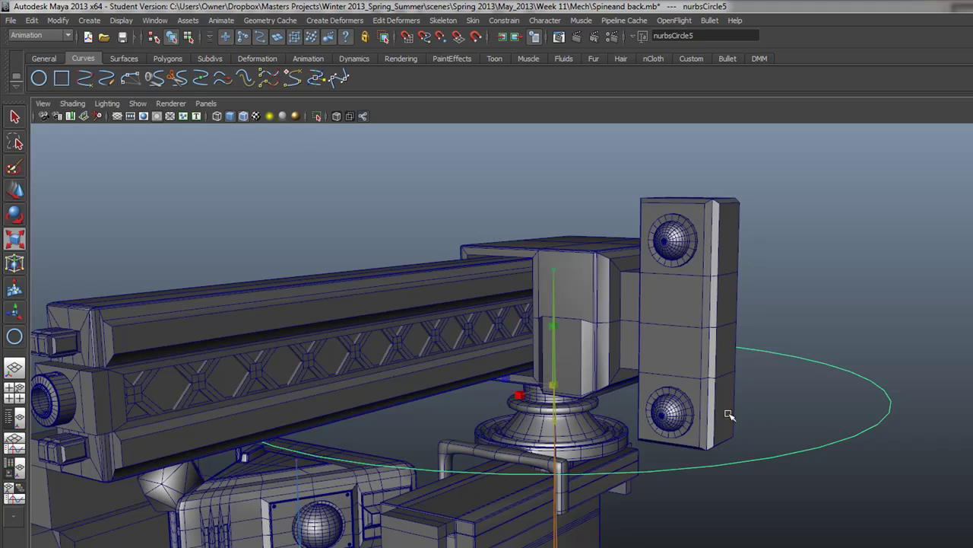
{"action": "left_click_drag", "start_coordinate": [427, 335], "coordinate": [329, 295], "text": "alt"}
{"action": "left_click_drag", "start_coordinate": [590, 367], "coordinate": [487, 314]}
Freeze the control circle's transformations.
{"action": "left_click", "coordinate": [58, 20]}
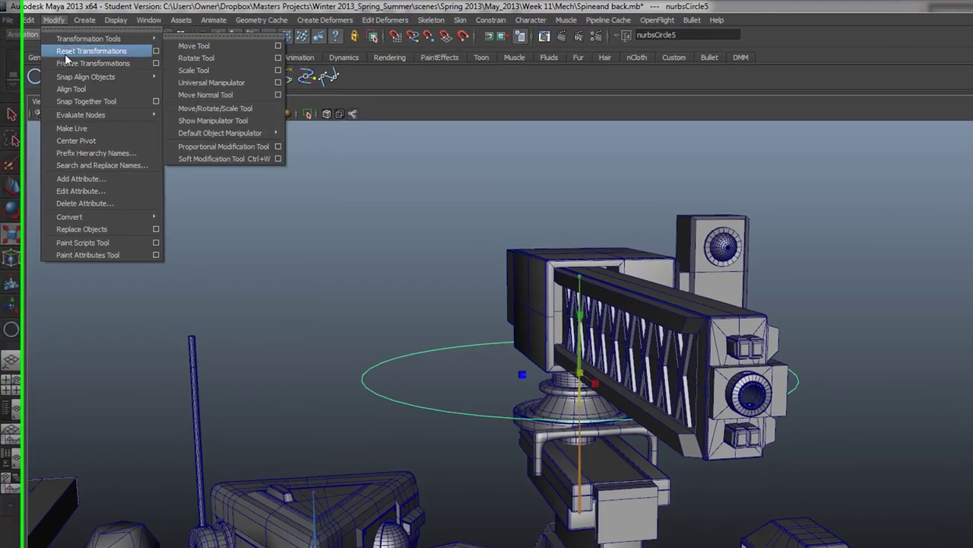
{"action": "left_click", "coordinate": [83, 64]}
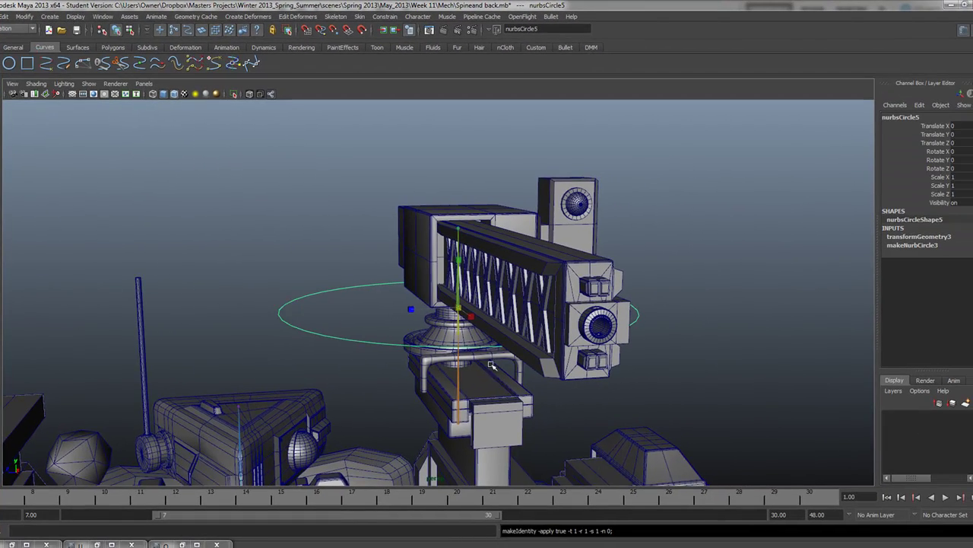
{"action": "right_click_drag", "start_coordinate": [491, 365], "coordinate": [755, 398], "text": "alt"}
{"action": "middle_click_drag", "start_coordinate": [756, 398], "coordinate": [356, 300], "text": "alt"}
{"action": "left_click_drag", "start_coordinate": [356, 300], "coordinate": [436, 308], "text": "alt"}
Parent-constrain joint67 to the control circle with Maintain offset on.
{"action": "left_click", "coordinate": [380, 279]}
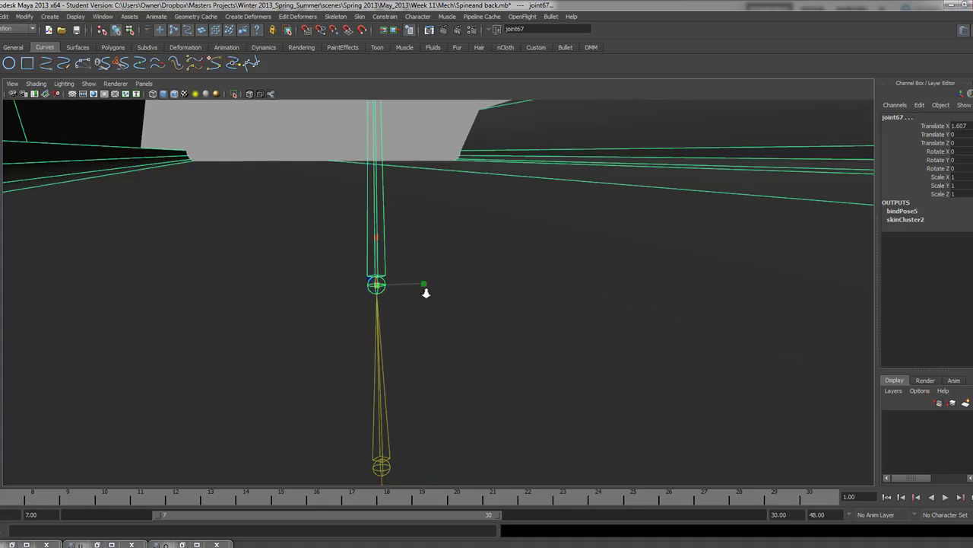
{"action": "left_click_drag", "start_coordinate": [372, 271], "coordinate": [102, 232], "text": "alt"}
{"action": "right_click_drag", "start_coordinate": [102, 232], "coordinate": [359, 261], "text": "alt"}
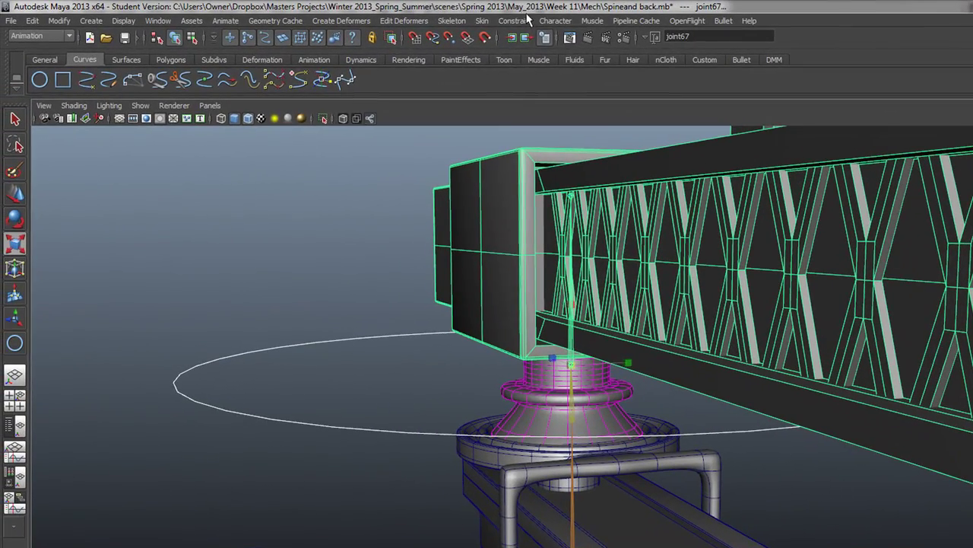
{"action": "left_click", "coordinate": [393, 19]}
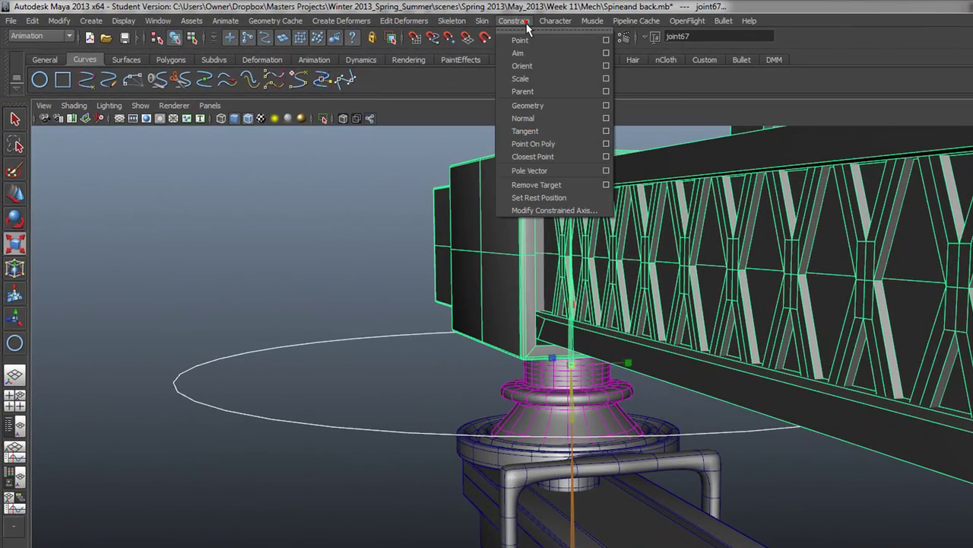
{"action": "left_click", "coordinate": [606, 91]}
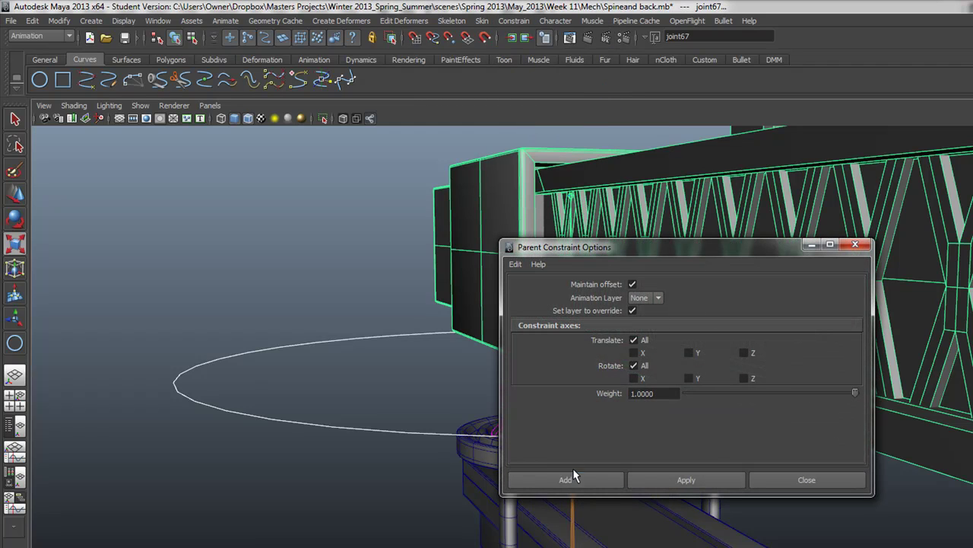
{"action": "left_click", "coordinate": [572, 479]}
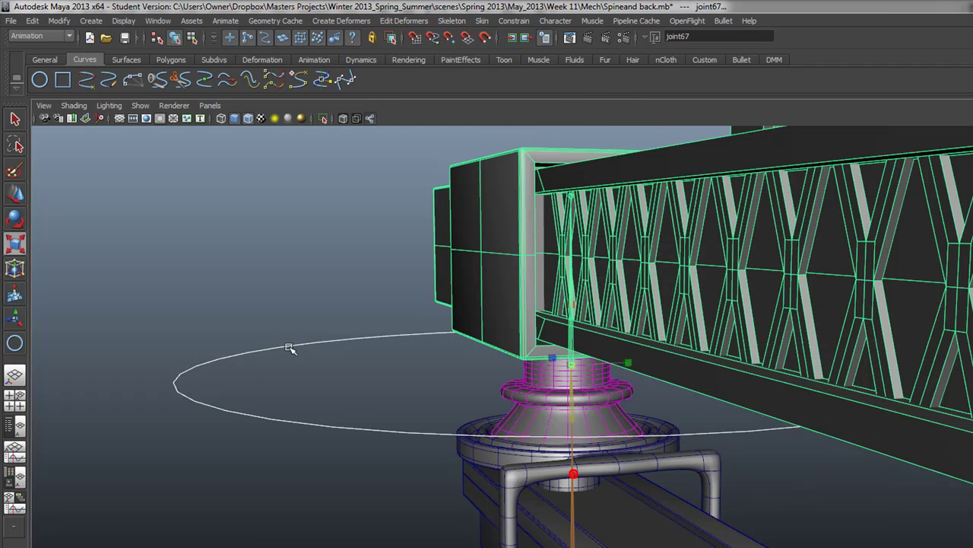
Rotate nurbsCircle5 to check that the gun follows it.
{"action": "left_click", "coordinate": [15, 217]}
{"action": "scroll", "coordinate": [445, 297], "scroll_direction": "down", "scroll_amount": 3}
{"action": "left_click_drag", "start_coordinate": [446, 297], "coordinate": [504, 326], "text": "alt"}
{"action": "left_click", "coordinate": [372, 335]}
{"action": "left_click", "coordinate": [342, 369]}
{"action": "left_click_drag", "start_coordinate": [525, 323], "coordinate": [555, 439]}
Zoom in on the gun mount and select joint66.
{"action": "right_click_drag", "start_coordinate": [556, 440], "coordinate": [756, 514], "text": "alt"}
{"action": "left_click_drag", "start_coordinate": [756, 515], "coordinate": [651, 465], "text": "alt"}
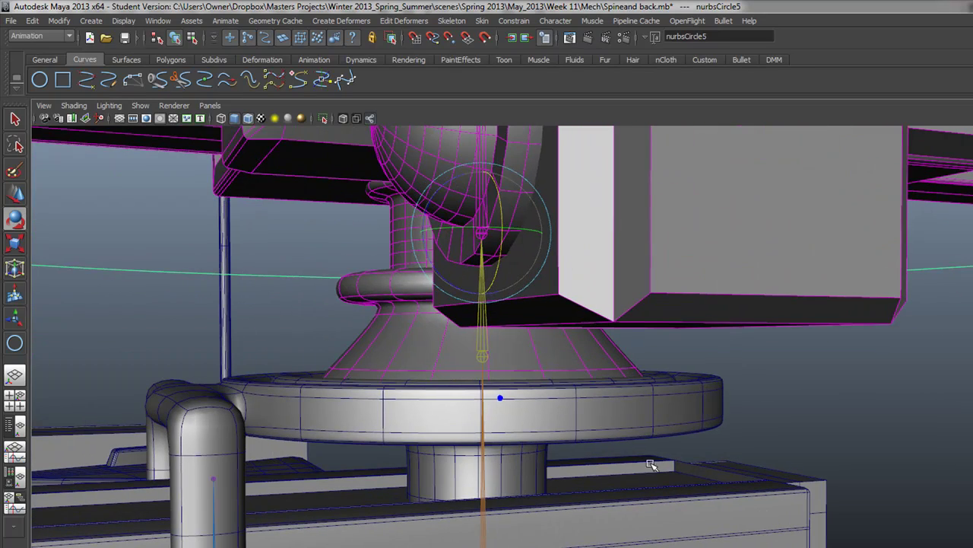
{"action": "left_click", "coordinate": [483, 355]}
{"action": "left_click_drag", "start_coordinate": [483, 355], "coordinate": [346, 409], "text": "alt"}
Move joint65 along its X axis, then reselect nurbsCircle5.
{"action": "left_click", "coordinate": [546, 505]}
{"action": "left_click", "coordinate": [15, 197]}
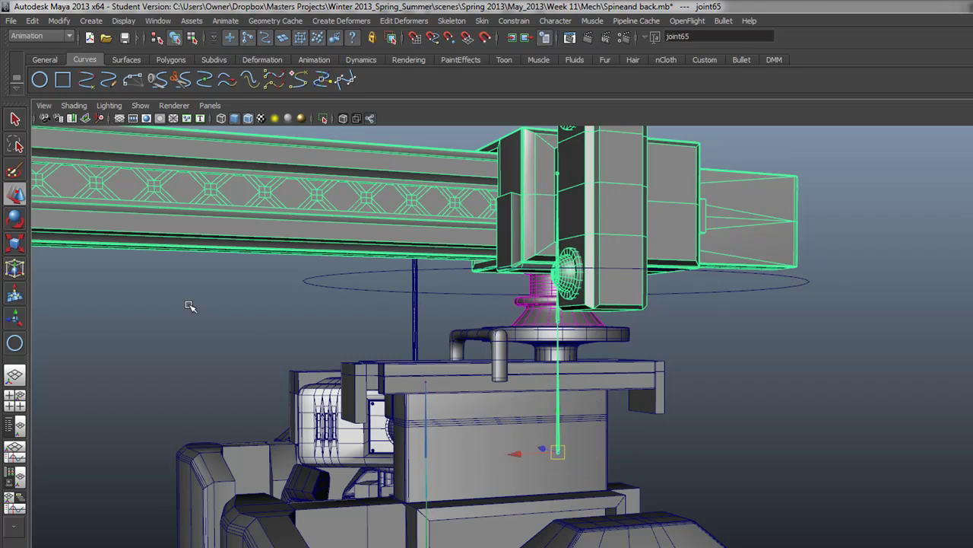
{"action": "left_click_drag", "start_coordinate": [502, 450], "coordinate": [499, 426]}
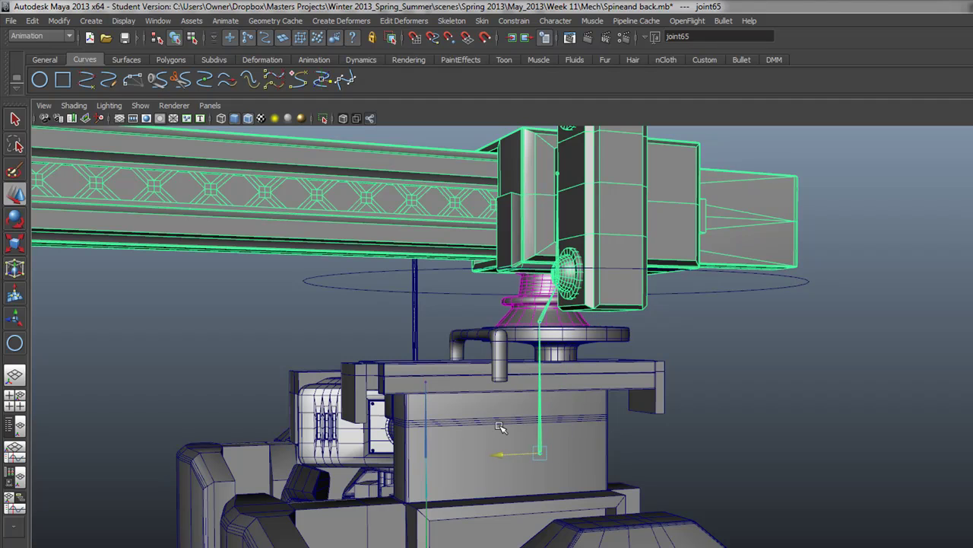
{"action": "left_click", "coordinate": [309, 274]}
{"action": "left_click_drag", "start_coordinate": [322, 300], "coordinate": [467, 334], "text": "alt"}
{"action": "scroll", "coordinate": [297, 282], "scroll_direction": "down", "scroll_amount": 3}
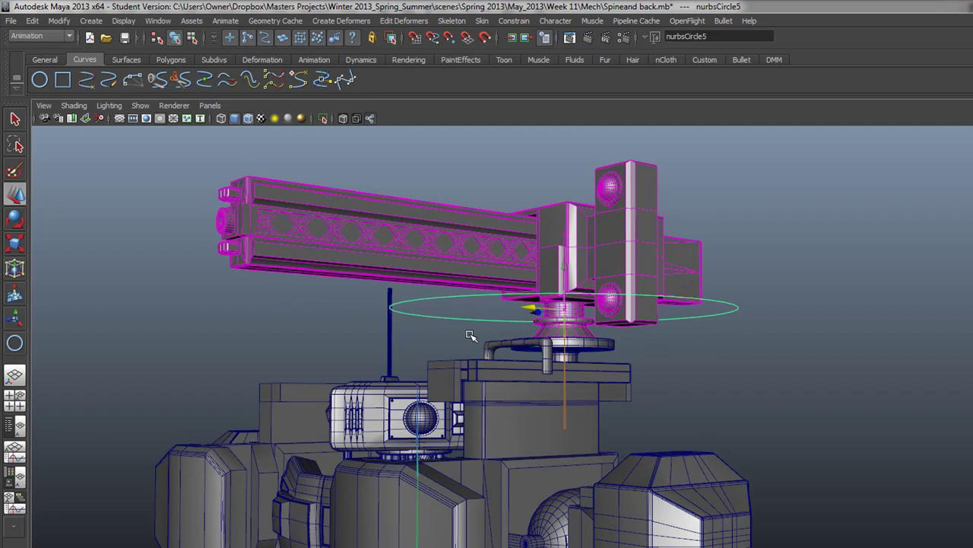
Duplicate the circle as nurbsCircle6, lower it to the support column, and scale it to 1.414 X, 0.306 Z.
{"action": "key", "text": "ctrl+d"}
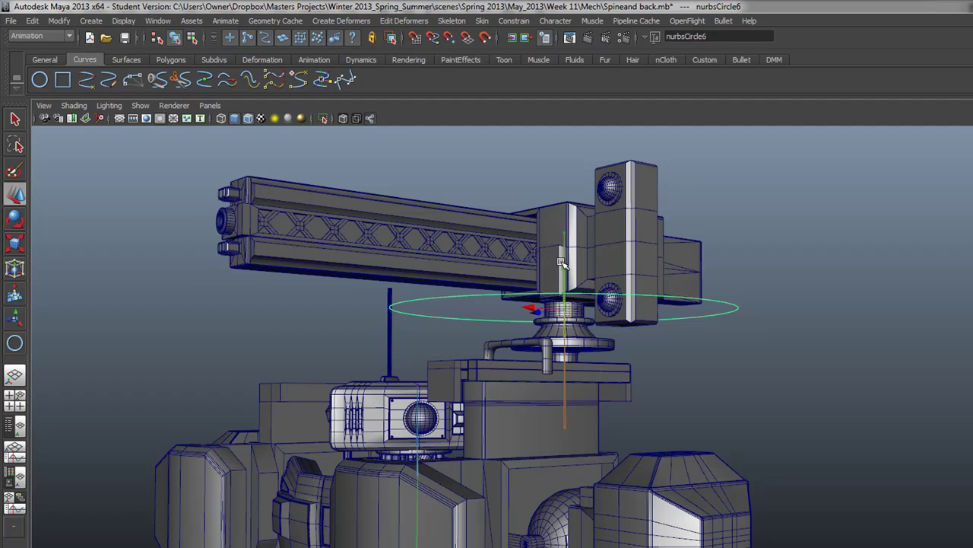
{"action": "left_click_drag", "start_coordinate": [561, 263], "coordinate": [630, 380]}
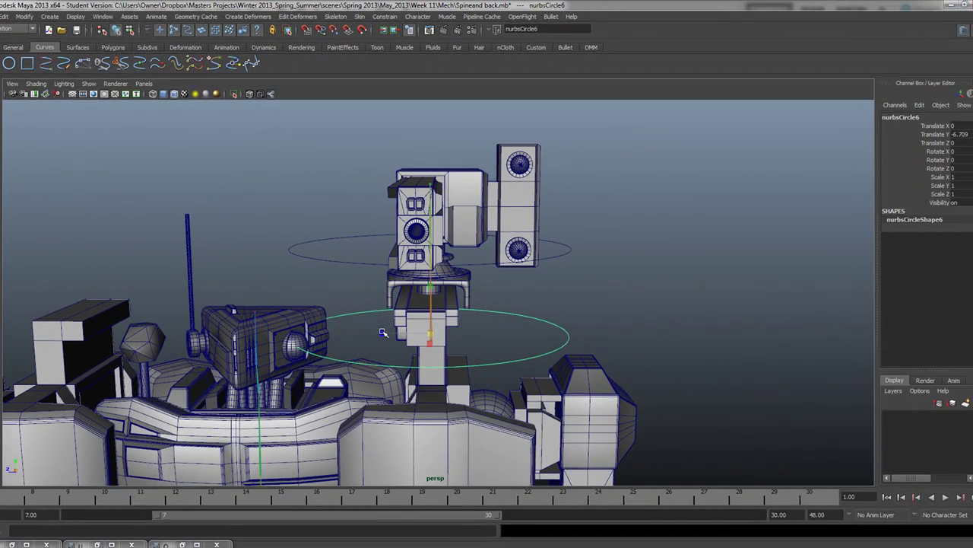
{"action": "left_click_drag", "start_coordinate": [521, 418], "coordinate": [553, 416]}
{"action": "left_click_drag", "start_coordinate": [431, 340], "coordinate": [392, 366], "text": "alt"}
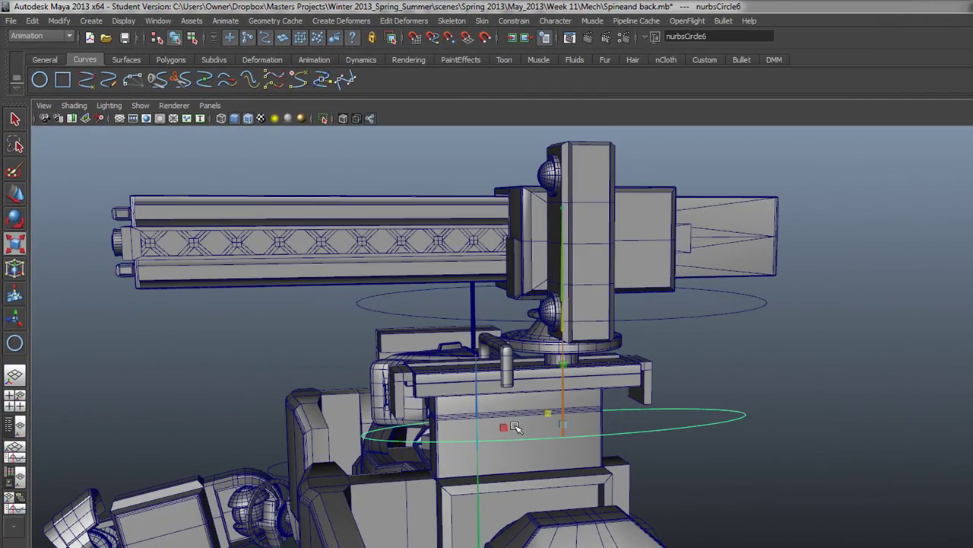
{"action": "left_click_drag", "start_coordinate": [506, 428], "coordinate": [336, 449]}
{"action": "right_click_drag", "start_coordinate": [337, 450], "coordinate": [546, 459], "text": "alt"}
Freeze nurbsCircle6's transformations and select it together with joint65.
{"action": "left_click", "coordinate": [60, 21]}
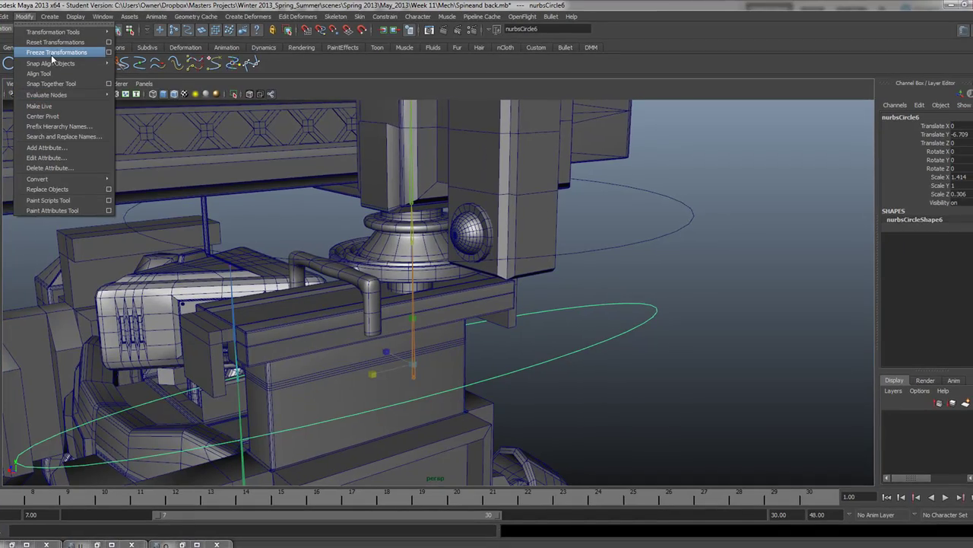
{"action": "left_click", "coordinate": [52, 55]}
{"action": "left_click_drag", "start_coordinate": [248, 208], "coordinate": [410, 382], "text": "alt"}
{"action": "left_click", "coordinate": [415, 383]}
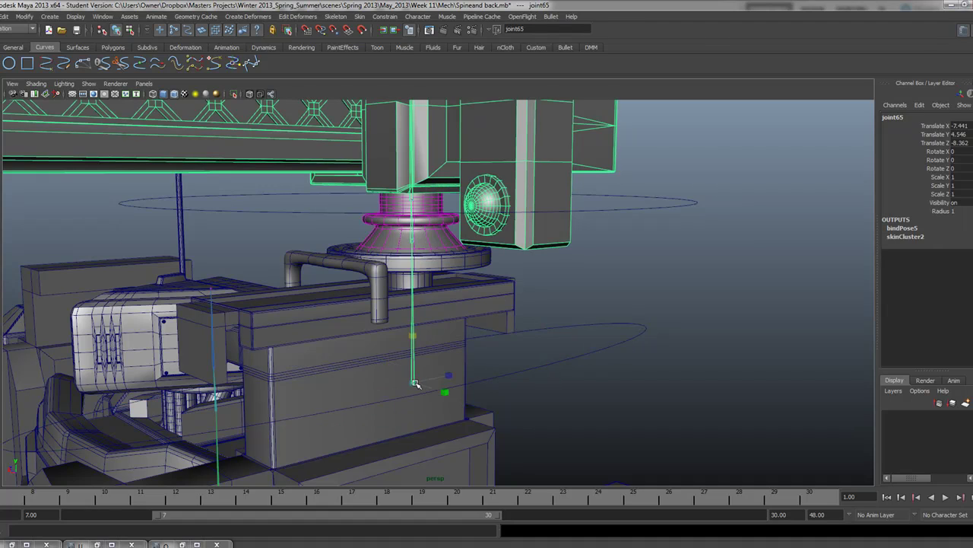
{"action": "left_click", "coordinate": [541, 354]}
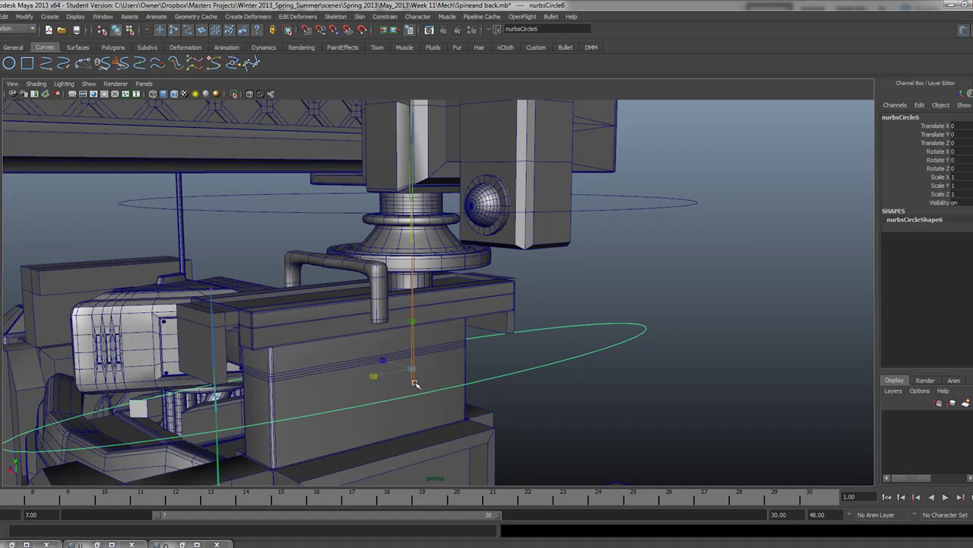
{"action": "left_click", "coordinate": [415, 383]}
Dismiss the Constrain menu unused and frame the view on joint65.
{"action": "left_click", "coordinate": [384, 17]}
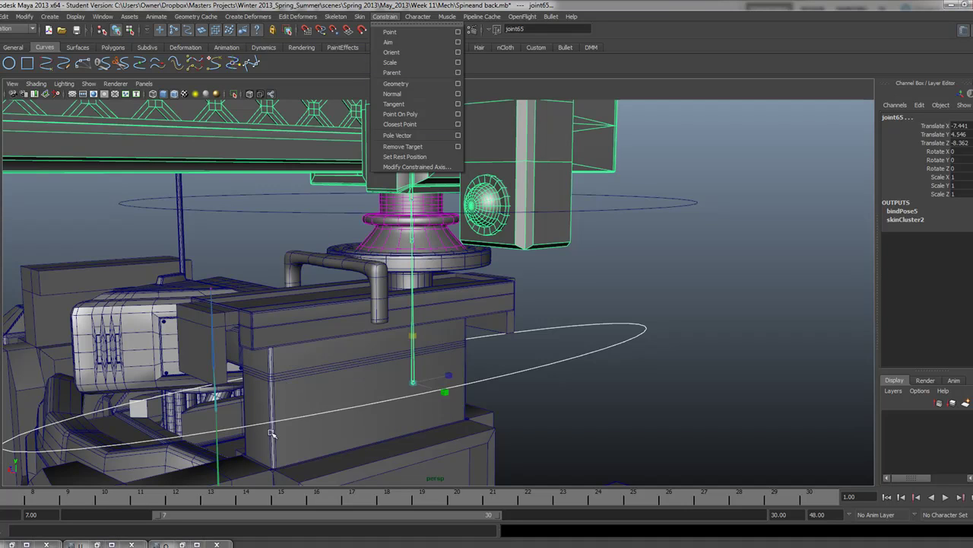
{"action": "left_click", "coordinate": [382, 322]}
{"action": "scroll", "coordinate": [411, 289], "scroll_direction": "up", "scroll_amount": 10}
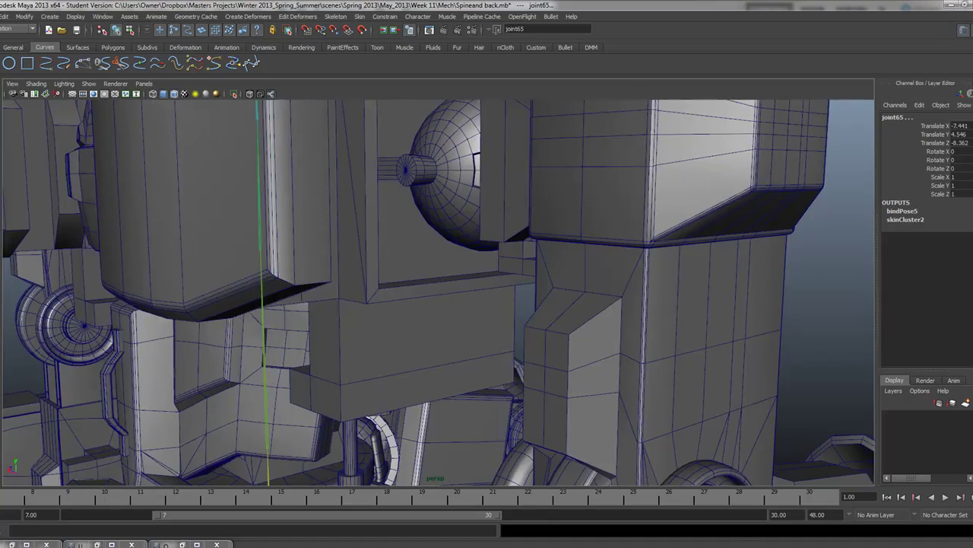
{"action": "key", "text": "f"}
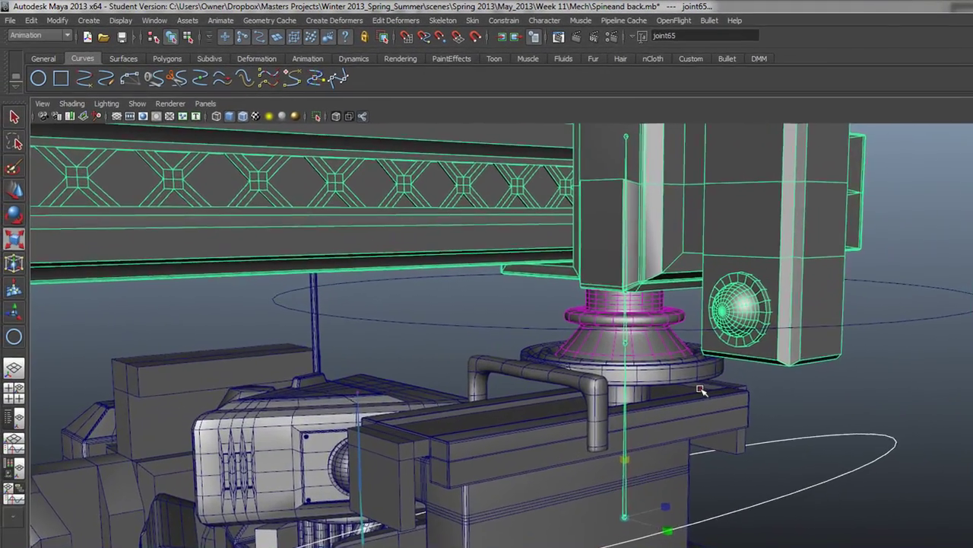
{"action": "left_click_drag", "start_coordinate": [607, 327], "coordinate": [547, 319], "text": "alt"}
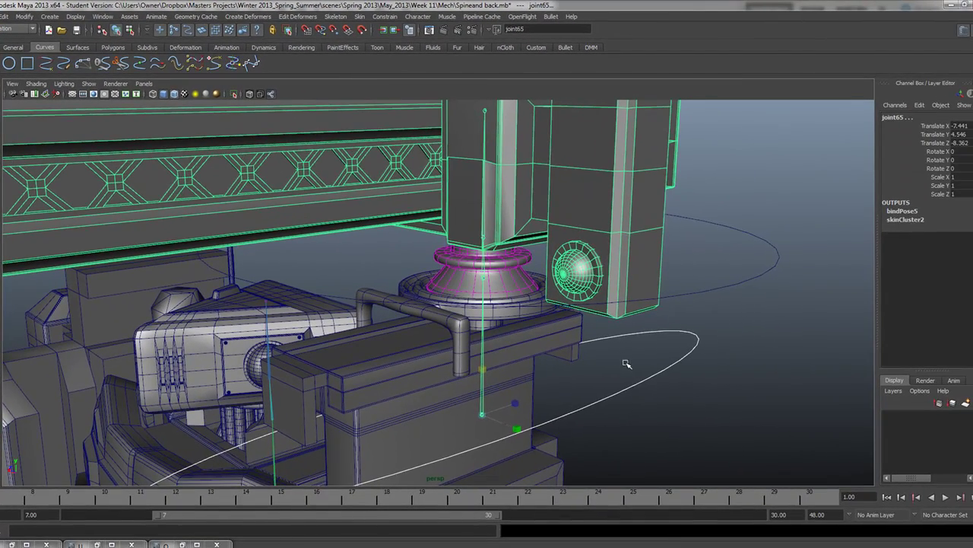
Parent-constrain joint65 to nurbsCircle6, creating joint65_parentConstraint1, then check both control circles.
{"action": "left_click", "coordinate": [842, 487]}
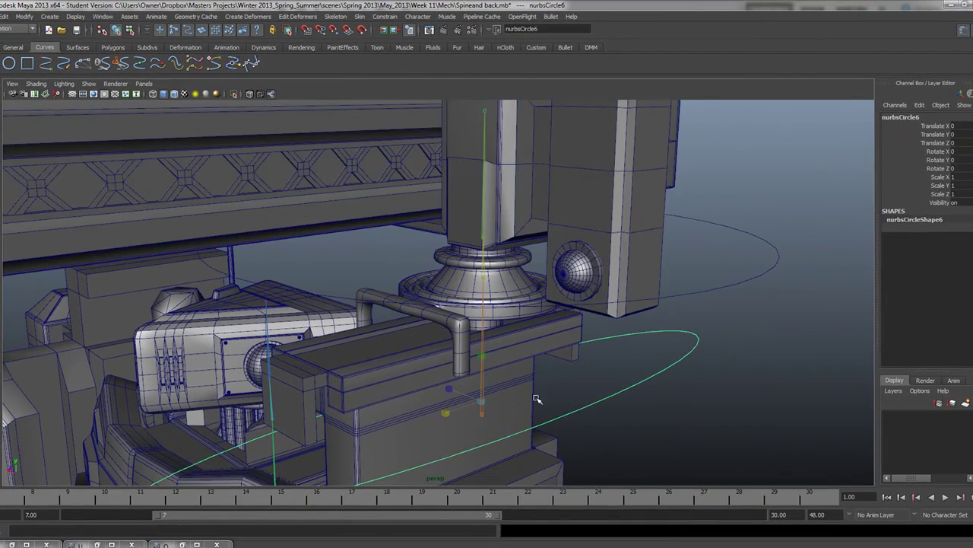
{"action": "left_click", "coordinate": [483, 413]}
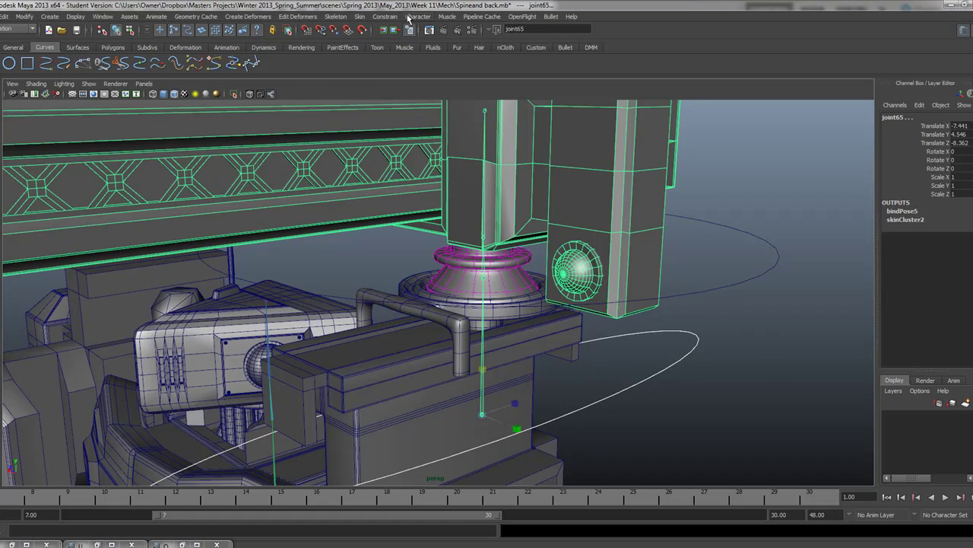
{"action": "left_click", "coordinate": [385, 17]}
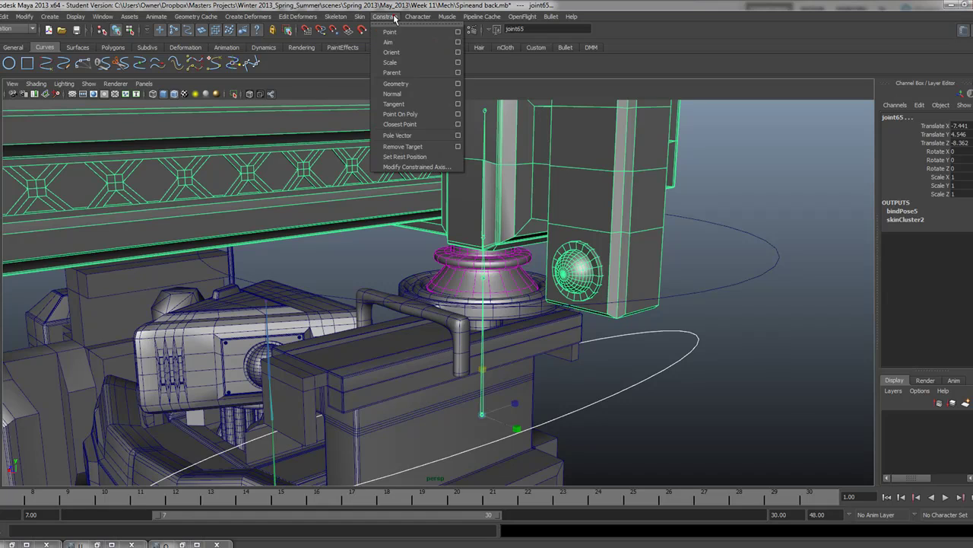
{"action": "left_click", "coordinate": [432, 72]}
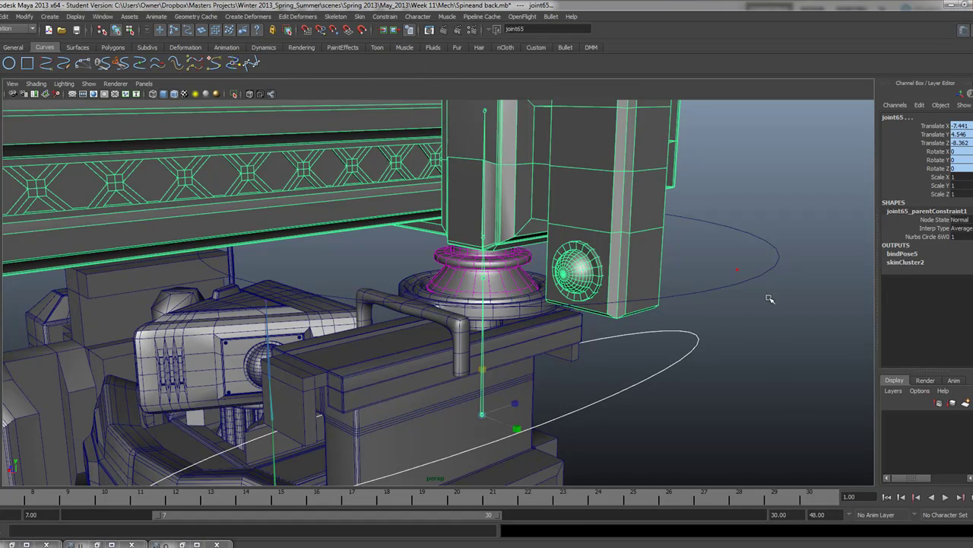
{"action": "left_click", "coordinate": [741, 274]}
{"action": "left_click", "coordinate": [673, 364]}
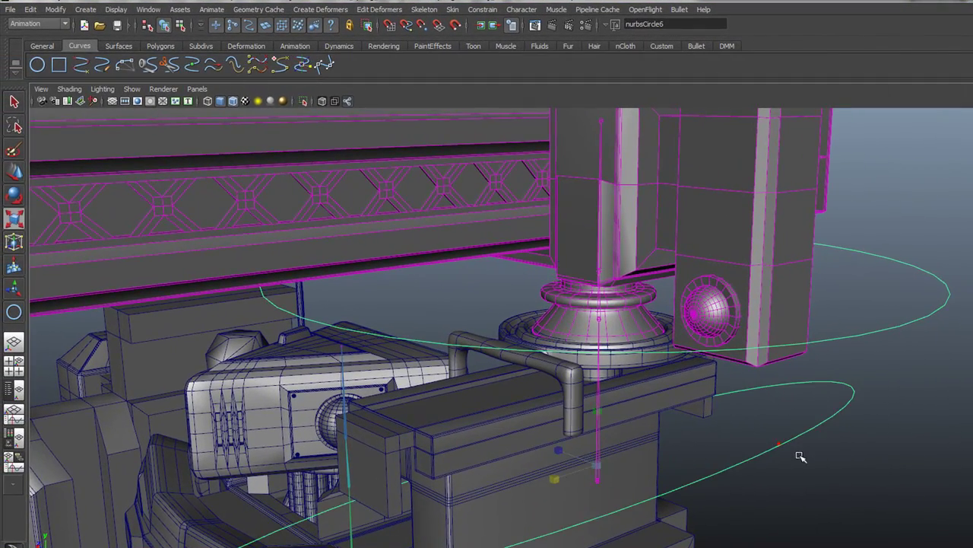
Select the turret's base ring and handle mesh, Mech_LFTRailgun24.
{"action": "right_click_drag", "start_coordinate": [648, 391], "coordinate": [613, 366], "text": "alt"}
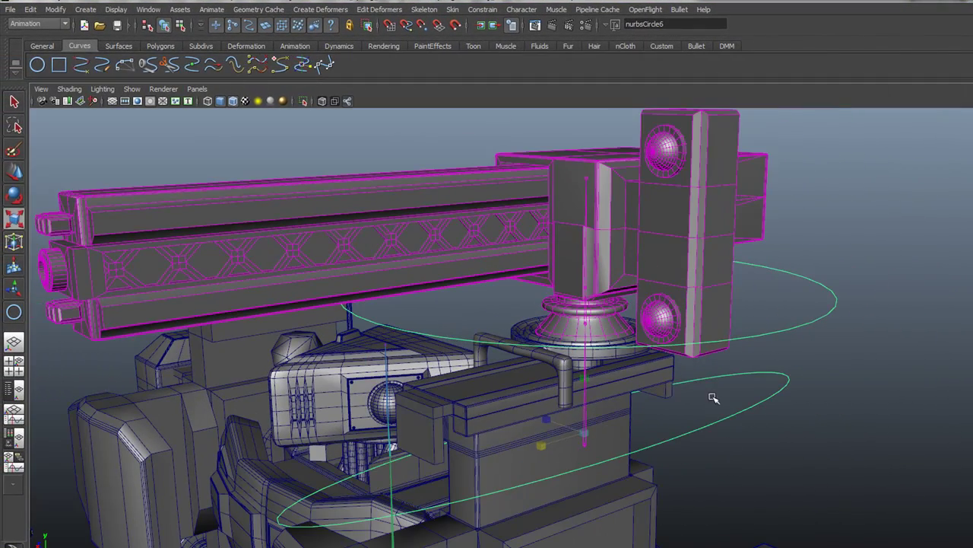
{"action": "left_click", "coordinate": [612, 354]}
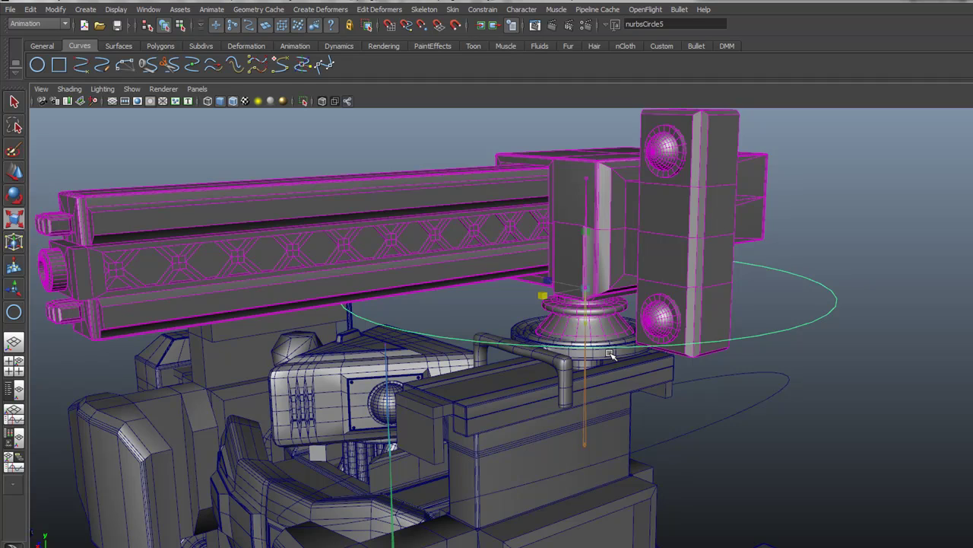
{"action": "scroll", "coordinate": [613, 354], "scroll_direction": "up", "scroll_amount": 5}
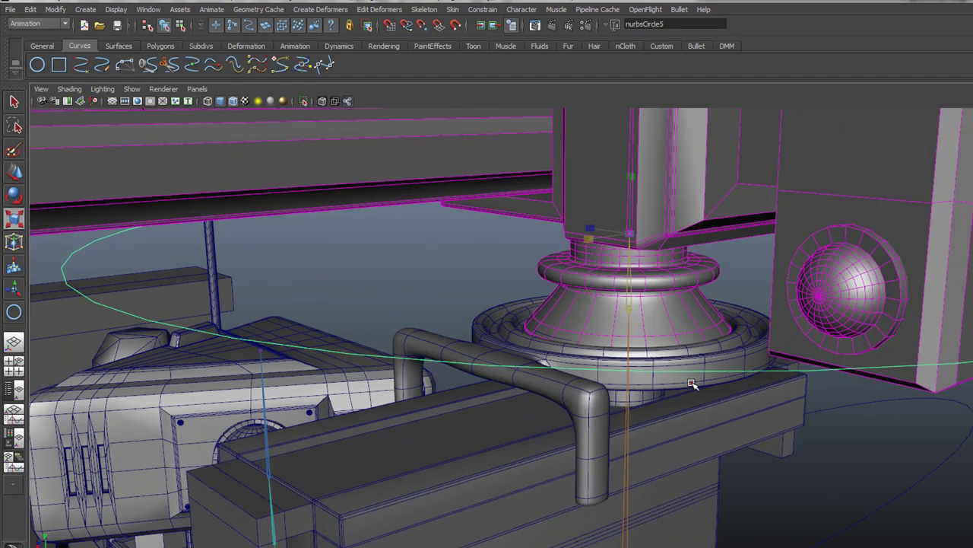
{"action": "left_click", "coordinate": [751, 315]}
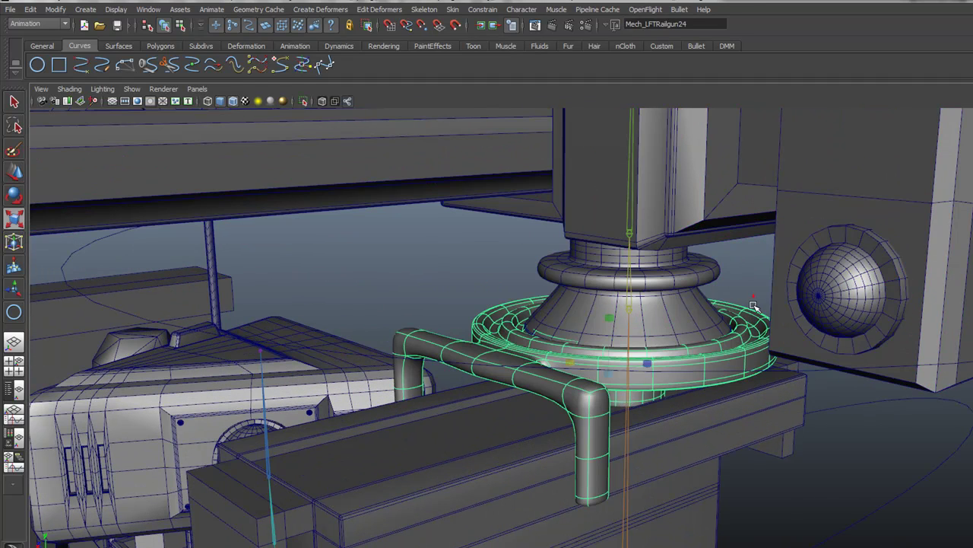
{"action": "left_click", "coordinate": [753, 305]}
{"action": "left_click", "coordinate": [748, 314]}
Add the lower control circle nurbsCircle6 to the ring selection.
{"action": "right_click_drag", "start_coordinate": [696, 469], "coordinate": [668, 469], "text": "alt"}
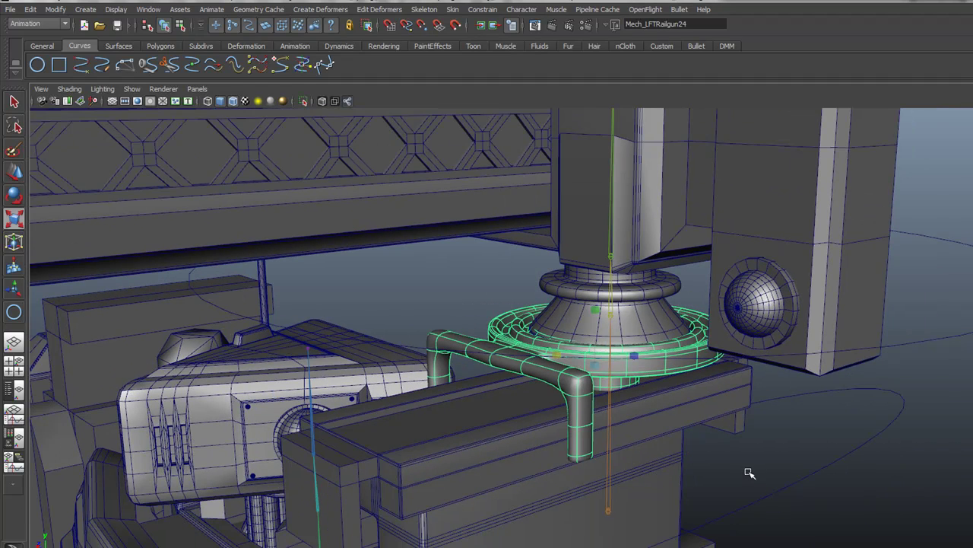
{"action": "left_click", "coordinate": [789, 506]}
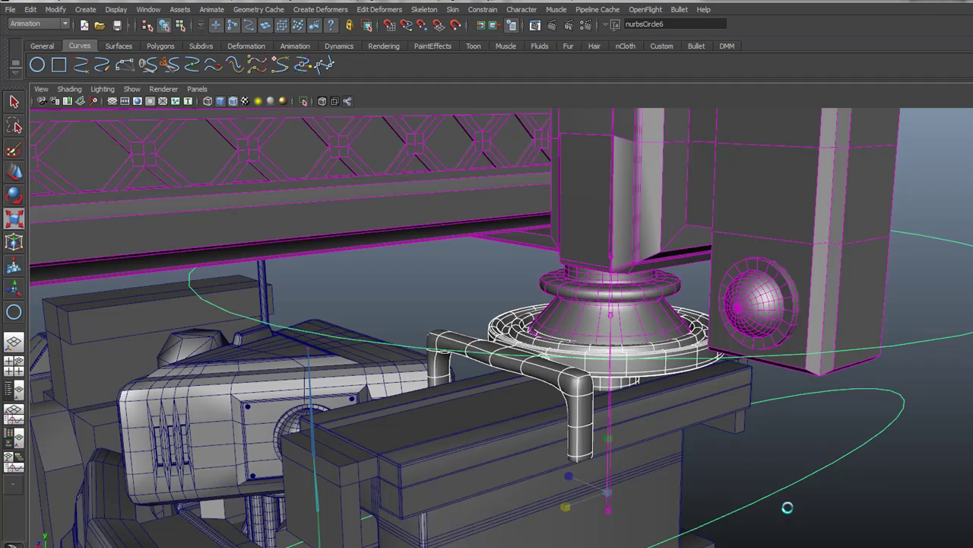
{"action": "key", "text": "ctrl+z"}
{"action": "left_click_drag", "start_coordinate": [800, 495], "coordinate": [803, 497]}
{"action": "right_click_drag", "start_coordinate": [802, 498], "coordinate": [741, 462], "text": "alt"}
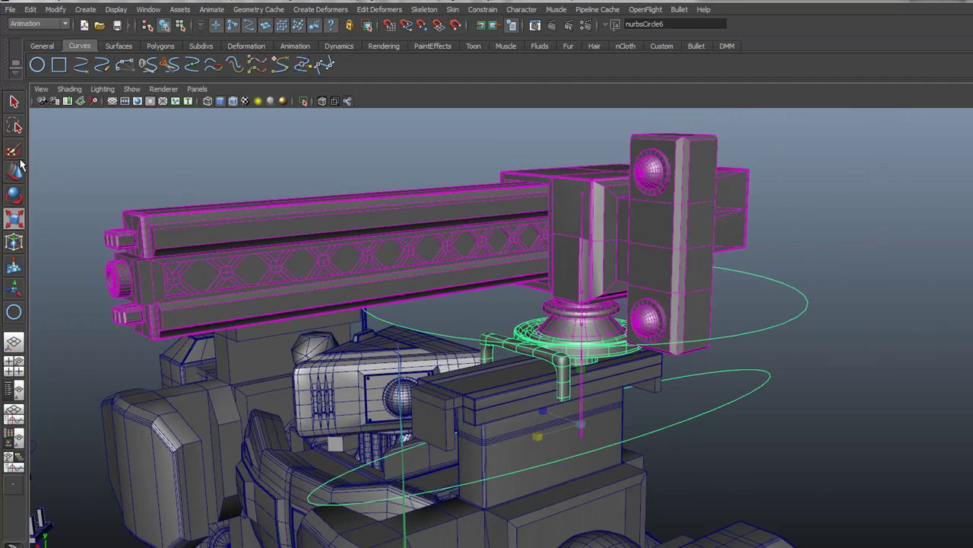
Swing the turret with nurbsCircle6, then rotate nurbsCircle5 to tilt the gun arm up and down.
{"action": "left_click", "coordinate": [15, 171]}
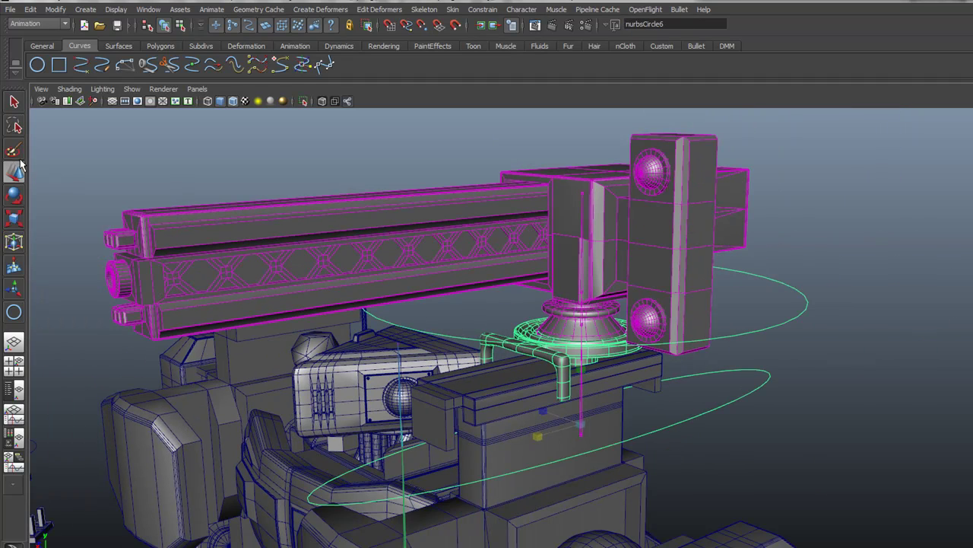
{"action": "left_click_drag", "start_coordinate": [553, 435], "coordinate": [564, 377]}
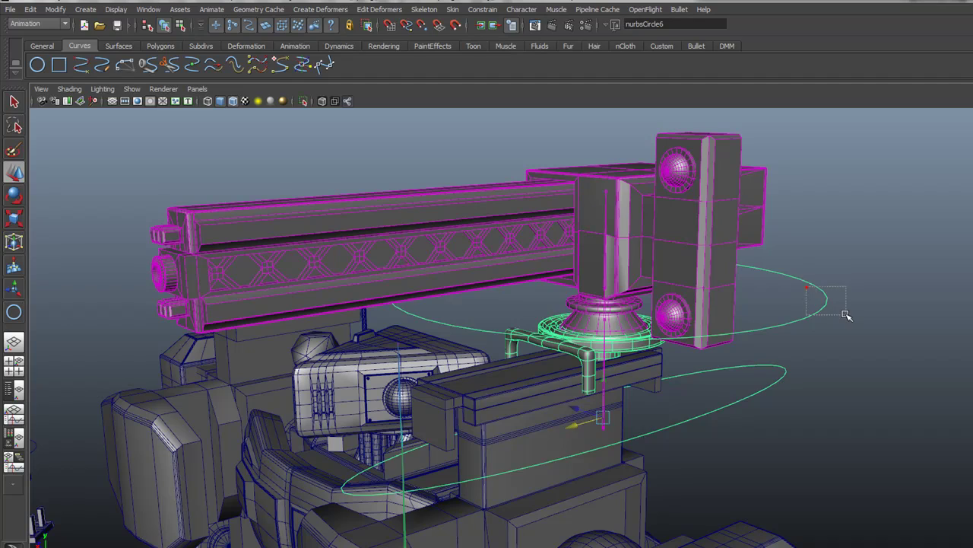
{"action": "left_click_drag", "start_coordinate": [806, 288], "coordinate": [847, 315]}
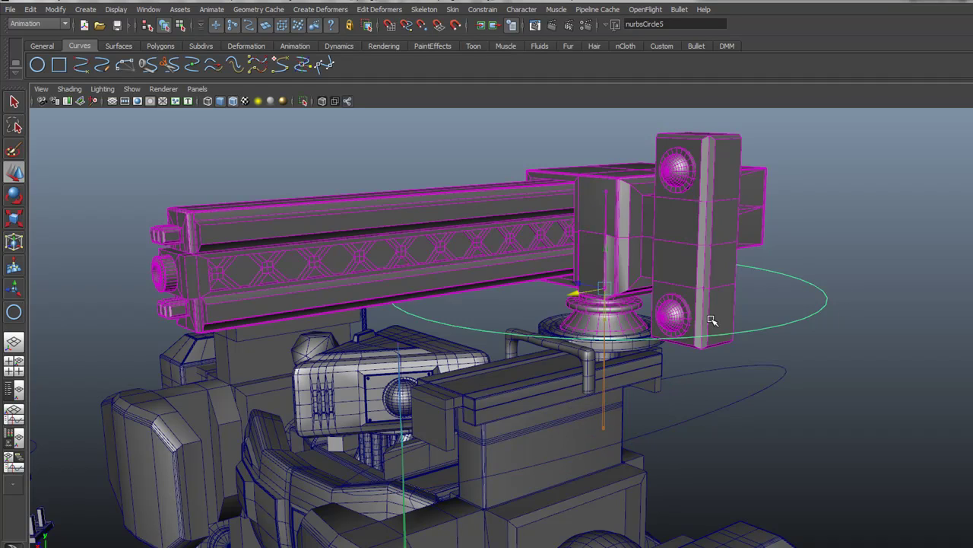
{"action": "key", "text": "e"}
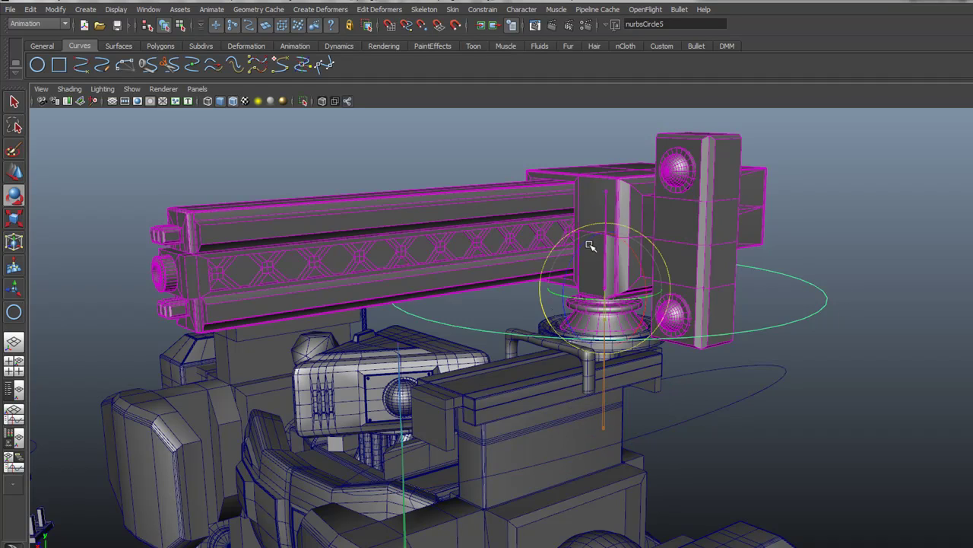
{"action": "mouse_move", "coordinate": [590, 245]}
{"action": "left_mouse_down"}
{"action": "mouse_move", "coordinate": [576, 272]}
{"action": "mouse_move", "coordinate": [604, 233]}
{"action": "left_mouse_up"}
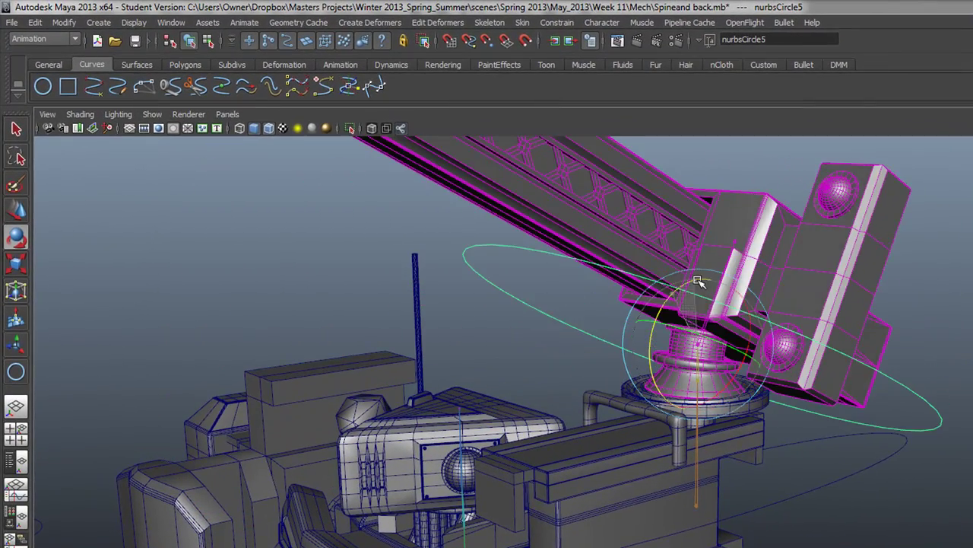
{"action": "left_click_drag", "start_coordinate": [698, 281], "coordinate": [734, 329]}
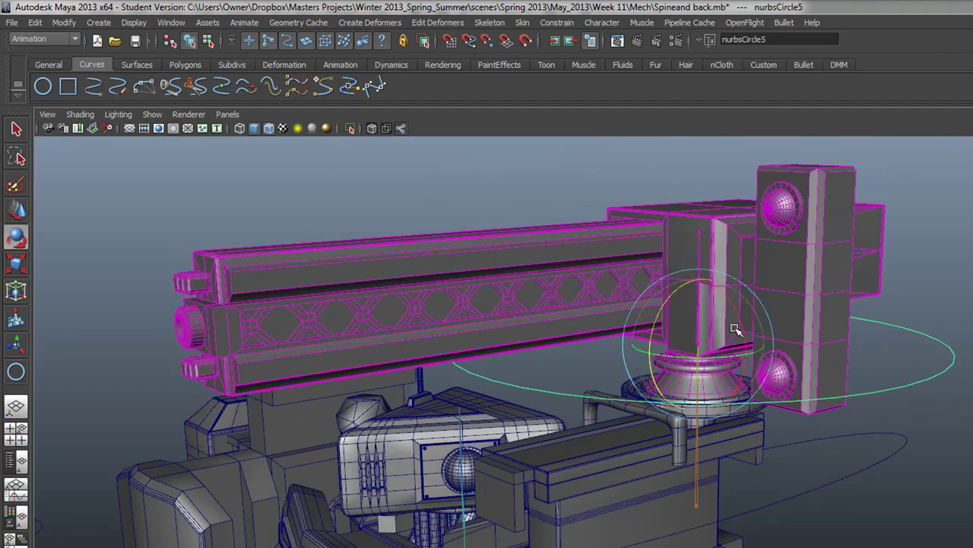
{"action": "left_click_drag", "start_coordinate": [655, 344], "coordinate": [689, 278], "text": "alt"}
Orbit from the mech's legs round to its torso and left arm.
{"action": "key", "text": "Up"}
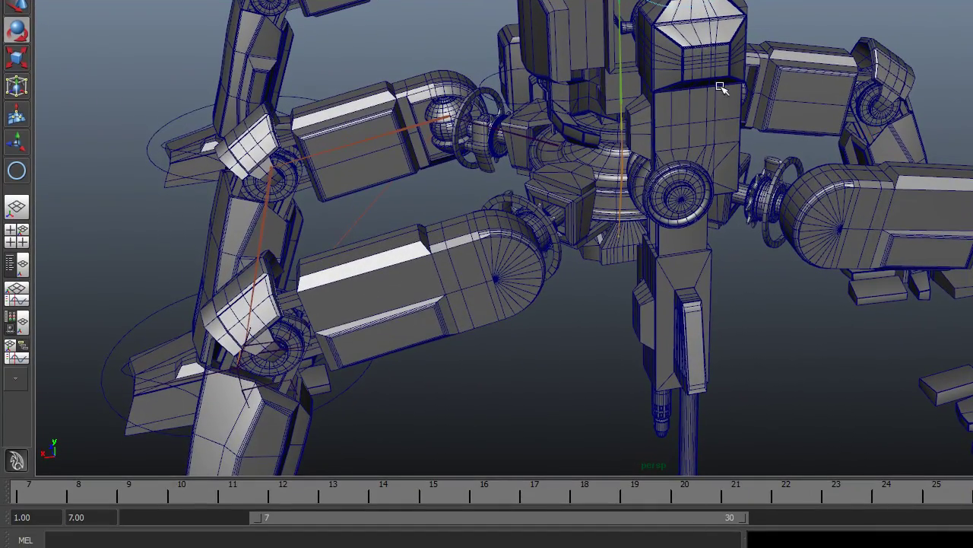
{"action": "left_click_drag", "start_coordinate": [721, 89], "coordinate": [777, 175], "text": "alt"}
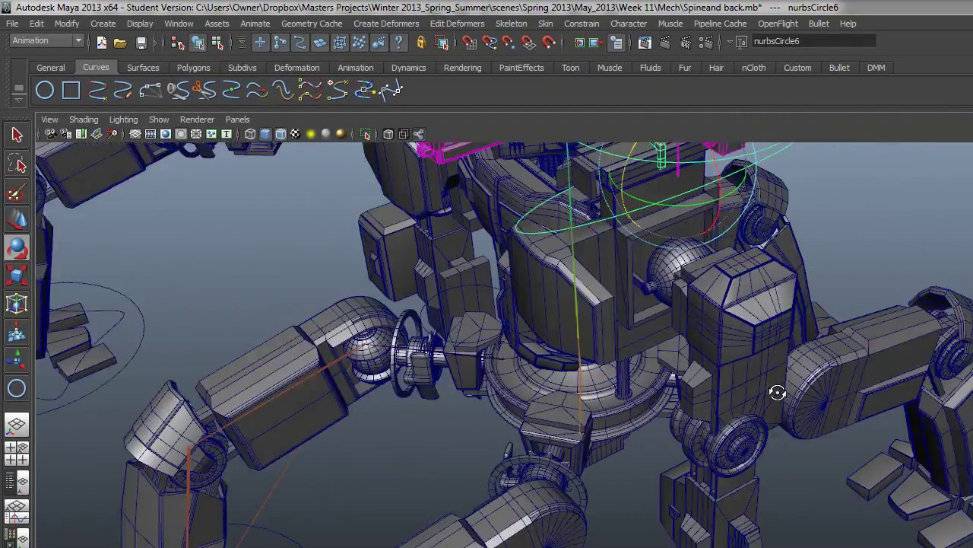
{"action": "left_click_drag", "start_coordinate": [777, 392], "coordinate": [756, 384], "text": "alt"}
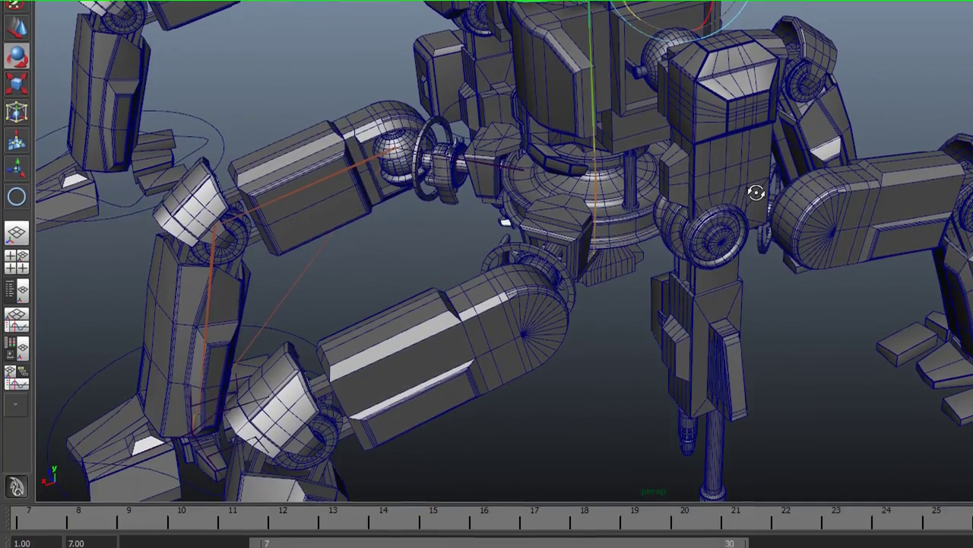
{"action": "left_click_drag", "start_coordinate": [756, 192], "coordinate": [750, 196], "text": "alt"}
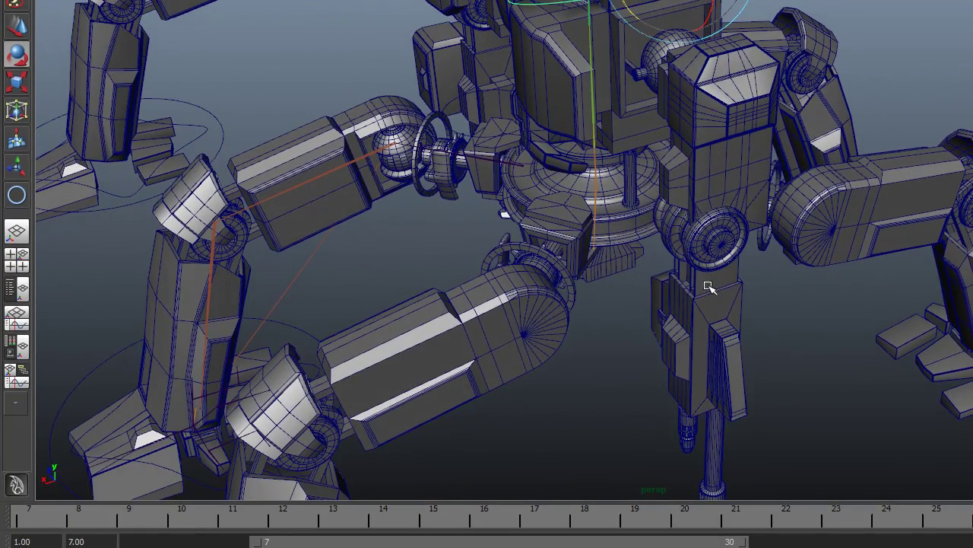
{"action": "left_click_drag", "start_coordinate": [753, 449], "coordinate": [753, 449]}
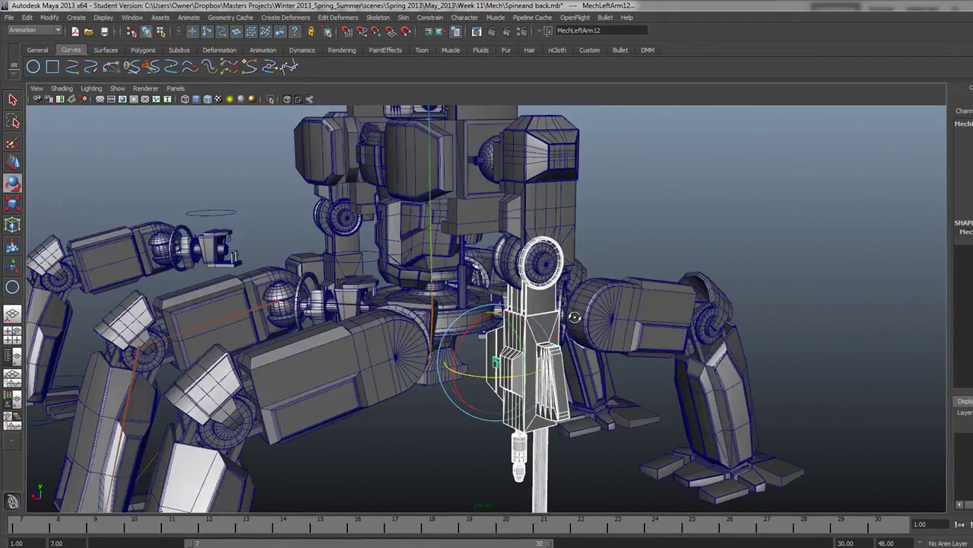
{"action": "right_click_drag", "start_coordinate": [575, 318], "coordinate": [662, 238], "text": "alt"}
Select the shoulder disc, its neighbouring ring and the inner ring MechLeftArm4.
{"action": "left_click", "coordinate": [649, 231]}
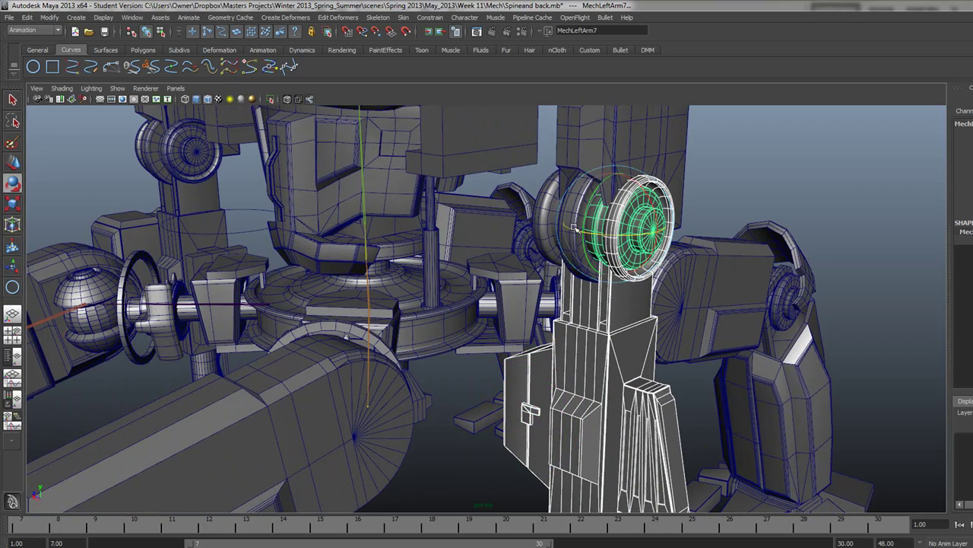
{"action": "left_click", "coordinate": [13, 100]}
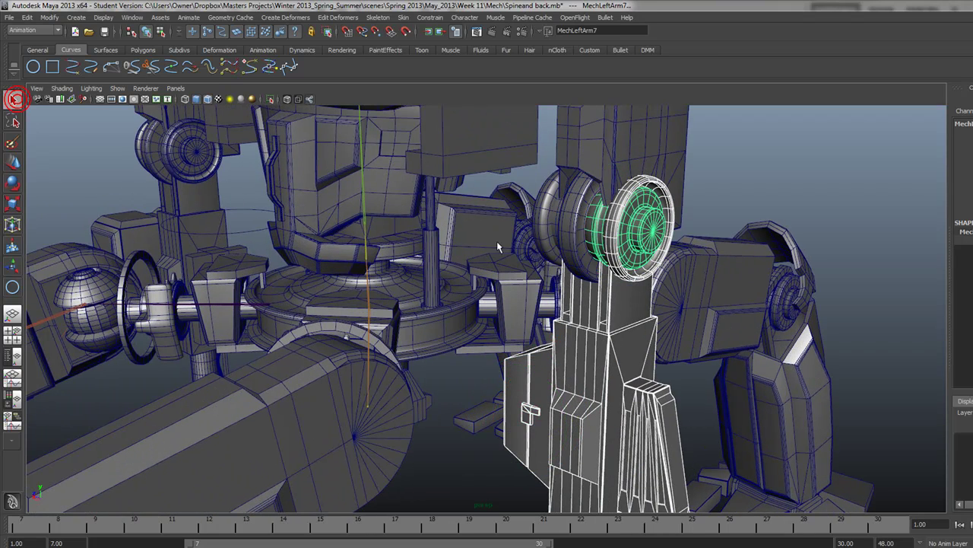
{"action": "left_click", "coordinate": [571, 204]}
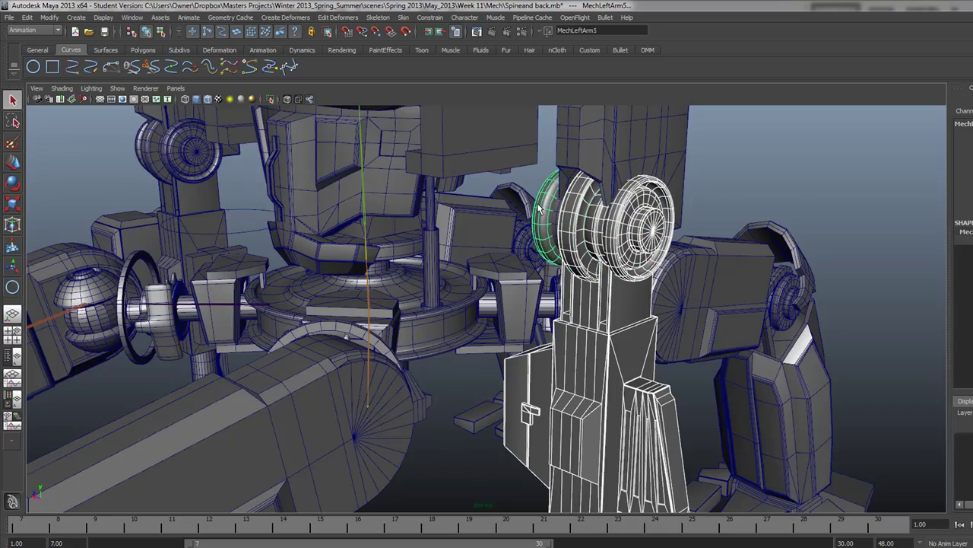
{"action": "left_click_drag", "start_coordinate": [550, 218], "coordinate": [660, 341], "text": "alt"}
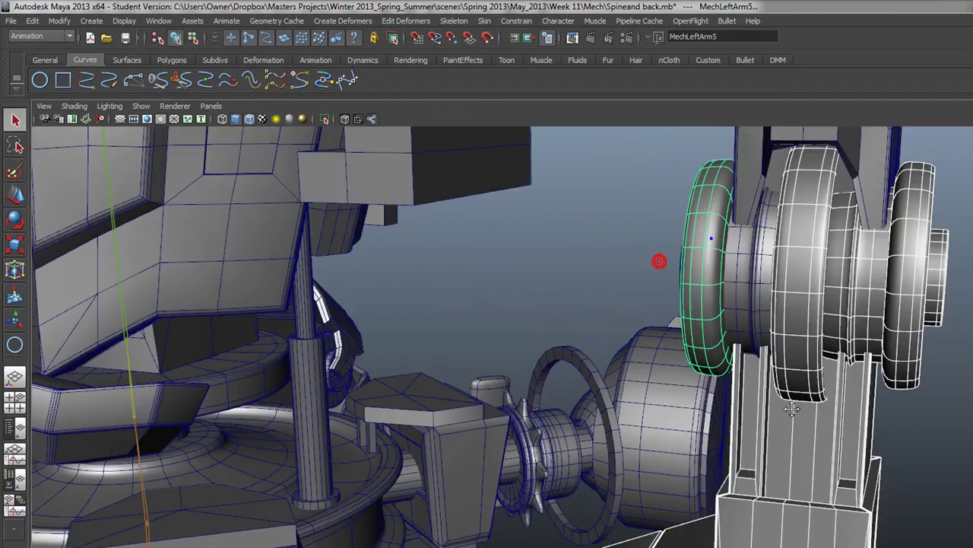
{"action": "left_click_drag", "start_coordinate": [658, 261], "coordinate": [666, 241], "text": "alt"}
{"action": "left_click", "coordinate": [782, 254]}
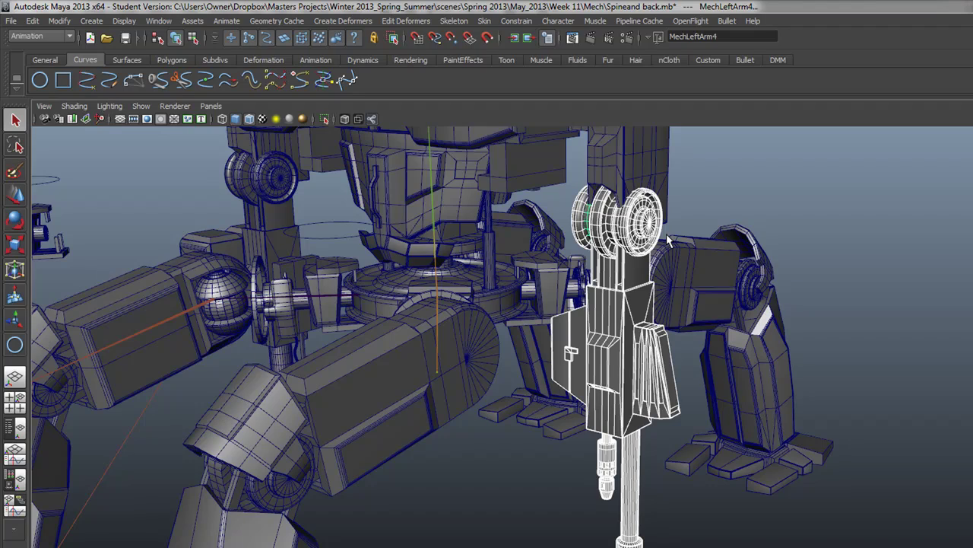
{"action": "left_click_drag", "start_coordinate": [666, 233], "coordinate": [705, 258], "text": "alt"}
Group the selected left-arm pieces into group6.
{"action": "left_click", "coordinate": [31, 21]}
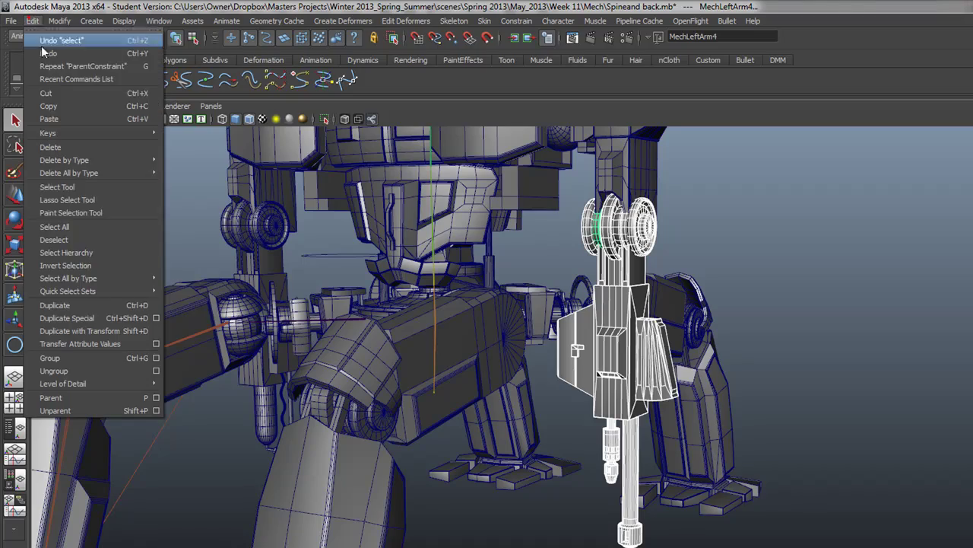
{"action": "left_click", "coordinate": [78, 362]}
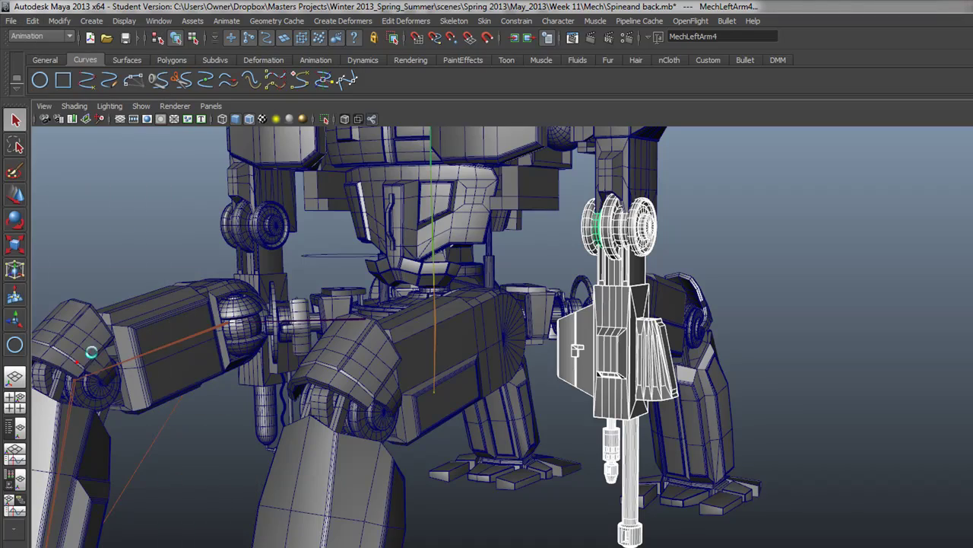
{"action": "left_click_drag", "start_coordinate": [582, 300], "coordinate": [536, 354], "text": "alt"}
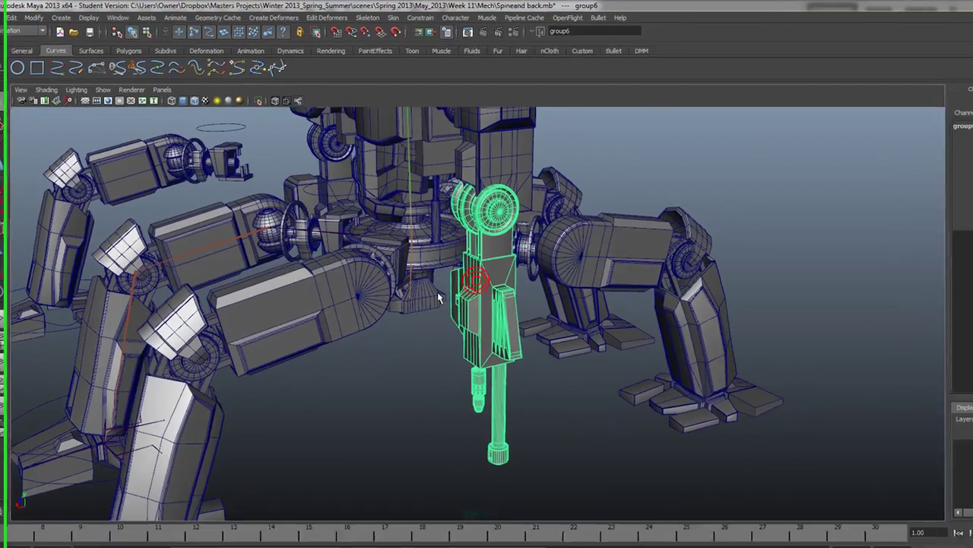
Frame the whole robot in an orthographic view and center group6's pivot.
{"action": "key", "text": "space"}
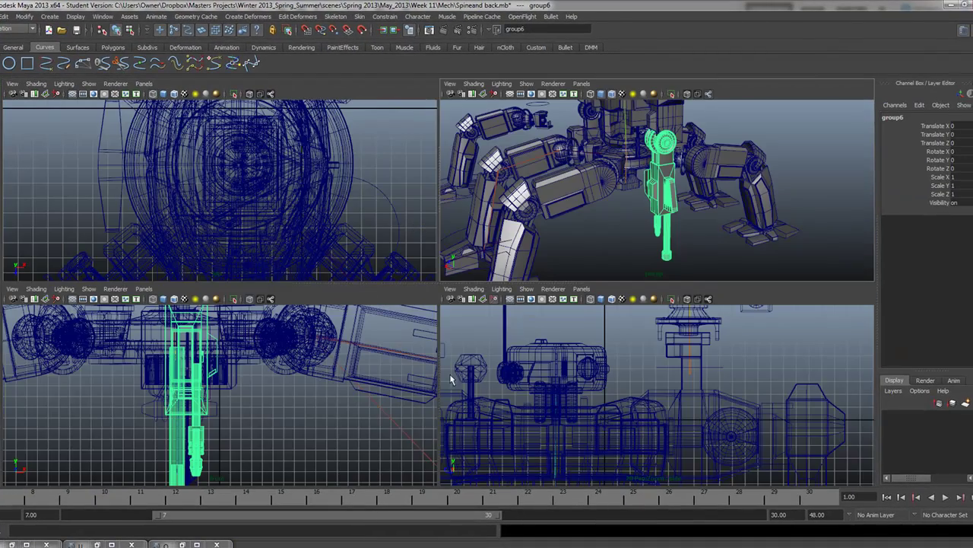
{"action": "key", "text": "space"}
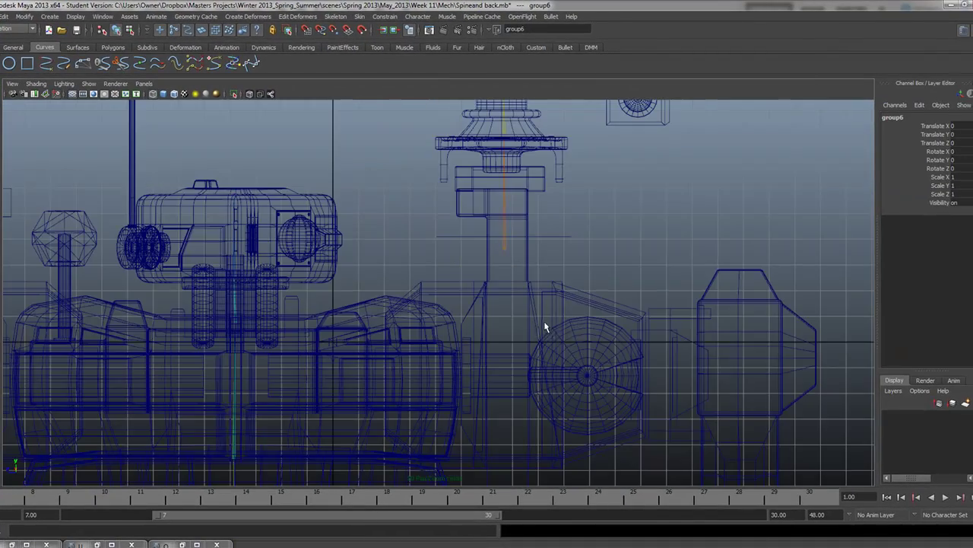
{"action": "key", "text": "space"}
{"action": "key", "text": "space"}
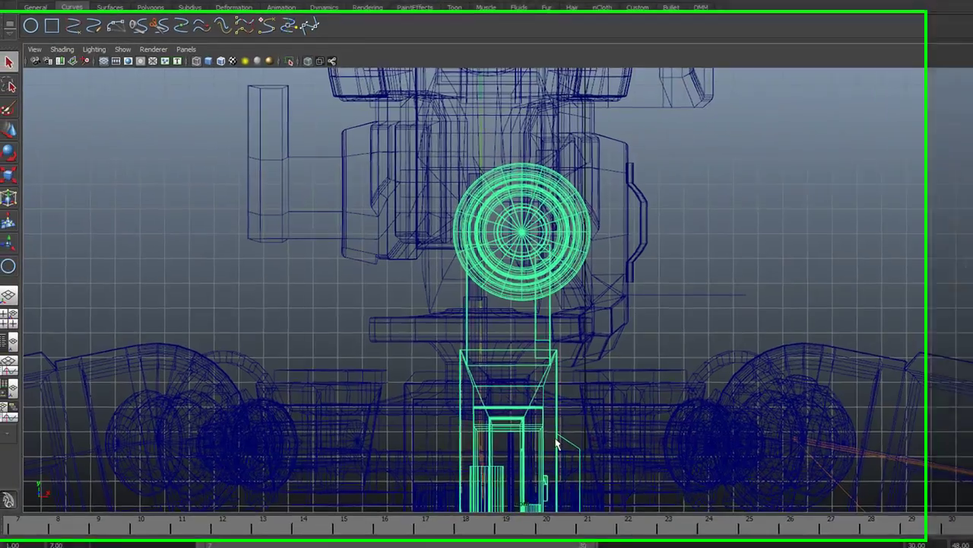
{"action": "right_click_drag", "start_coordinate": [556, 444], "coordinate": [406, 303], "text": "alt"}
{"action": "middle_click_drag", "start_coordinate": [406, 303], "coordinate": [552, 241], "text": "alt"}
{"action": "right_click_drag", "start_coordinate": [551, 241], "coordinate": [183, 154], "text": "alt"}
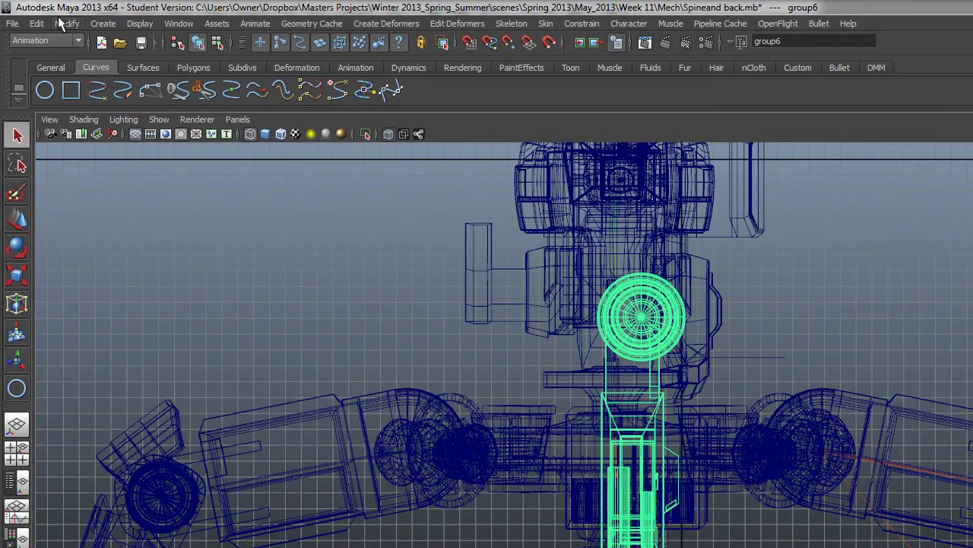
{"action": "left_click", "coordinate": [59, 23]}
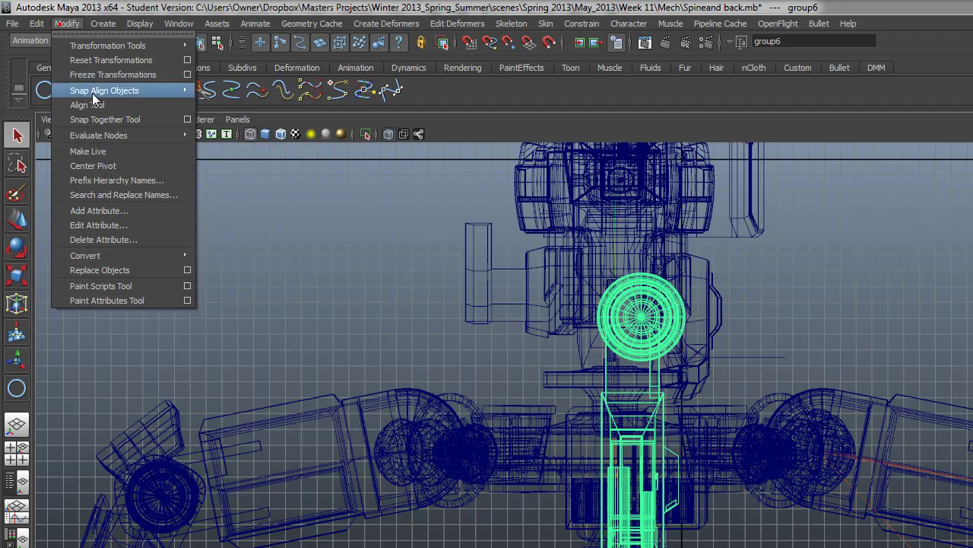
{"action": "left_click", "coordinate": [125, 162]}
Move group6's pivot up to the centre of the shoulder hub.
{"action": "left_click", "coordinate": [17, 247]}
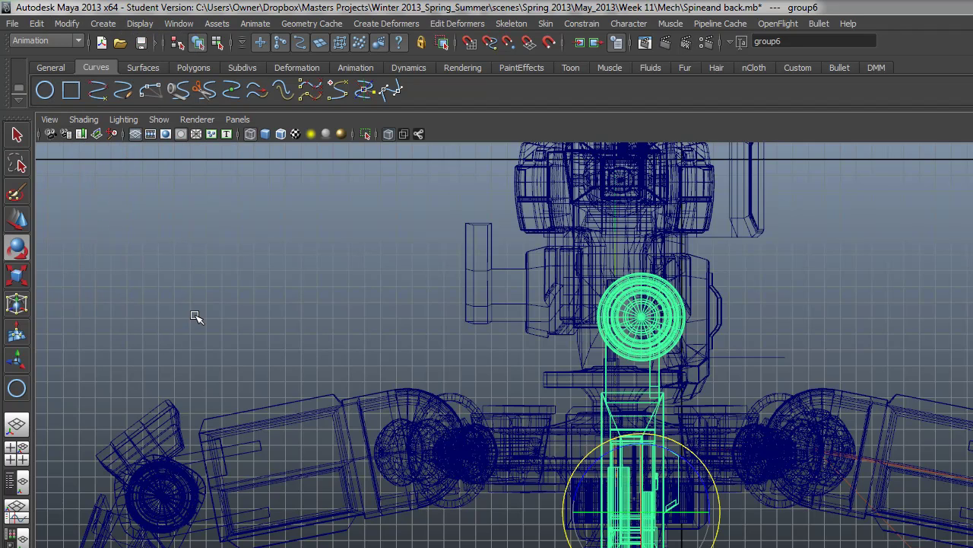
{"action": "key", "text": "Insert"}
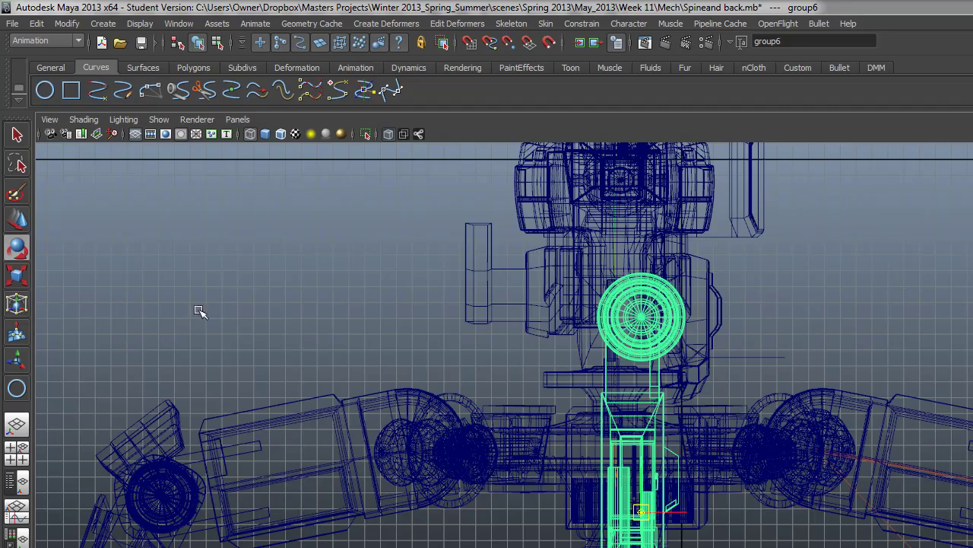
{"action": "left_click_drag", "start_coordinate": [643, 511], "coordinate": [650, 331]}
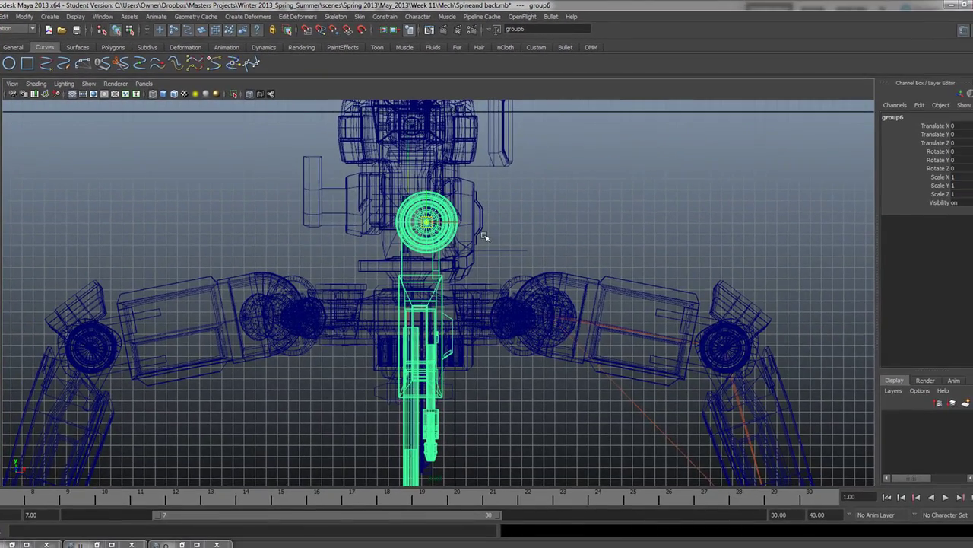
{"action": "key", "text": "space"}
{"action": "key", "text": "space"}
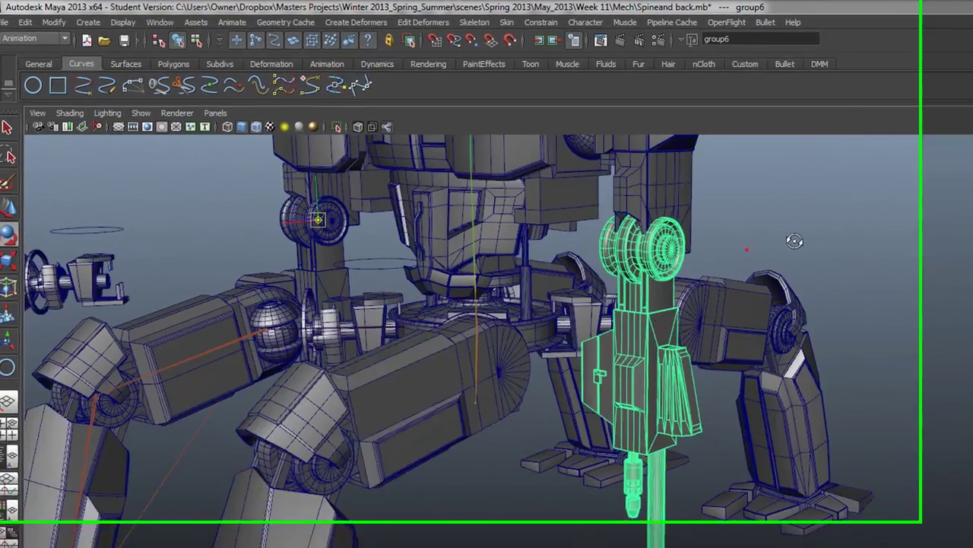
{"action": "left_click_drag", "start_coordinate": [795, 241], "coordinate": [760, 243], "text": "alt"}
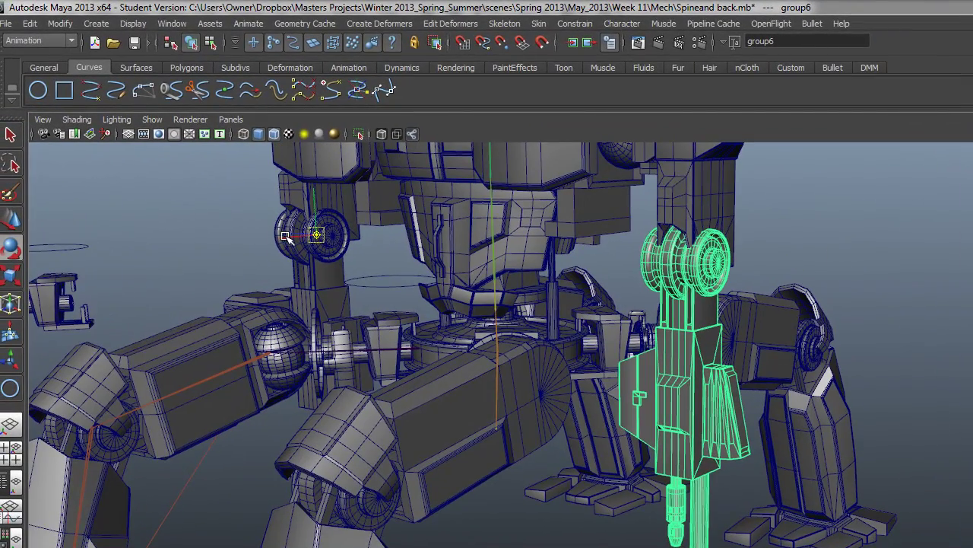
{"action": "left_click_drag", "start_coordinate": [288, 236], "coordinate": [99, 187]}
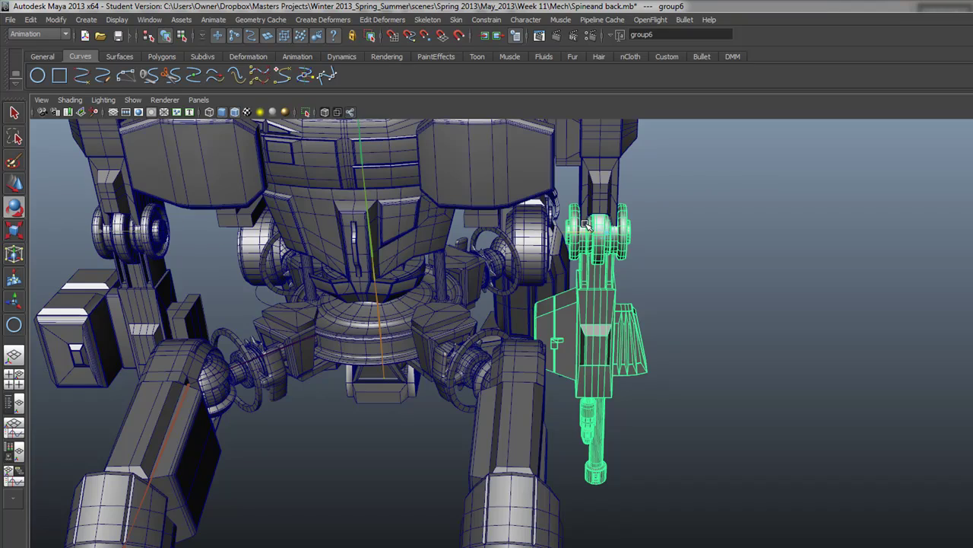
Refine the pivot's alignment with the shoulder hub centre in the side view.
{"action": "key", "text": "space"}
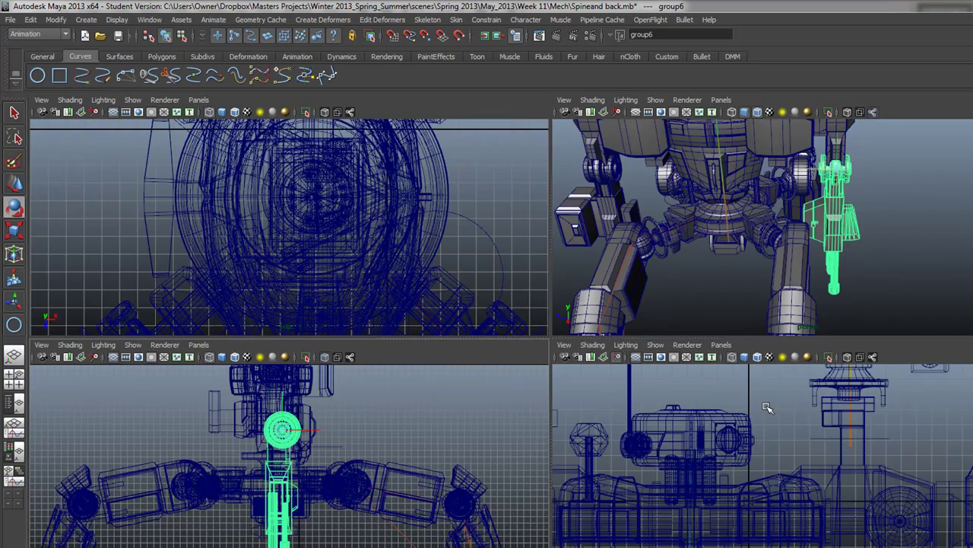
{"action": "key", "text": "space"}
{"action": "middle_click_drag", "start_coordinate": [765, 409], "coordinate": [631, 276], "text": "alt"}
{"action": "scroll", "coordinate": [631, 276], "scroll_direction": "up", "scroll_amount": 5}
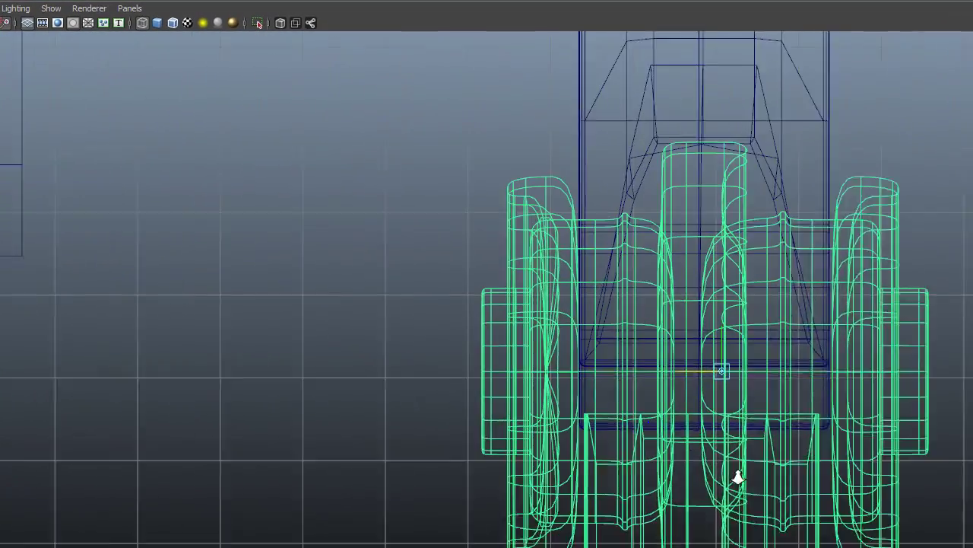
{"action": "scroll", "coordinate": [726, 410], "scroll_direction": "up", "scroll_amount": 1}
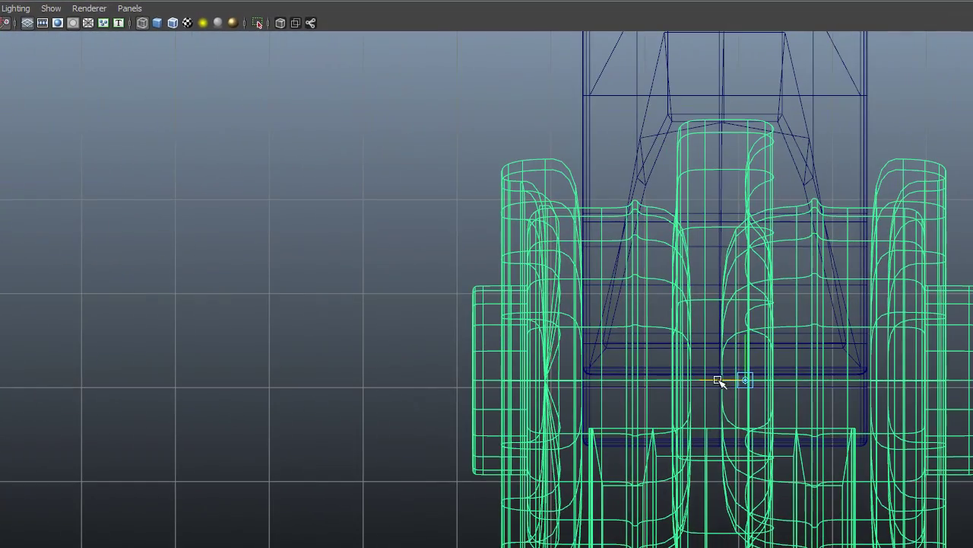
{"action": "left_click_drag", "start_coordinate": [719, 380], "coordinate": [696, 378]}
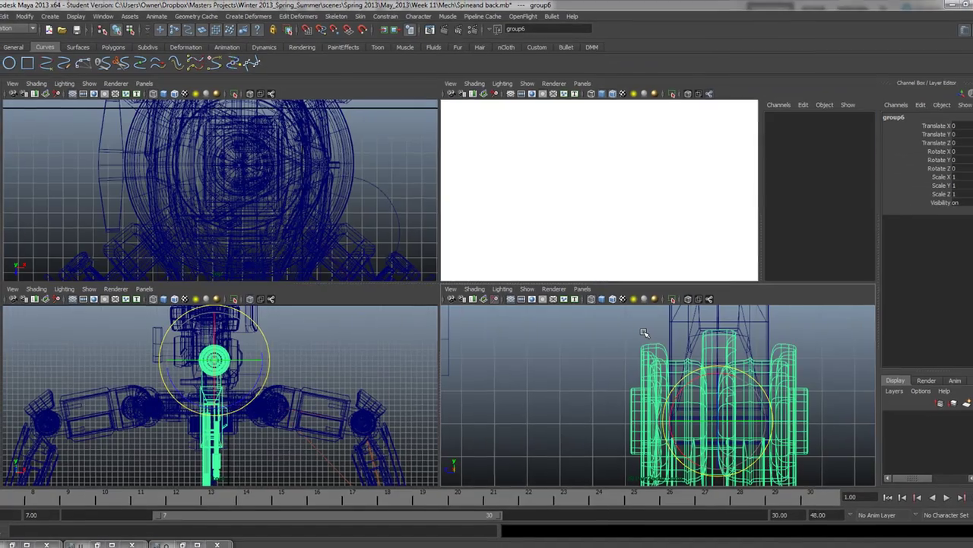
{"action": "key", "text": "space"}
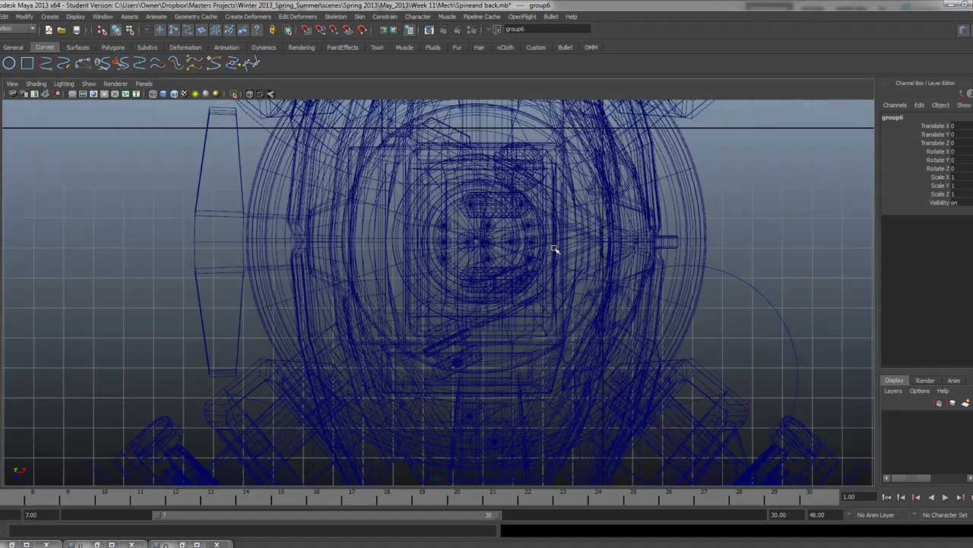
{"action": "key", "text": "space"}
{"action": "key", "text": "space"}
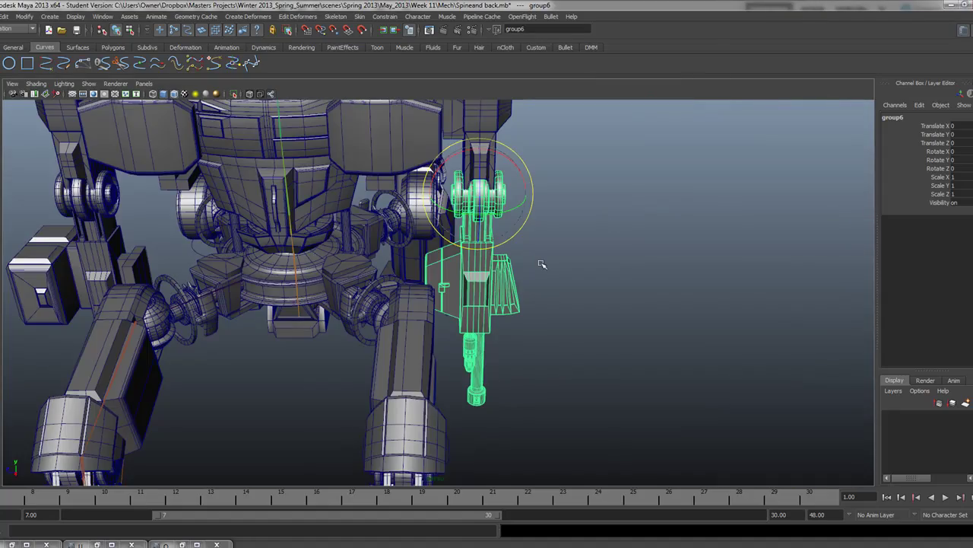
Rotate group6 to about 30 on Z and orbit around the mech to check the arm swing.
{"action": "left_click_drag", "start_coordinate": [479, 274], "coordinate": [527, 310], "text": "alt"}
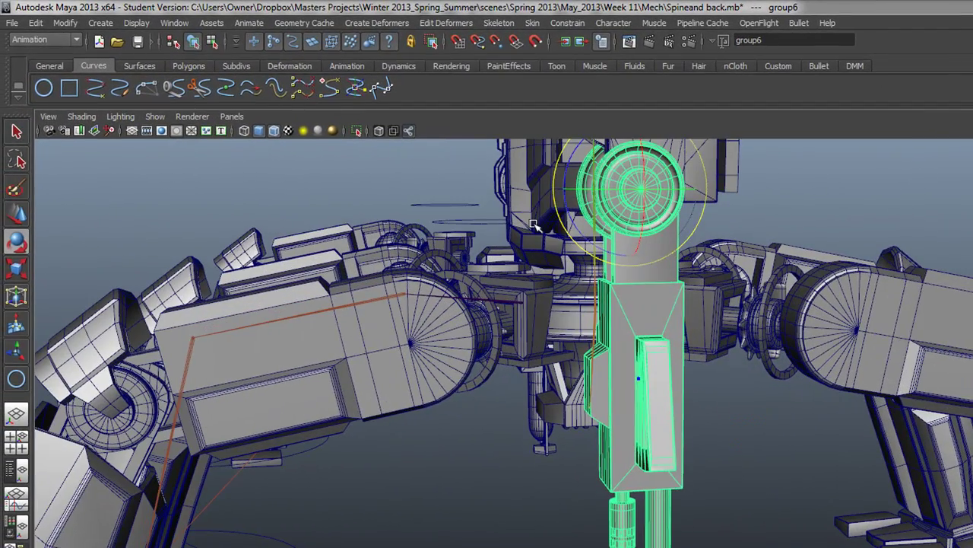
{"action": "left_click_drag", "start_coordinate": [565, 211], "coordinate": [542, 326]}
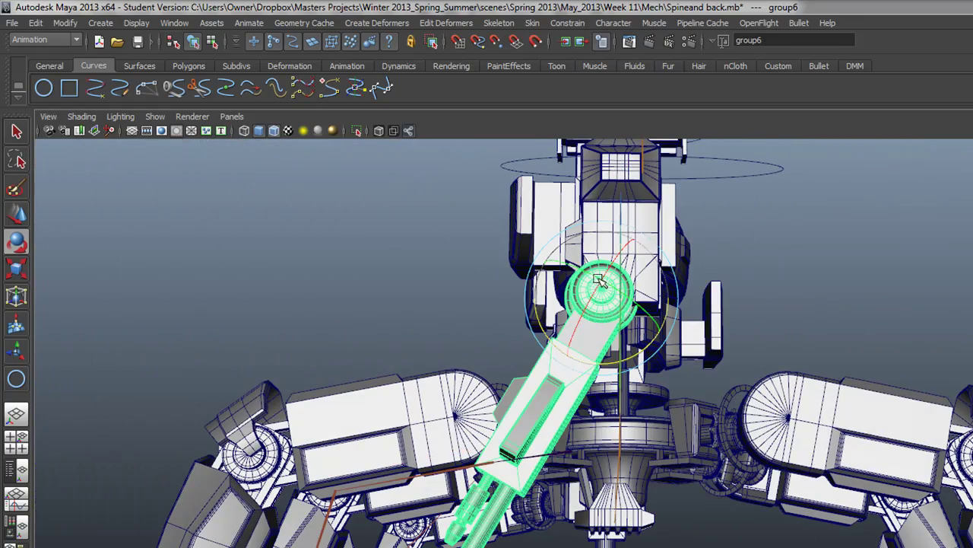
{"action": "left_click_drag", "start_coordinate": [523, 515], "coordinate": [598, 520], "text": "alt"}
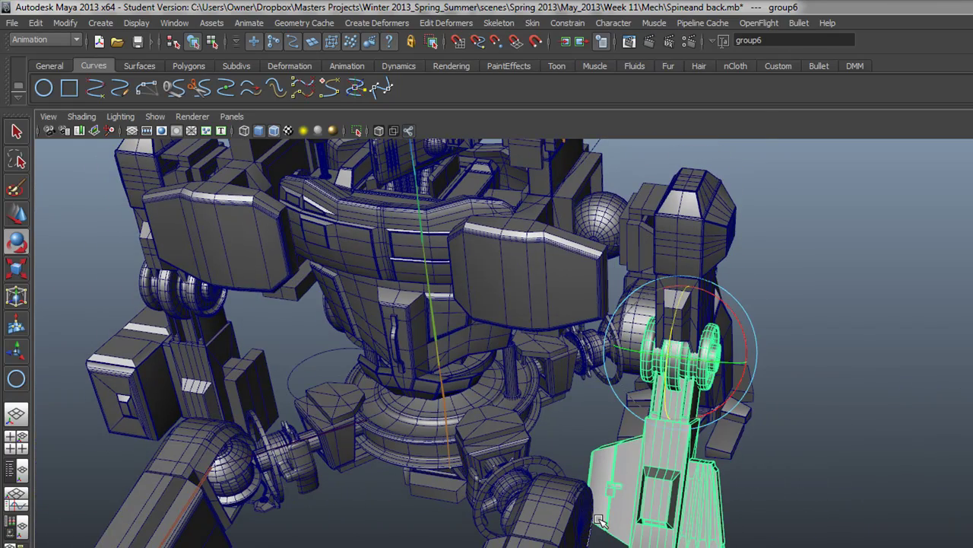
{"action": "left_click_drag", "start_coordinate": [555, 449], "coordinate": [666, 421], "text": "alt"}
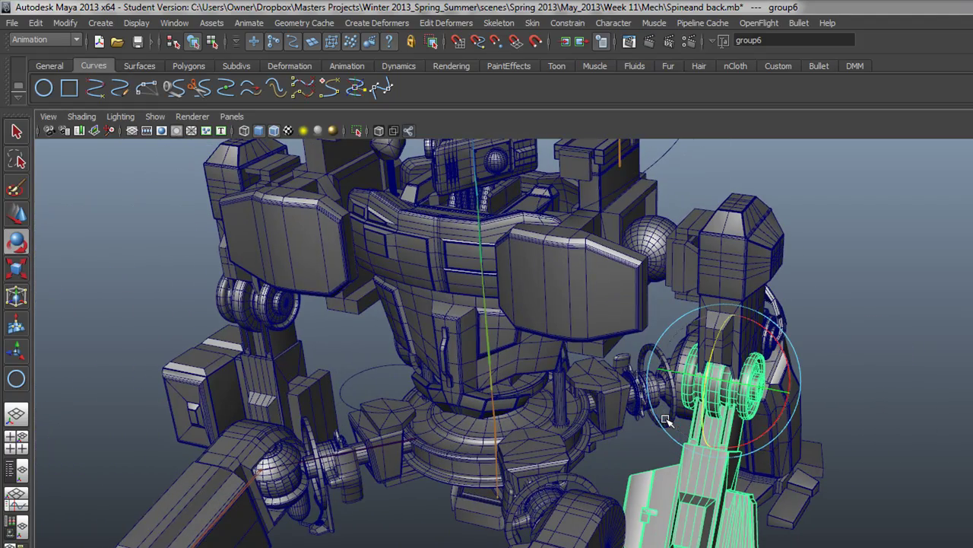
{"action": "left_click_drag", "start_coordinate": [576, 343], "coordinate": [668, 343], "text": "alt"}
{"action": "key", "text": "space"}
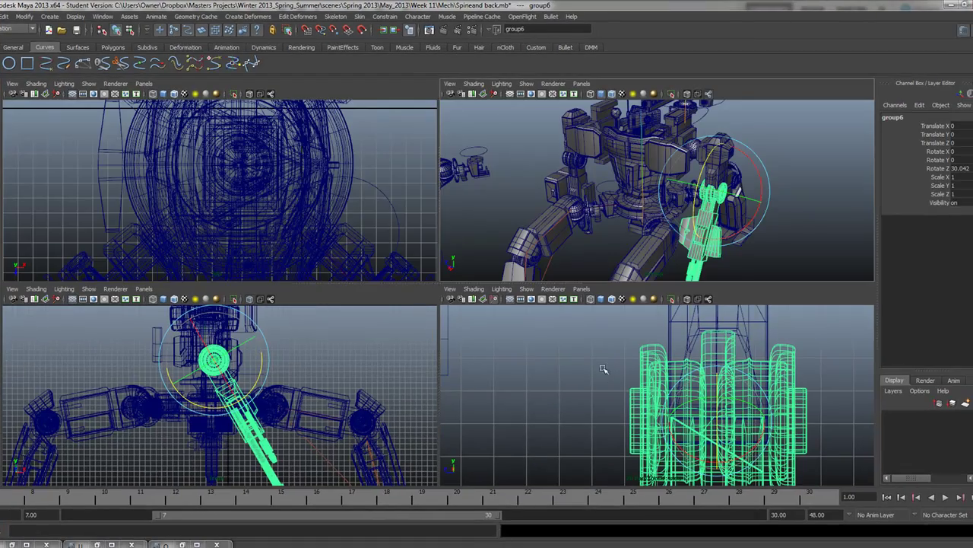
{"action": "key", "text": "space"}
{"action": "key", "text": "space"}
{"action": "key", "text": "space"}
{"action": "scroll", "coordinate": [424, 396], "scroll_direction": "down", "scroll_amount": 3}
{"action": "scroll", "coordinate": [211, 375], "scroll_direction": "down", "scroll_amount": 3}
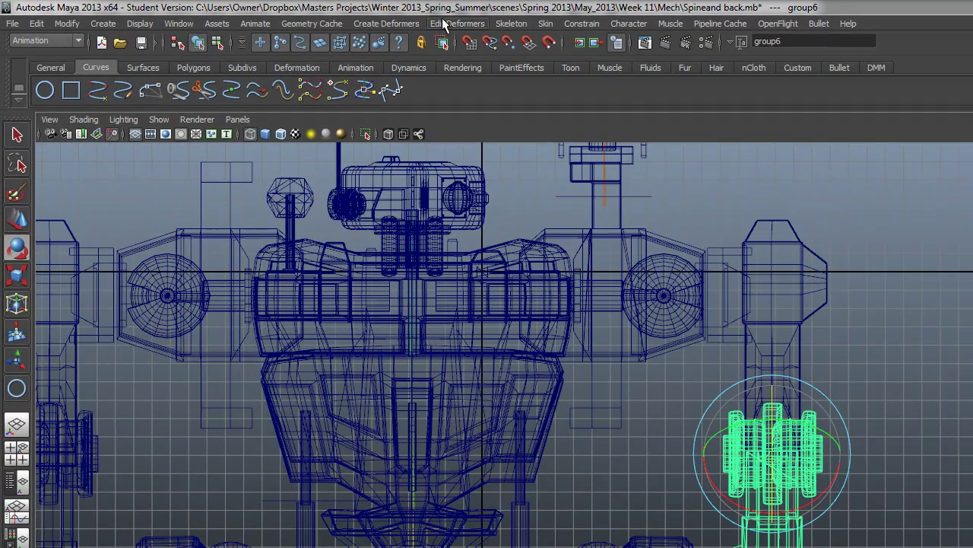
Activate the Joint Tool and switch to the front view to place joint69.
{"action": "left_click", "coordinate": [511, 24]}
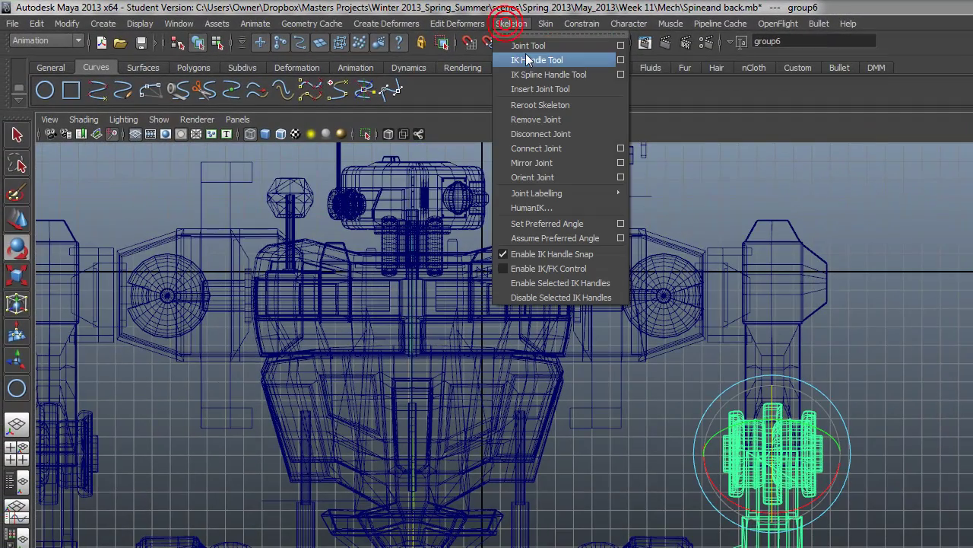
{"action": "left_click", "coordinate": [524, 52]}
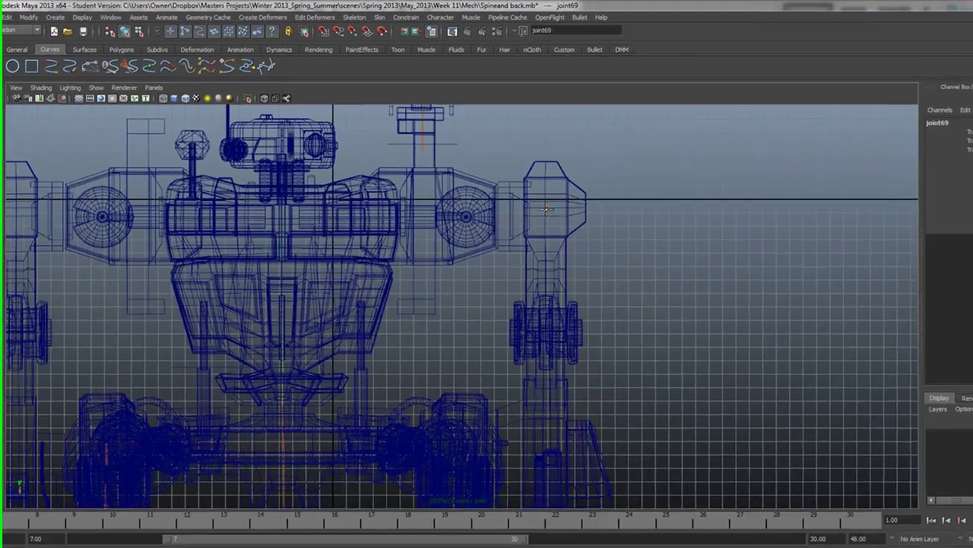
{"action": "key", "text": "space"}
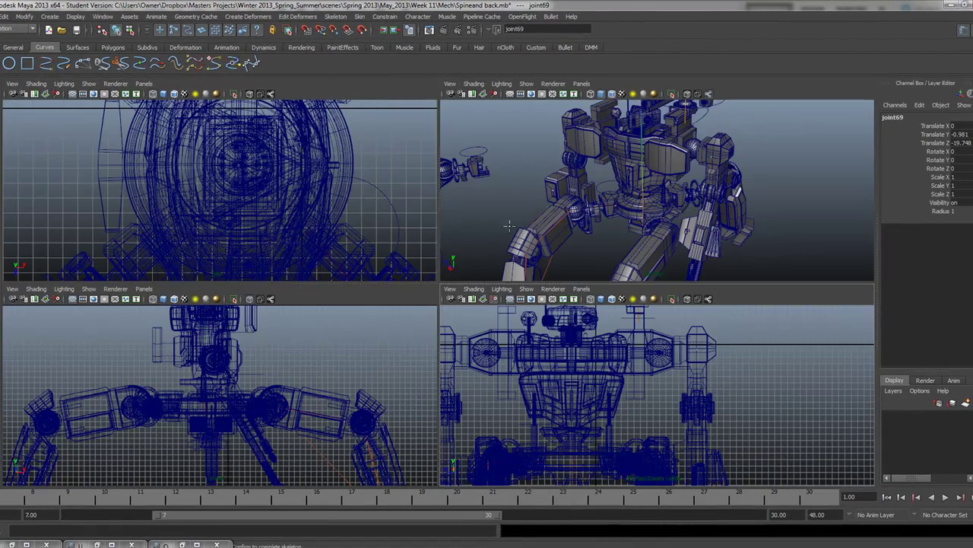
{"action": "key", "text": "space"}
{"action": "left_click_drag", "start_coordinate": [625, 226], "coordinate": [382, 268], "text": "alt"}
{"action": "key", "text": "space"}
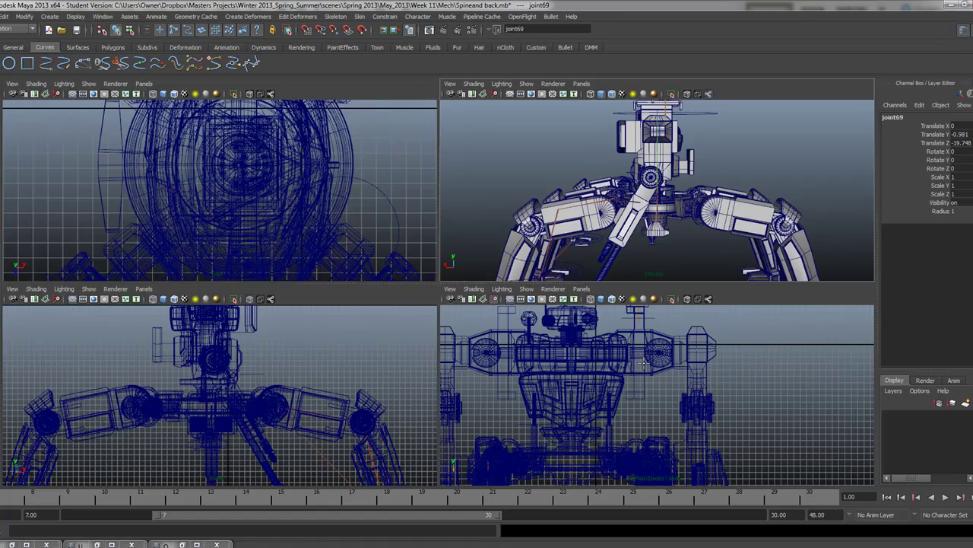
{"action": "key", "text": "space"}
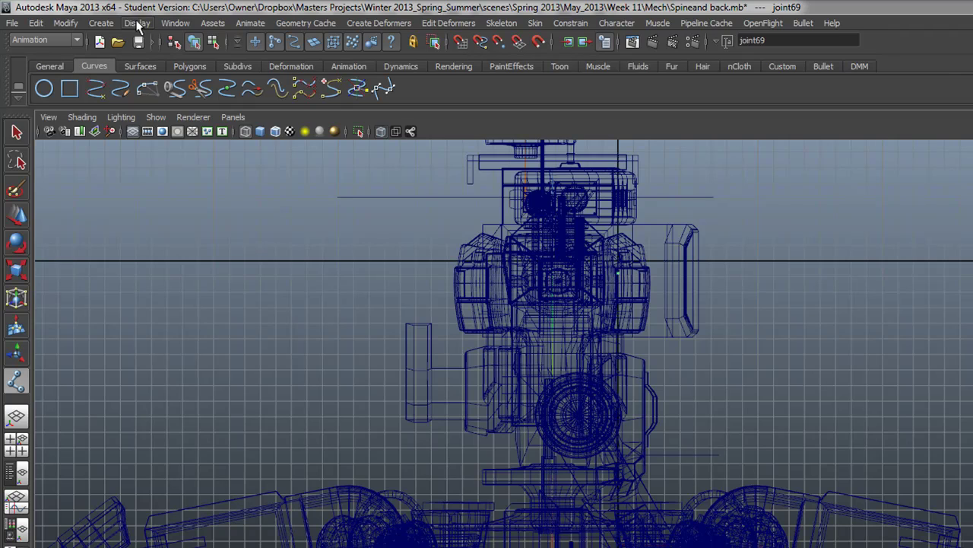
Set the joint display size from 0.15 to 0.94.
{"action": "left_click", "coordinate": [137, 23]}
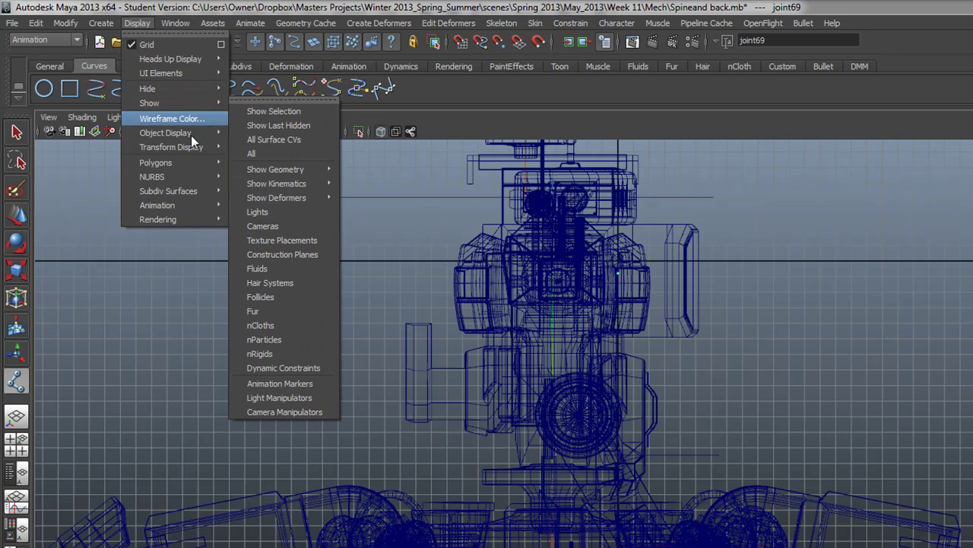
{"action": "mouse_move", "coordinate": [197, 205]}
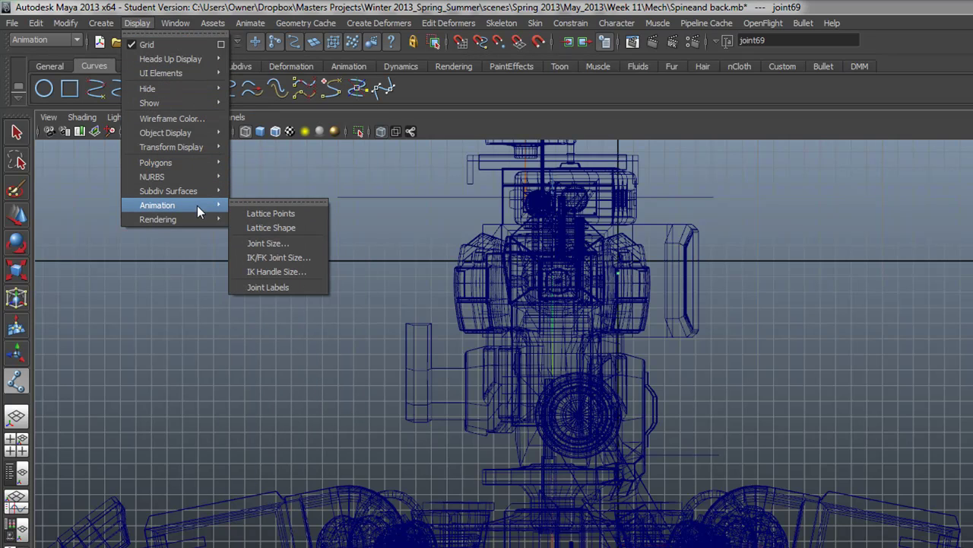
{"action": "left_click", "coordinate": [263, 242]}
{"action": "left_click_drag", "start_coordinate": [554, 268], "coordinate": [821, 249]}
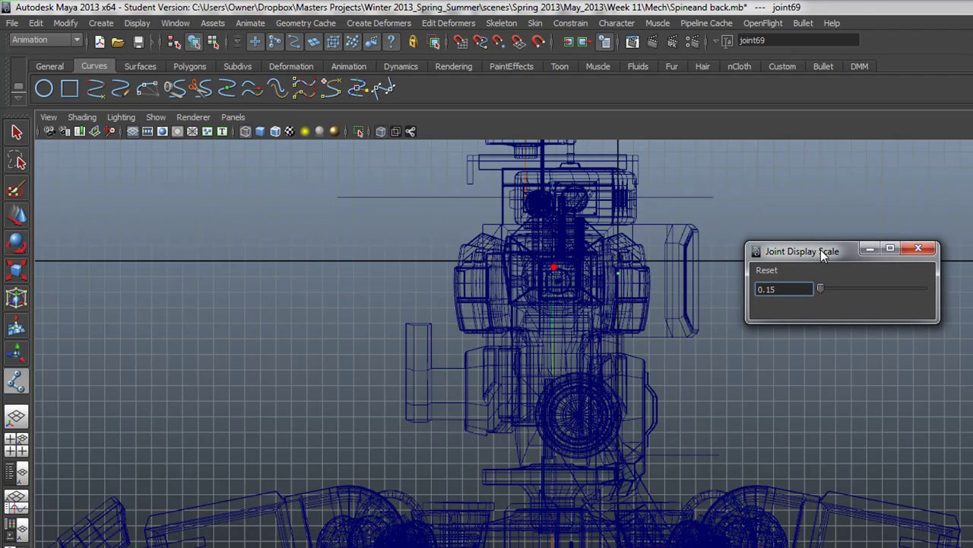
{"action": "mouse_move", "coordinate": [822, 287]}
{"action": "left_mouse_down"}
{"action": "mouse_move", "coordinate": [837, 289]}
{"action": "mouse_move", "coordinate": [829, 293]}
{"action": "left_mouse_up"}
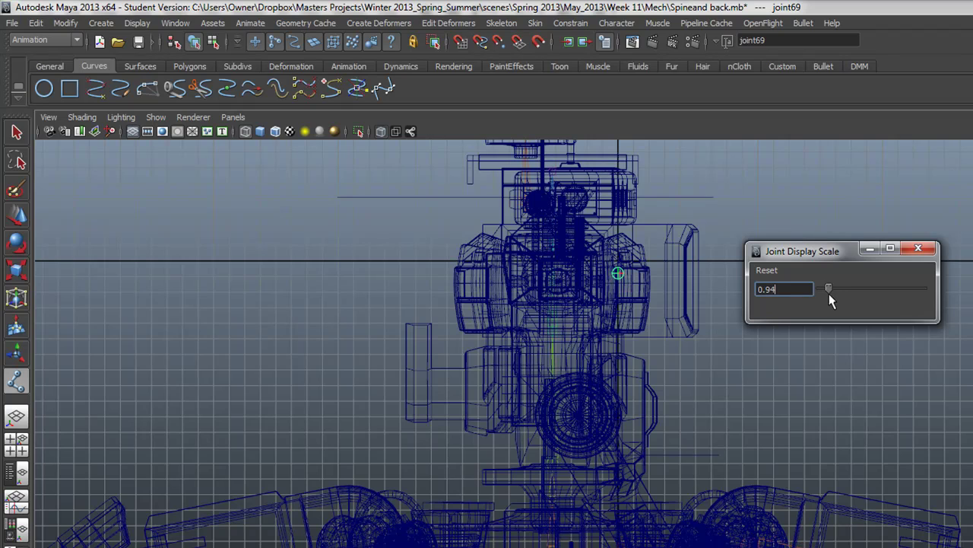
{"action": "left_click", "coordinate": [918, 250]}
Move the new joint toward the spine centre.
{"action": "key", "text": "w"}
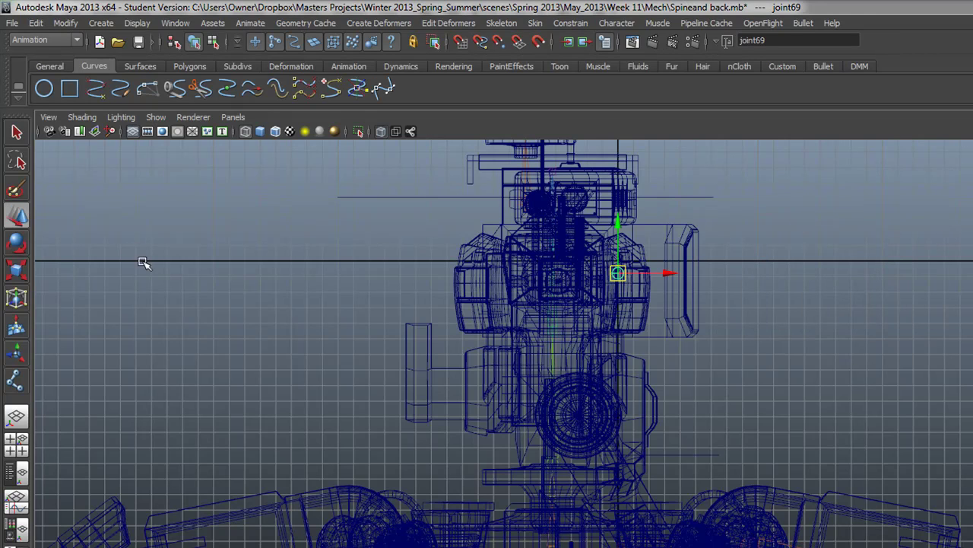
{"action": "left_click_drag", "start_coordinate": [616, 274], "coordinate": [565, 272]}
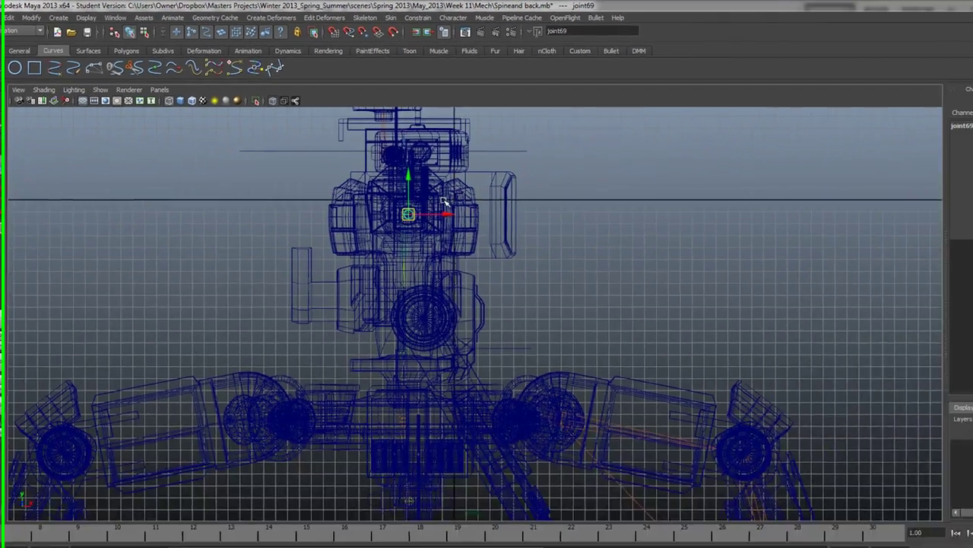
{"action": "key", "text": "space"}
{"action": "key", "text": "space"}
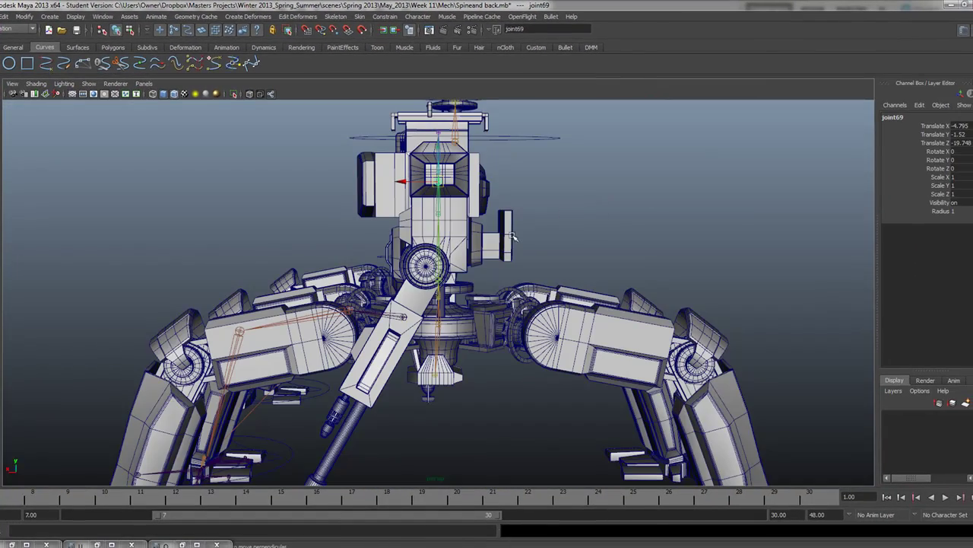
{"action": "left_click_drag", "start_coordinate": [494, 236], "coordinate": [680, 235], "text": "alt"}
{"action": "key", "text": "space"}
{"action": "key", "text": "space"}
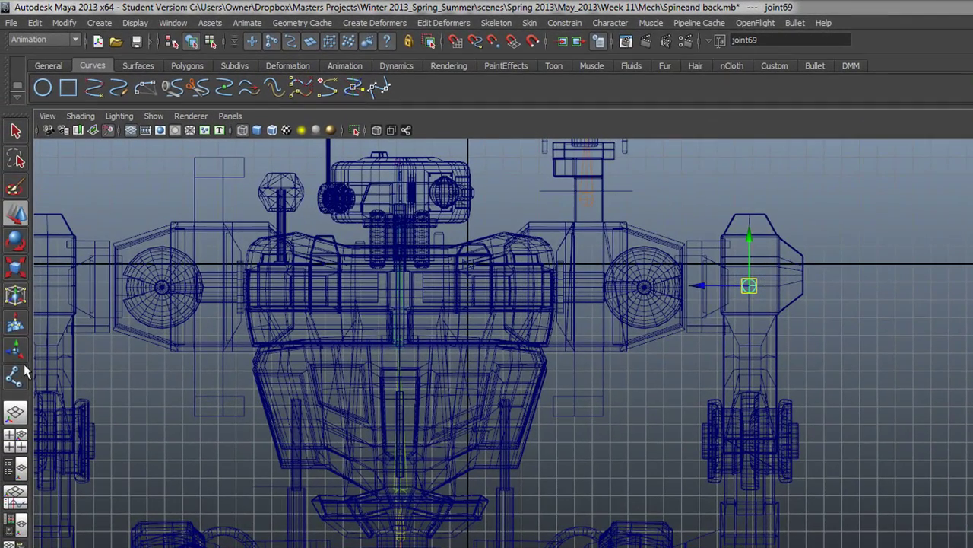
Place joints from the shoulder down the gun arm in the front view and finish the chain.
{"action": "left_click", "coordinate": [15, 375]}
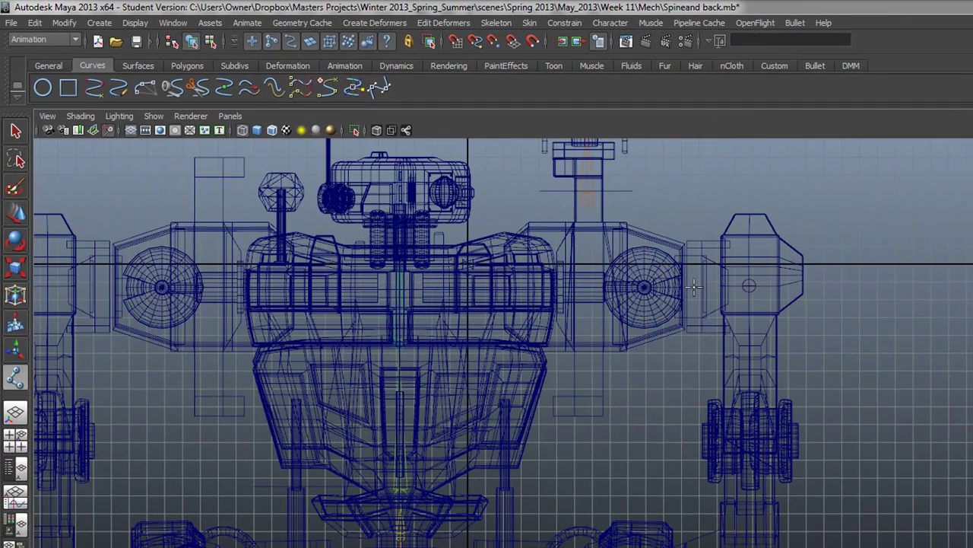
{"action": "left_click", "coordinate": [751, 286]}
{"action": "key", "text": "space"}
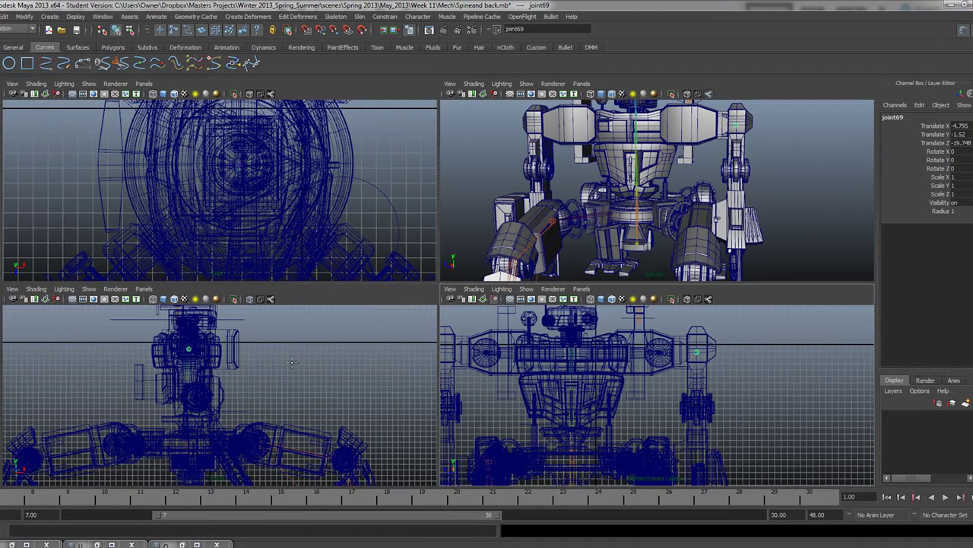
{"action": "key", "text": "space"}
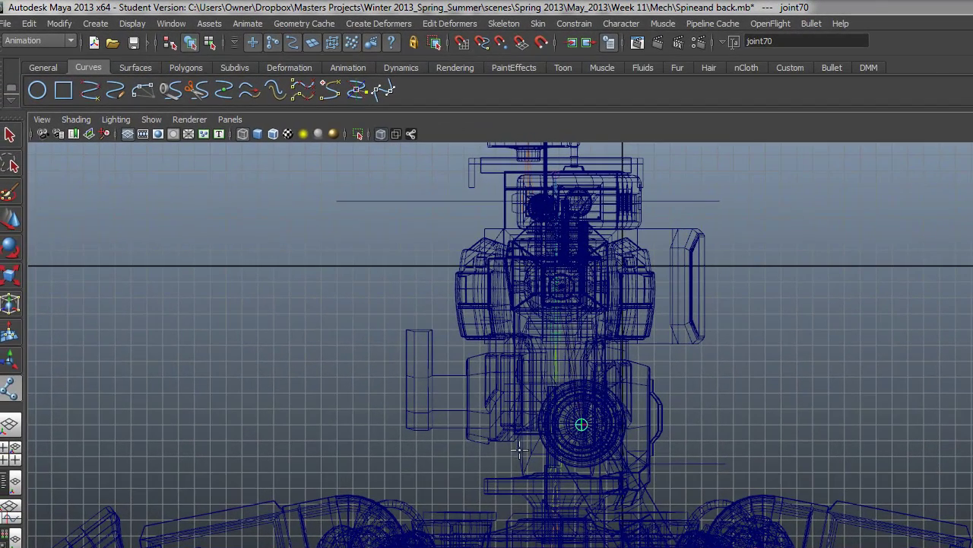
{"action": "middle_click_drag", "start_coordinate": [520, 450], "coordinate": [417, 308], "text": "alt"}
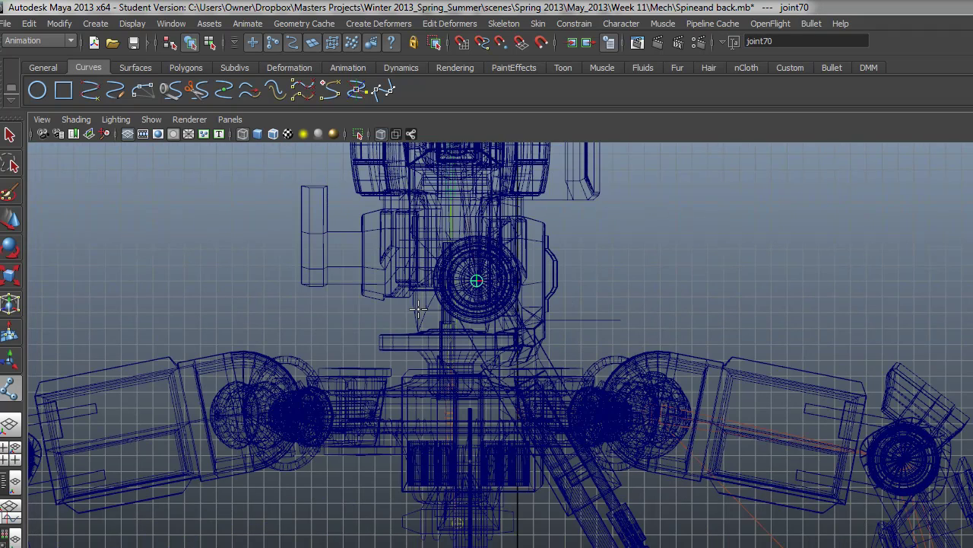
{"action": "left_click", "coordinate": [593, 497]}
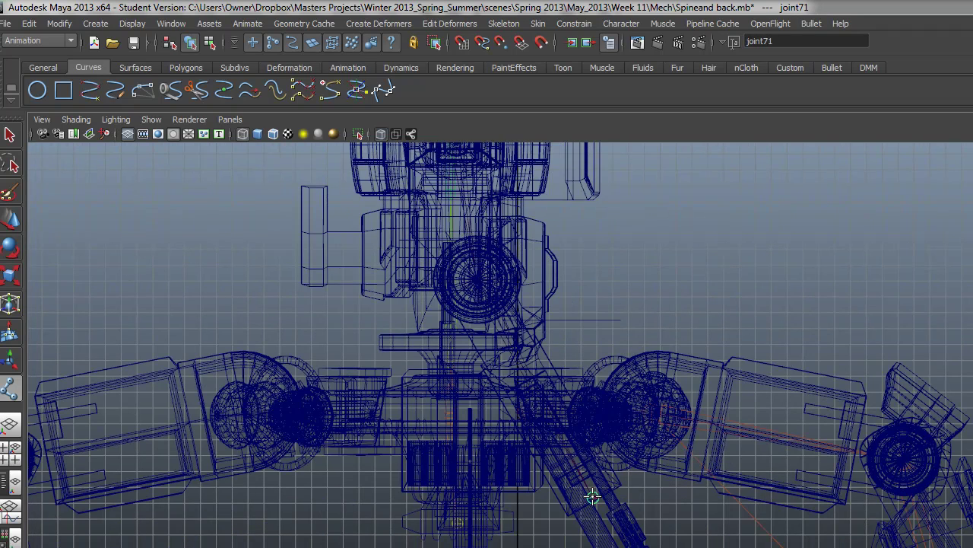
{"action": "key", "text": "Return"}
Orbit around the robot in perspective to inspect the joint69–joint71 chain.
{"action": "key", "text": "space"}
{"action": "key", "text": "space"}
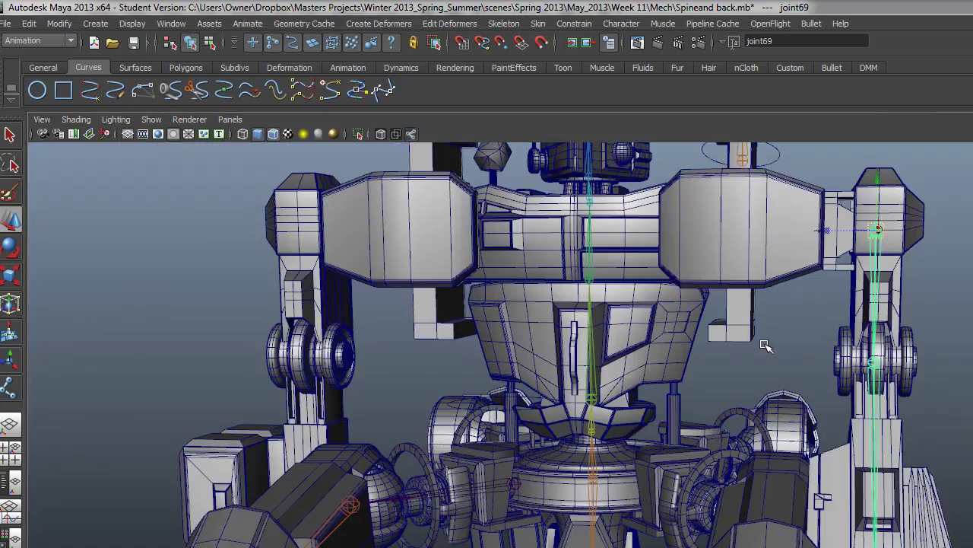
{"action": "left_click_drag", "start_coordinate": [765, 346], "coordinate": [821, 349], "text": "alt"}
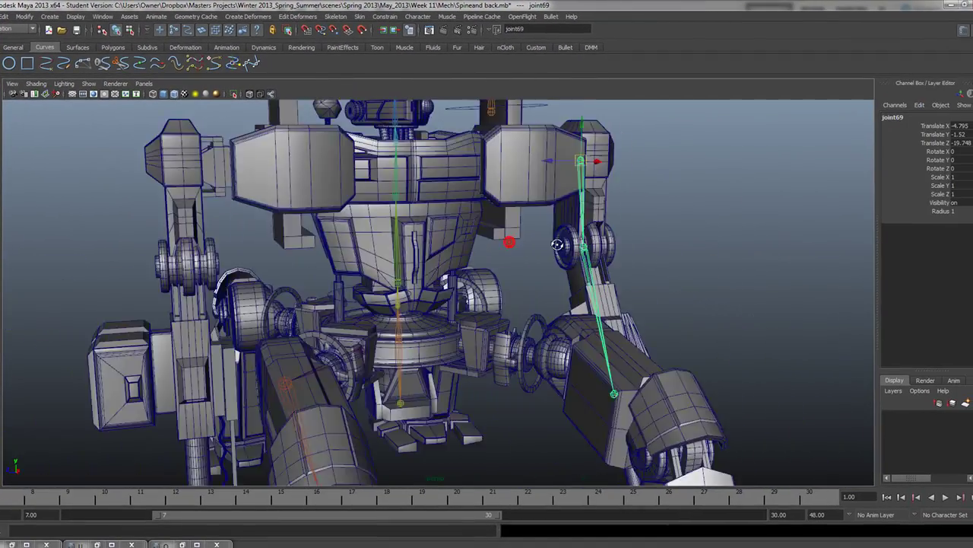
{"action": "left_click_drag", "start_coordinate": [557, 244], "coordinate": [457, 246], "text": "alt"}
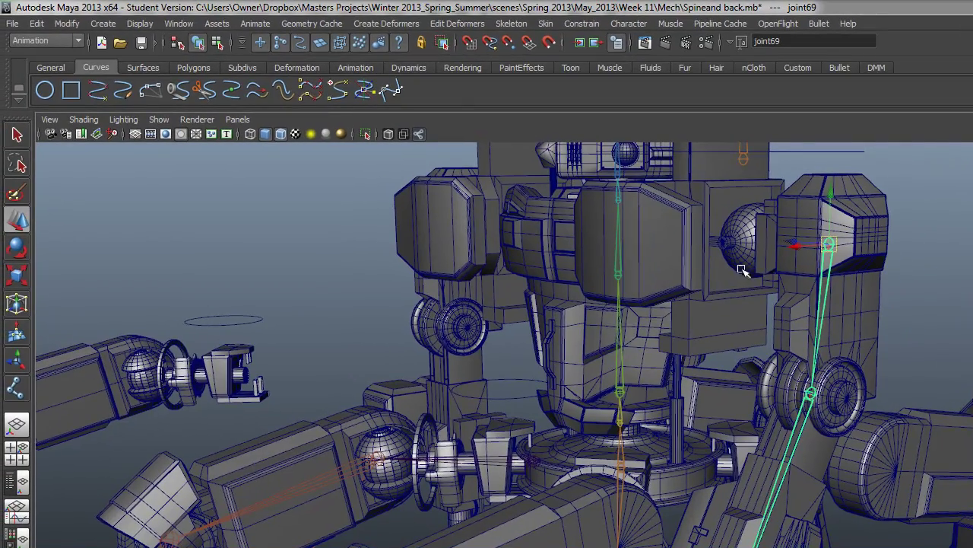
{"action": "scroll", "coordinate": [772, 260], "scroll_direction": "down", "scroll_amount": 3}
{"action": "scroll", "coordinate": [698, 245], "scroll_direction": "up", "scroll_amount": 3}
{"action": "scroll", "coordinate": [700, 251], "scroll_direction": "up", "scroll_amount": 3}
{"action": "left_click_drag", "start_coordinate": [825, 299], "coordinate": [823, 299], "text": "alt"}
{"action": "middle_click_drag", "start_coordinate": [813, 374], "coordinate": [771, 359], "text": "alt"}
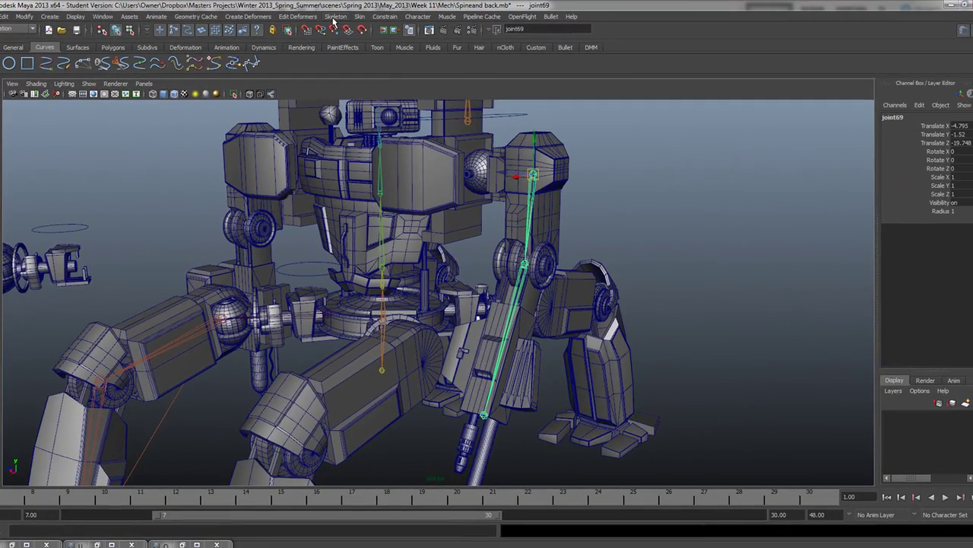
Create ikHandle2 with the ikSCsolver from joint69 to the arm's end joint.
{"action": "left_click", "coordinate": [335, 16]}
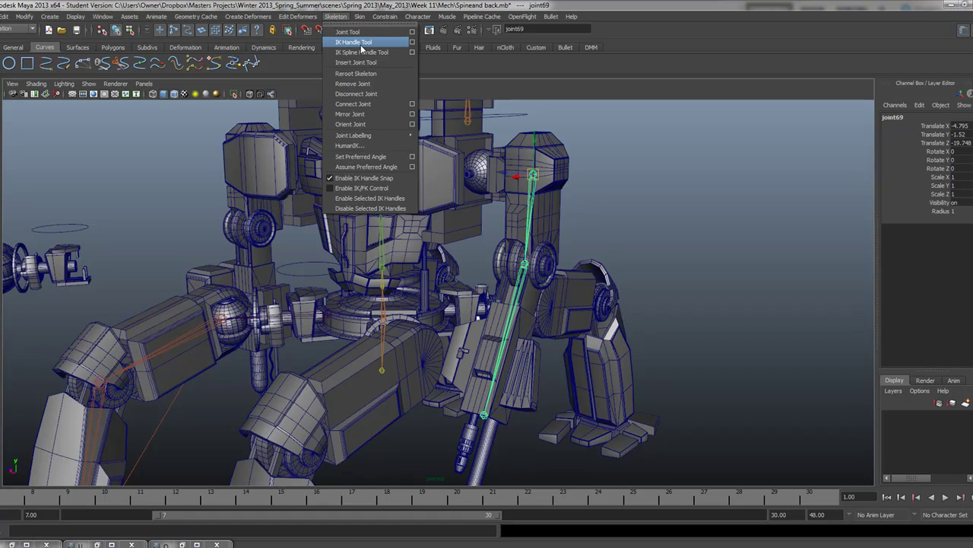
{"action": "left_click", "coordinate": [360, 42]}
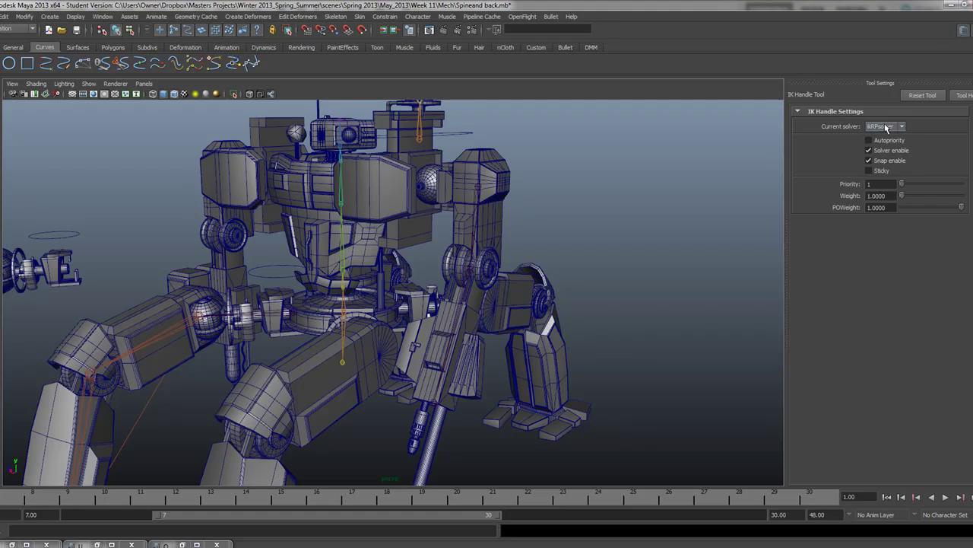
{"action": "left_click", "coordinate": [886, 127]}
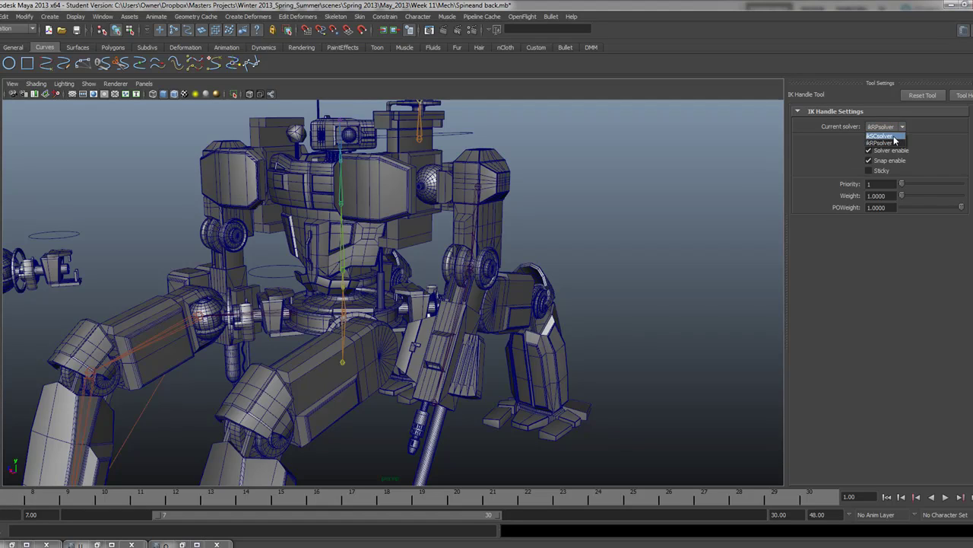
{"action": "left_click", "coordinate": [884, 137]}
{"action": "left_click", "coordinate": [478, 185]}
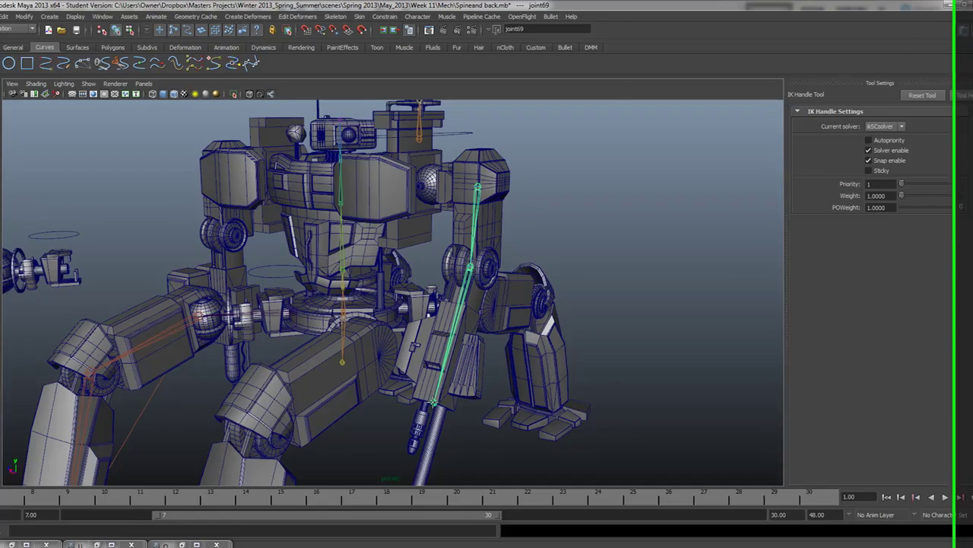
{"action": "left_click", "coordinate": [433, 401]}
{"action": "key", "text": "w"}
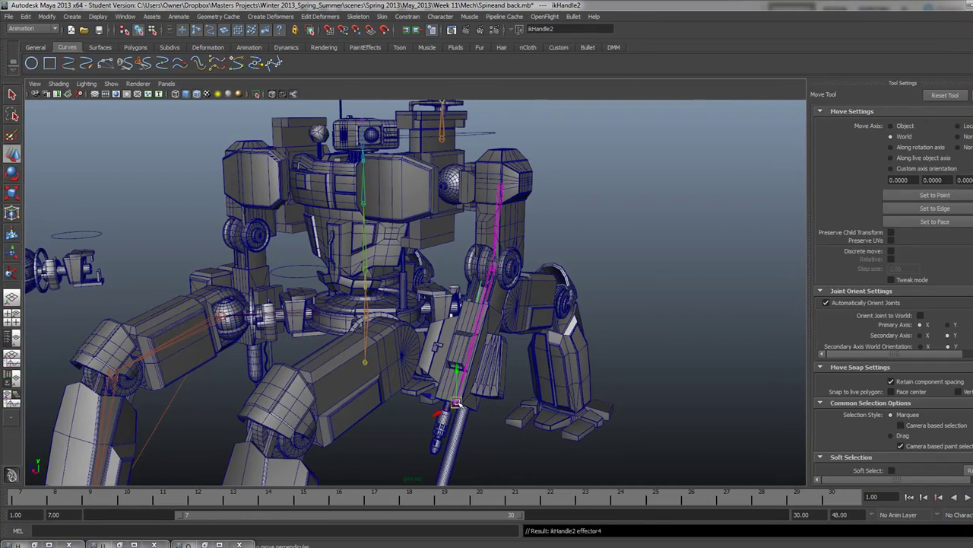
{"action": "scroll", "coordinate": [462, 378], "scroll_direction": "up", "scroll_amount": 5}
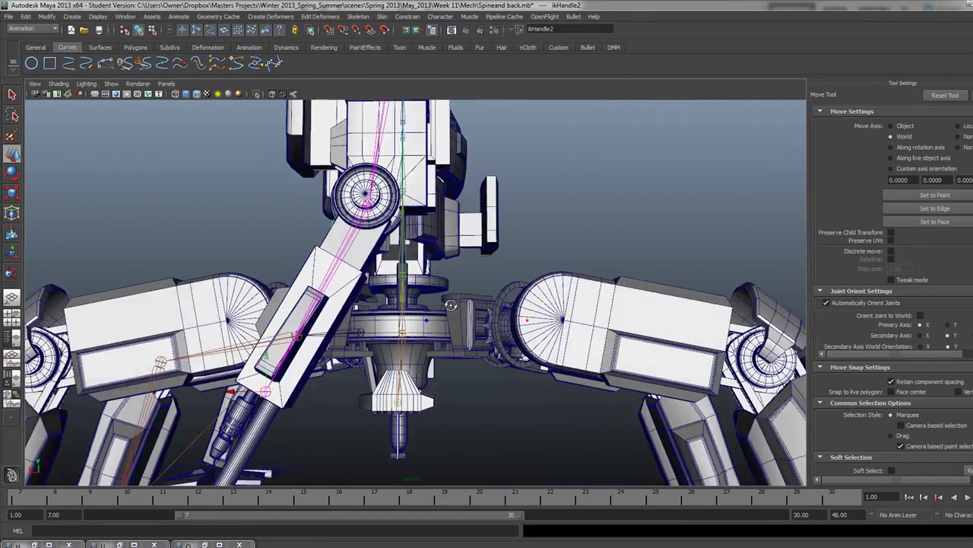
Parent shoulder discs MechLeftArm4, 5, 1, 6 and cylinder MechLeftArm7 under joint70.
{"action": "scroll", "coordinate": [471, 289], "scroll_direction": "down", "scroll_amount": 3}
{"action": "scroll", "coordinate": [528, 285], "scroll_direction": "up", "scroll_amount": 4}
{"action": "scroll", "coordinate": [527, 284], "scroll_direction": "down", "scroll_amount": 3}
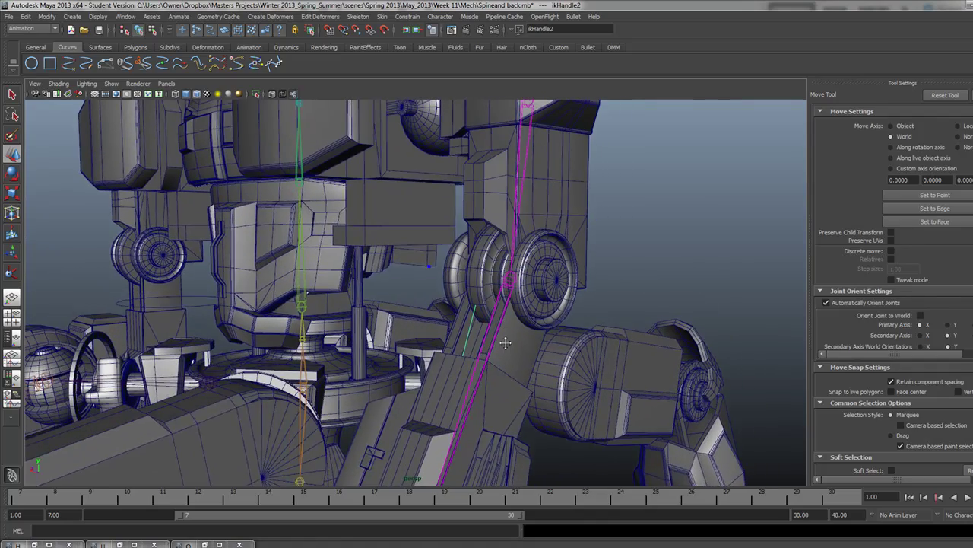
{"action": "left_click", "coordinate": [13, 94]}
{"action": "left_click_drag", "start_coordinate": [532, 290], "coordinate": [561, 286], "text": "alt"}
{"action": "scroll", "coordinate": [578, 289], "scroll_direction": "up", "scroll_amount": 3}
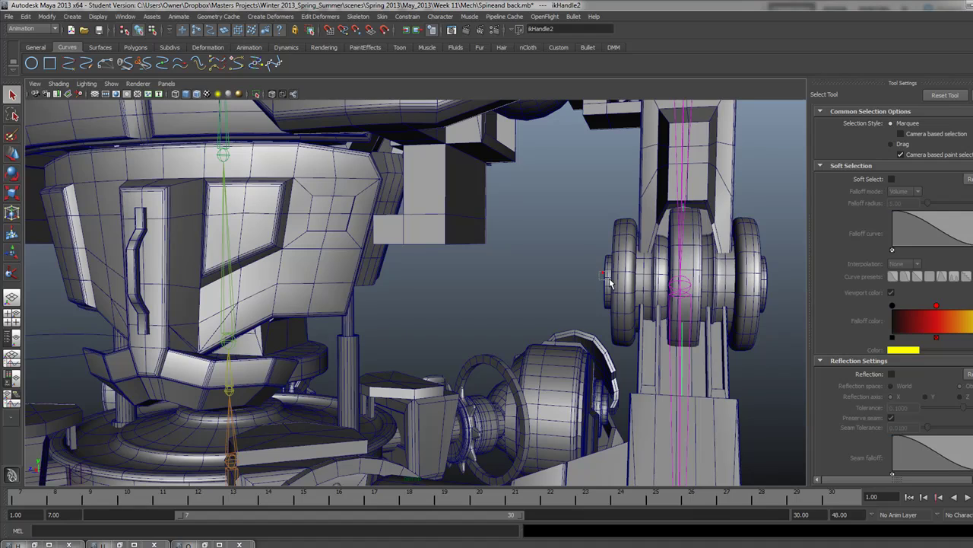
{"action": "left_click", "coordinate": [606, 281]}
{"action": "left_click", "coordinate": [614, 238]}
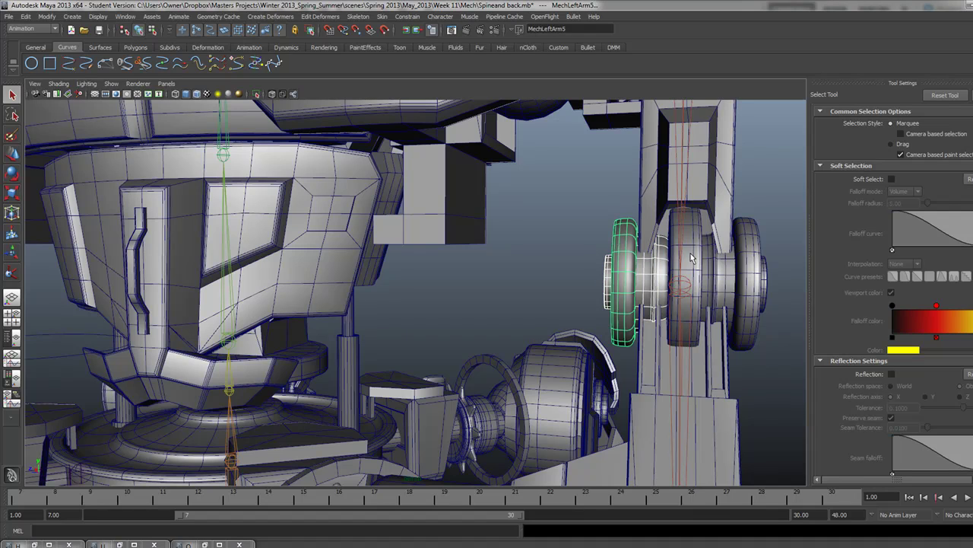
{"action": "left_click", "coordinate": [698, 233]}
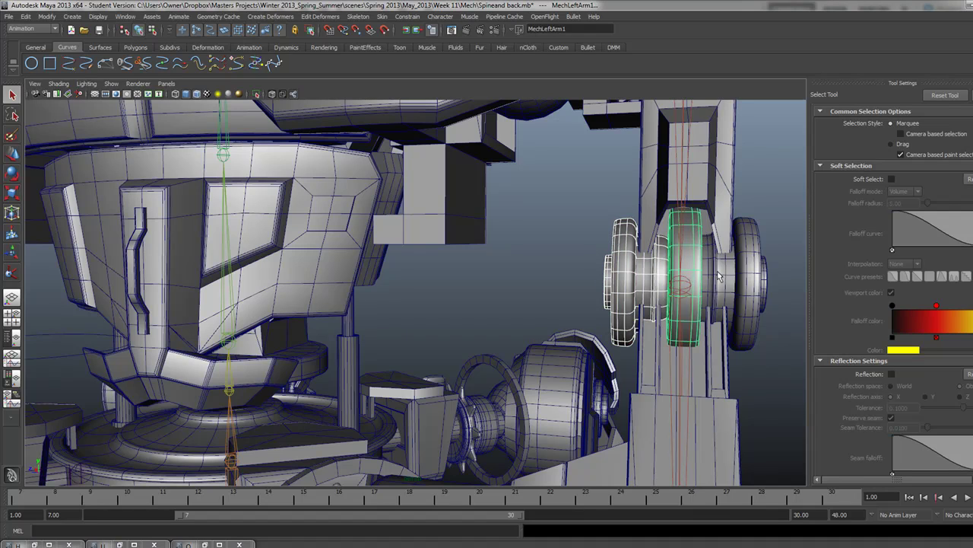
{"action": "left_click", "coordinate": [724, 277]}
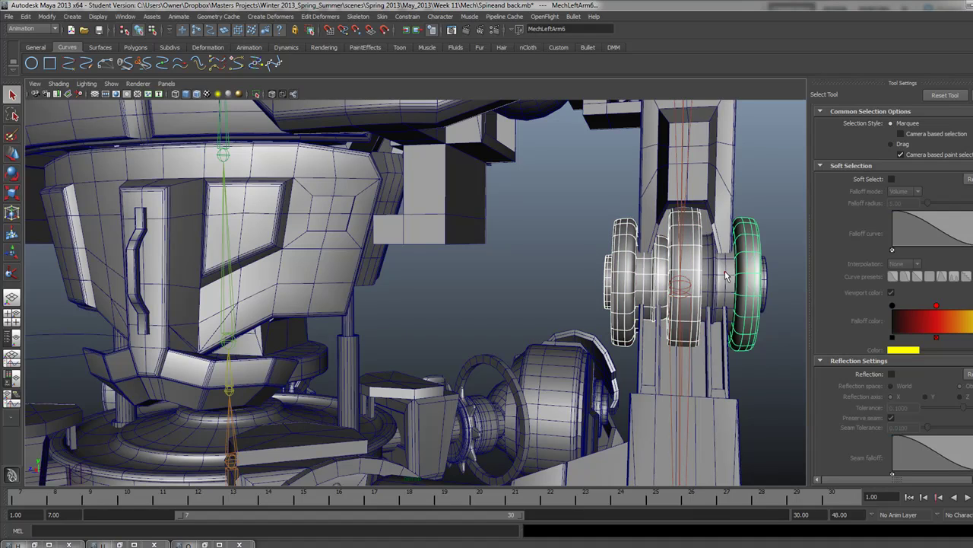
{"action": "left_click", "coordinate": [762, 286]}
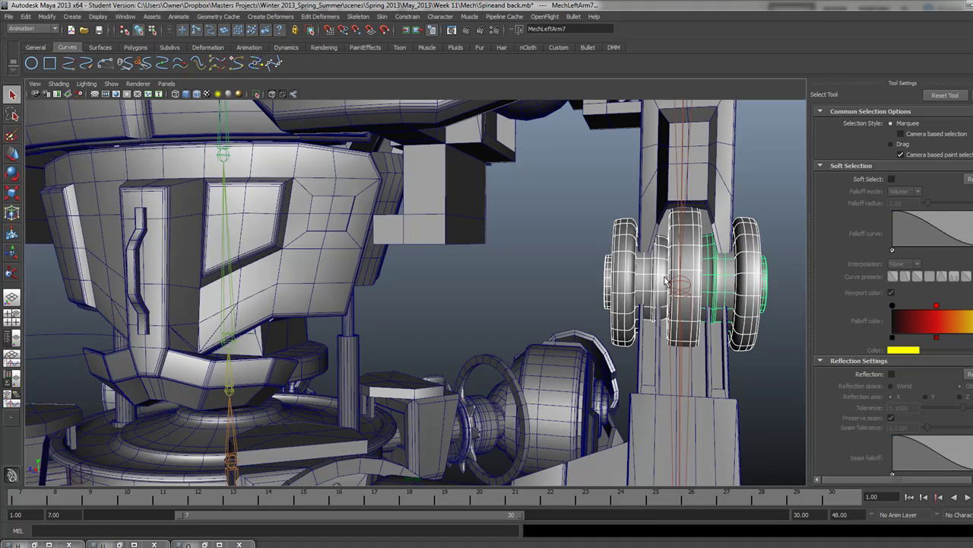
{"action": "left_click", "coordinate": [688, 289]}
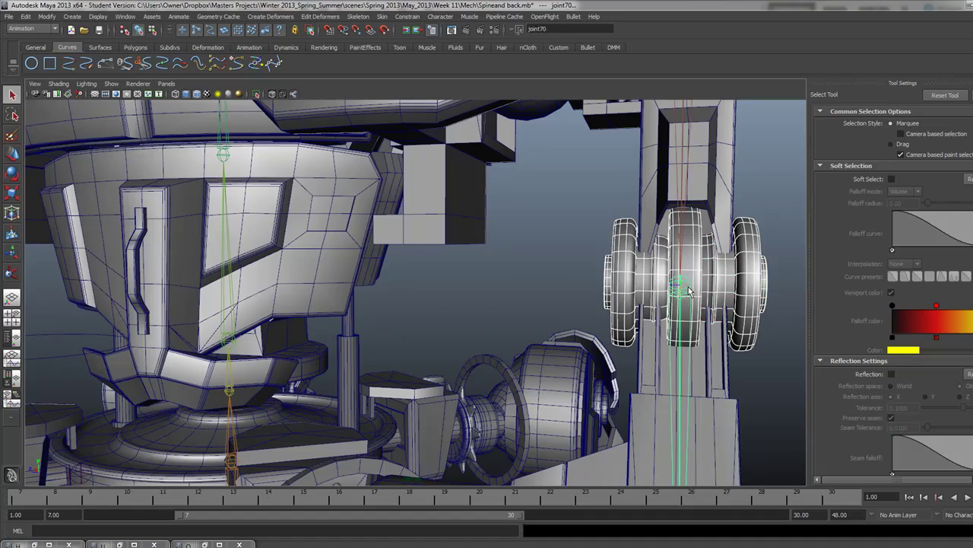
Parent the upper arm block MechLeftArm10 under joint69.
{"action": "left_click_drag", "start_coordinate": [687, 292], "coordinate": [380, 248], "text": "alt"}
{"action": "scroll", "coordinate": [371, 243], "scroll_direction": "down", "scroll_amount": 4}
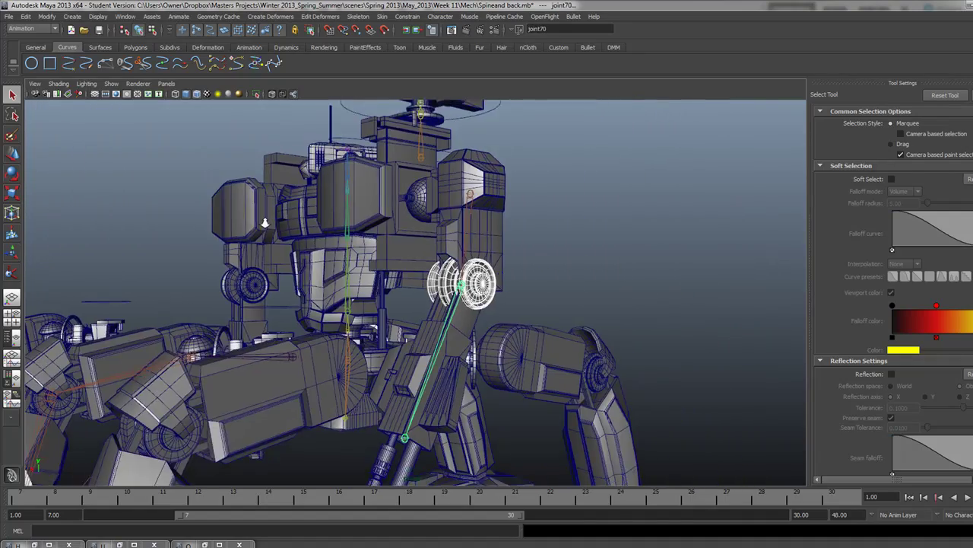
{"action": "scroll", "coordinate": [380, 248], "scroll_direction": "up", "scroll_amount": 2}
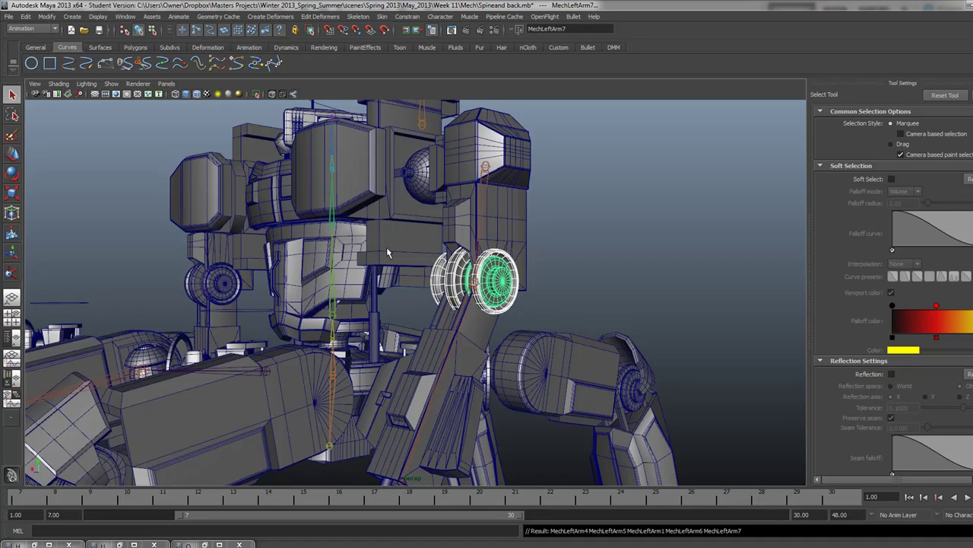
{"action": "left_click", "coordinate": [511, 222]}
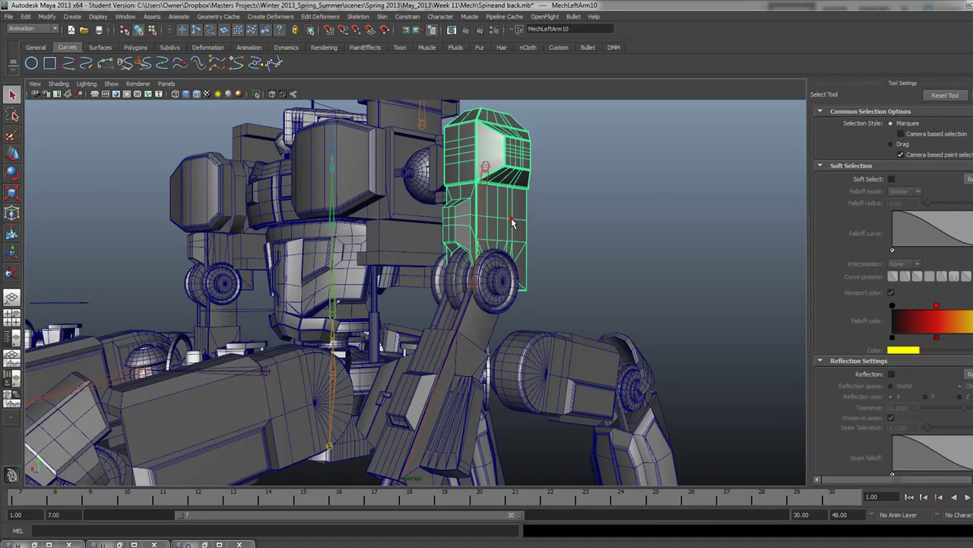
{"action": "left_click", "coordinate": [486, 168]}
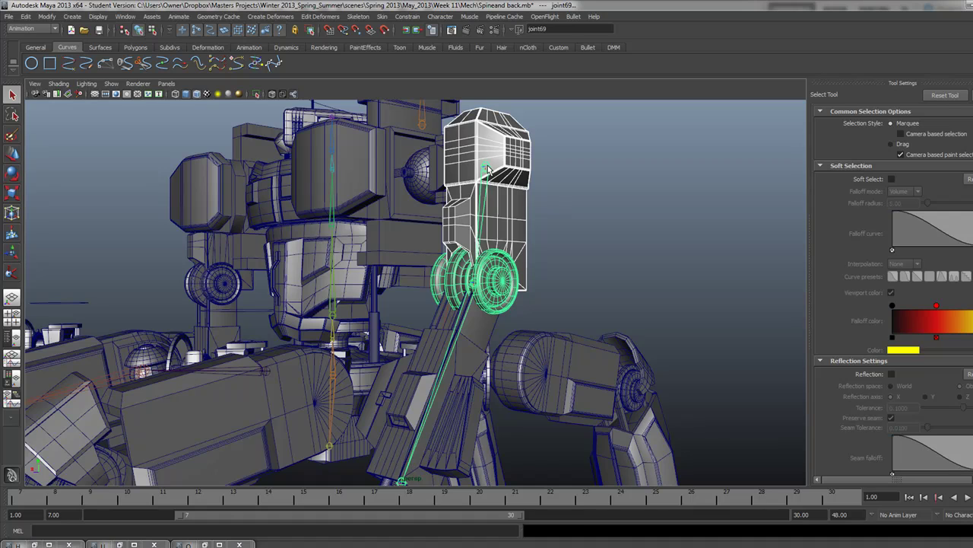
{"action": "left_click", "coordinate": [487, 169]}
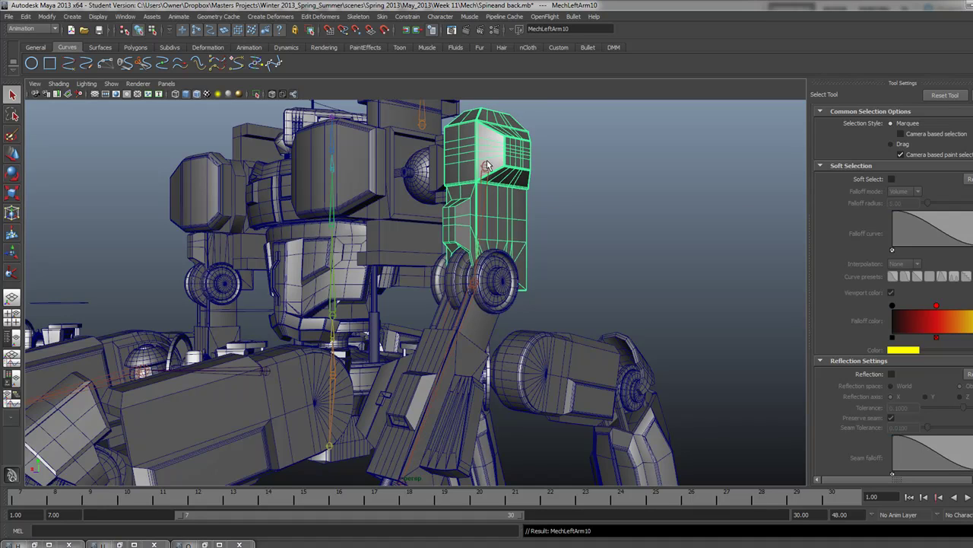
Parent the forearm pieces, including MechLeftArm2 and the small piston, under joint70.
{"action": "mouse_move", "coordinate": [477, 294]}
{"action": "left_mouse_down", "text": "alt"}
{"action": "mouse_move", "coordinate": [448, 299]}
{"action": "mouse_move", "coordinate": [569, 299]}
{"action": "mouse_move", "coordinate": [530, 320]}
{"action": "mouse_move", "coordinate": [555, 359]}
{"action": "left_mouse_up", "text": "alt"}
{"action": "left_click", "coordinate": [465, 293]}
{"action": "left_click_drag", "start_coordinate": [542, 313], "coordinate": [457, 194], "text": "alt"}
{"action": "left_click", "coordinate": [417, 283], "text": "shift"}
{"action": "left_click_drag", "start_coordinate": [417, 282], "coordinate": [430, 268], "text": "alt"}
{"action": "left_click_drag", "start_coordinate": [449, 202], "coordinate": [417, 257], "text": "alt"}
{"action": "left_click", "coordinate": [397, 208]}
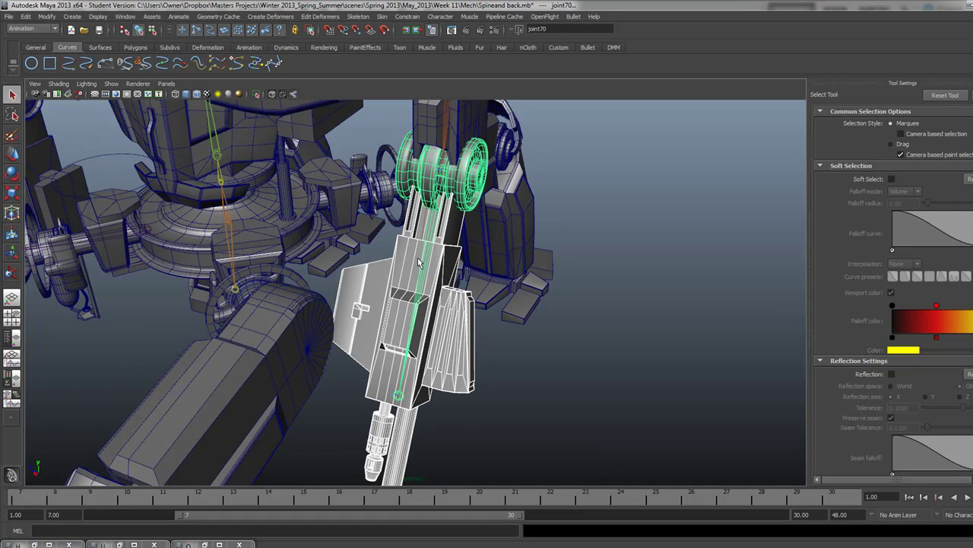
{"action": "left_click", "coordinate": [417, 257]}
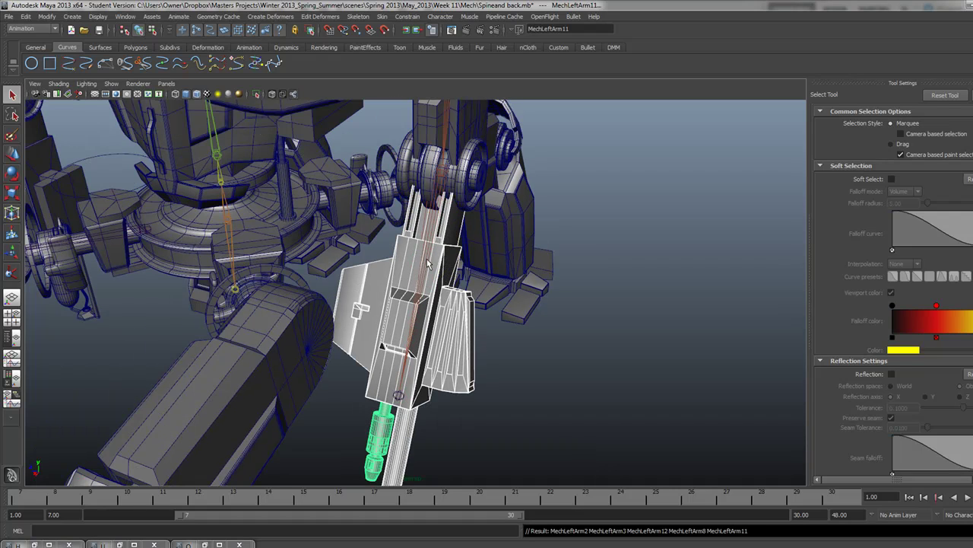
{"action": "left_click_drag", "start_coordinate": [428, 263], "coordinate": [370, 347], "text": "alt"}
Select ikHandle2 and move it to swing the gun arm into a new pose.
{"action": "left_click", "coordinate": [357, 337]}
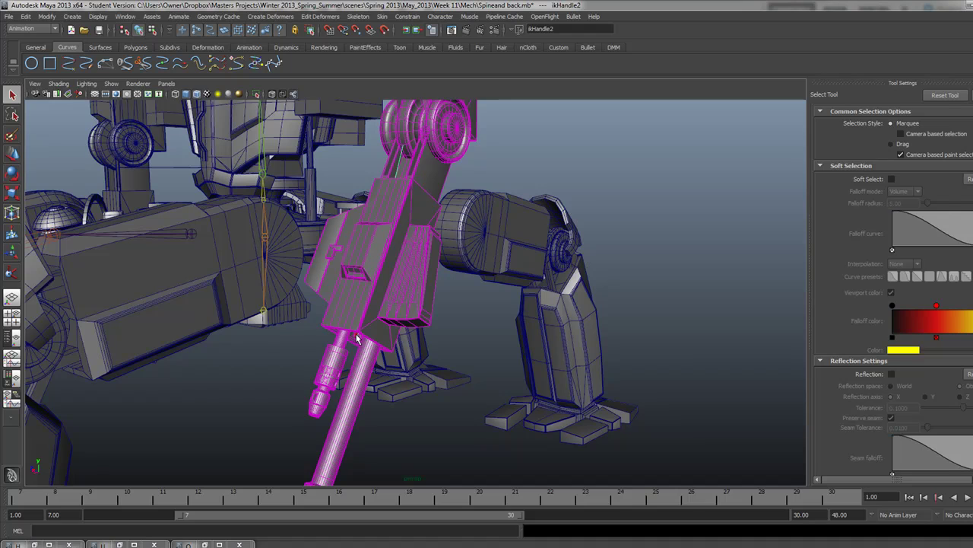
{"action": "left_click", "coordinate": [12, 154]}
{"action": "left_click_drag", "start_coordinate": [334, 251], "coordinate": [371, 237], "text": "alt"}
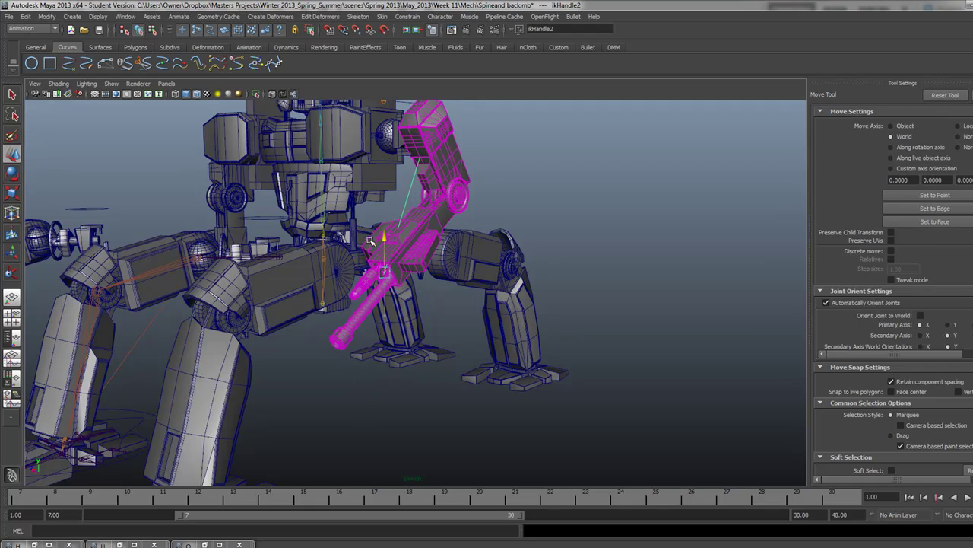
{"action": "left_click_drag", "start_coordinate": [362, 270], "coordinate": [411, 315], "text": "alt"}
{"action": "left_click", "coordinate": [470, 205]}
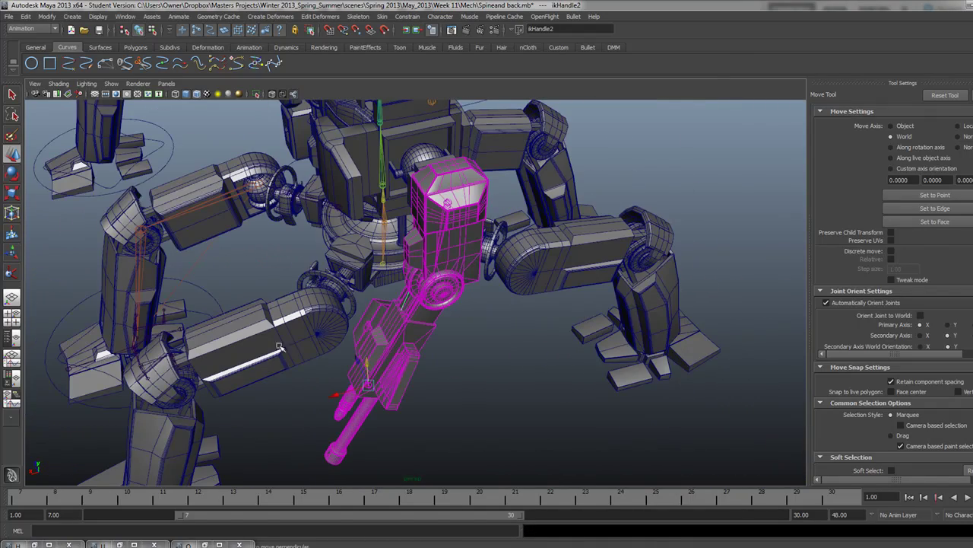
Orbit around the mech to check the arm, then select the barrel MechLeftArm11.
{"action": "left_click_drag", "start_coordinate": [461, 423], "coordinate": [476, 367], "text": "alt"}
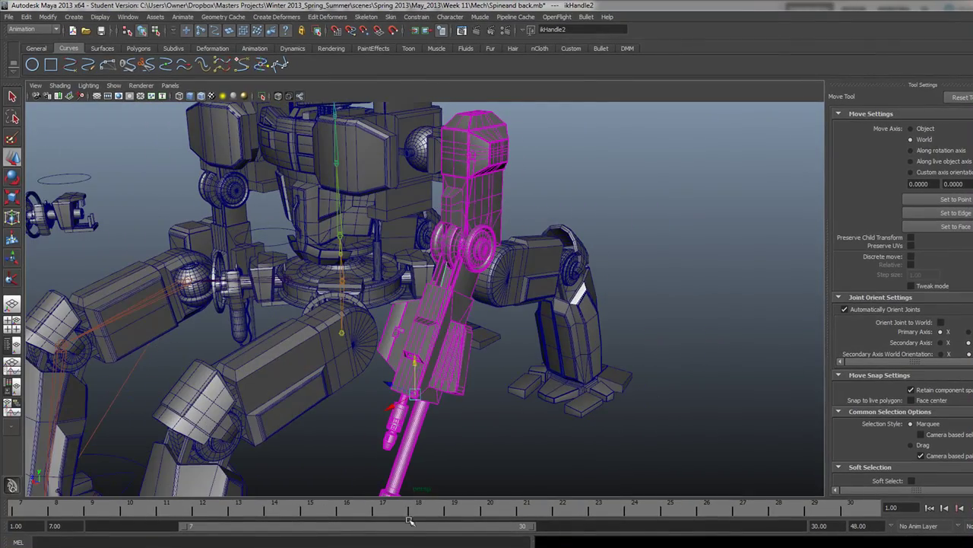
{"action": "left_click_drag", "start_coordinate": [408, 387], "coordinate": [412, 289], "text": "alt"}
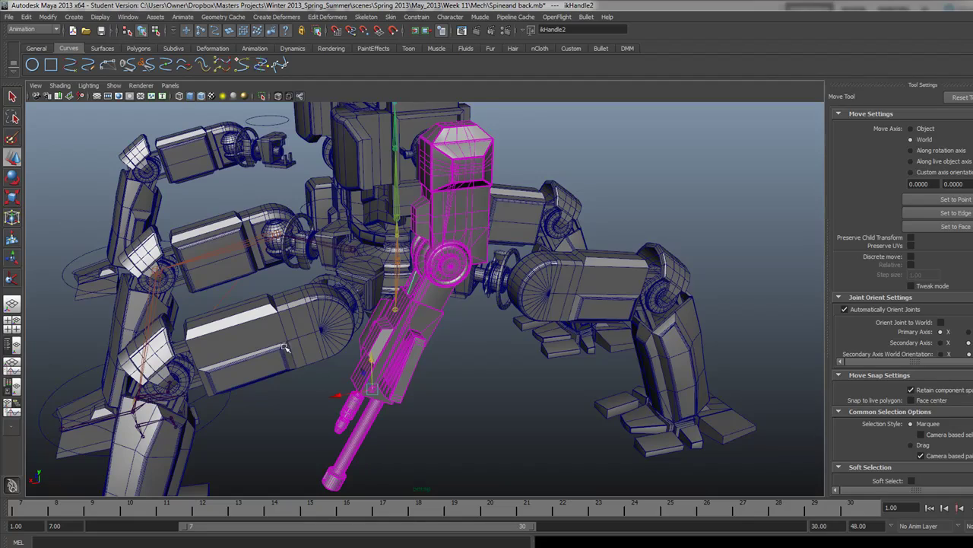
{"action": "left_click_drag", "start_coordinate": [296, 346], "coordinate": [324, 320], "text": "alt"}
{"action": "left_click_drag", "start_coordinate": [313, 430], "coordinate": [416, 419], "text": "alt"}
{"action": "right_click_drag", "start_coordinate": [416, 419], "coordinate": [395, 328], "text": "alt"}
{"action": "left_click", "coordinate": [383, 324]}
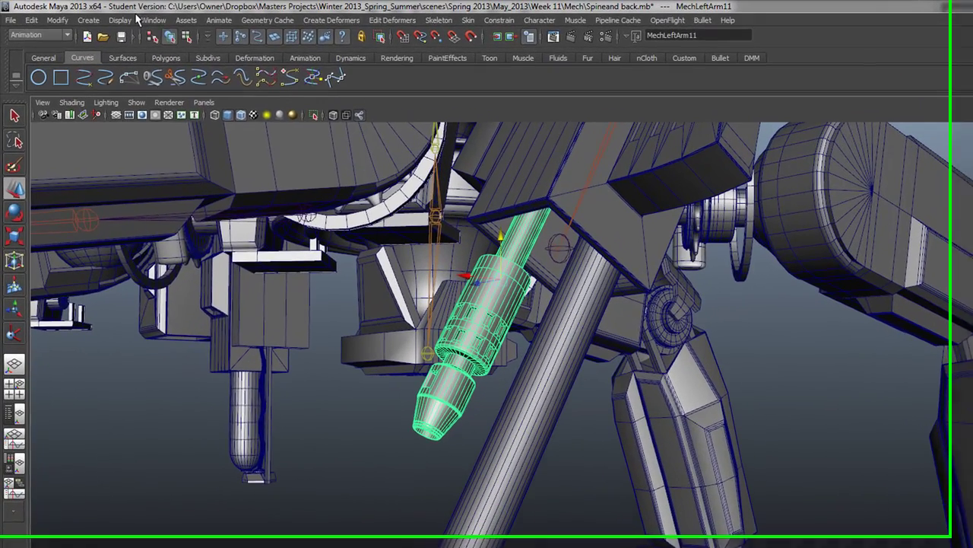
Open the Hypershade from Window > Rendering Editors and narrow it beside the viewport.
{"action": "left_click", "coordinate": [128, 17]}
{"action": "mouse_move", "coordinate": [151, 34]}
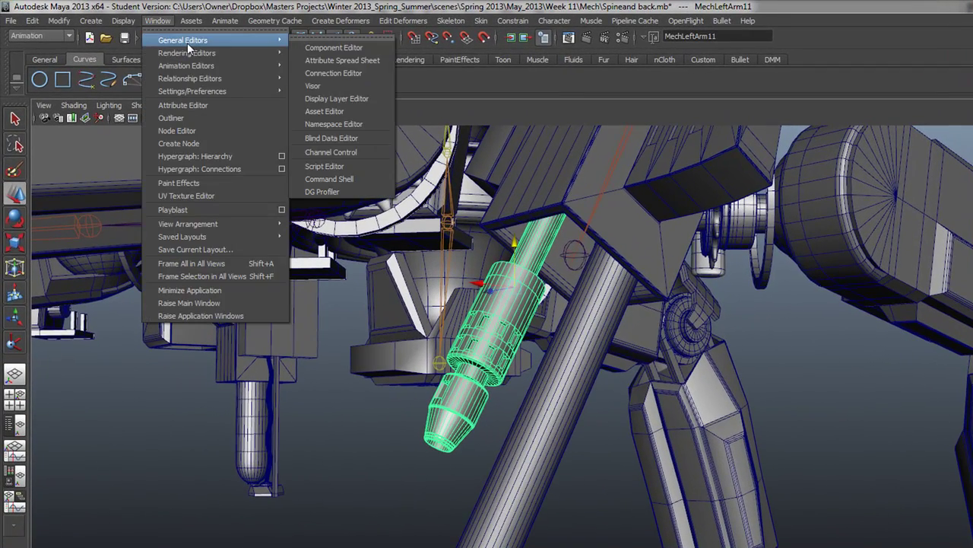
{"action": "mouse_move", "coordinate": [189, 55]}
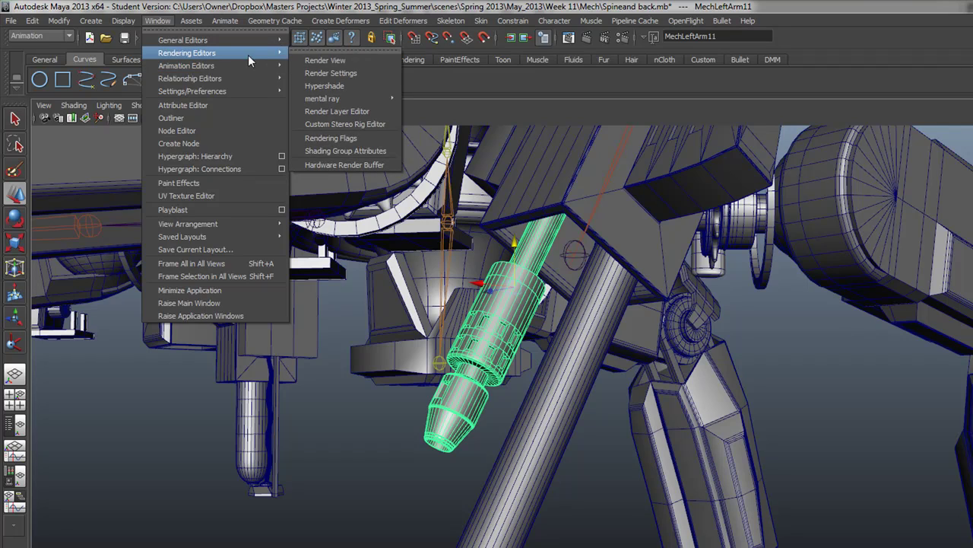
{"action": "left_click", "coordinate": [325, 86]}
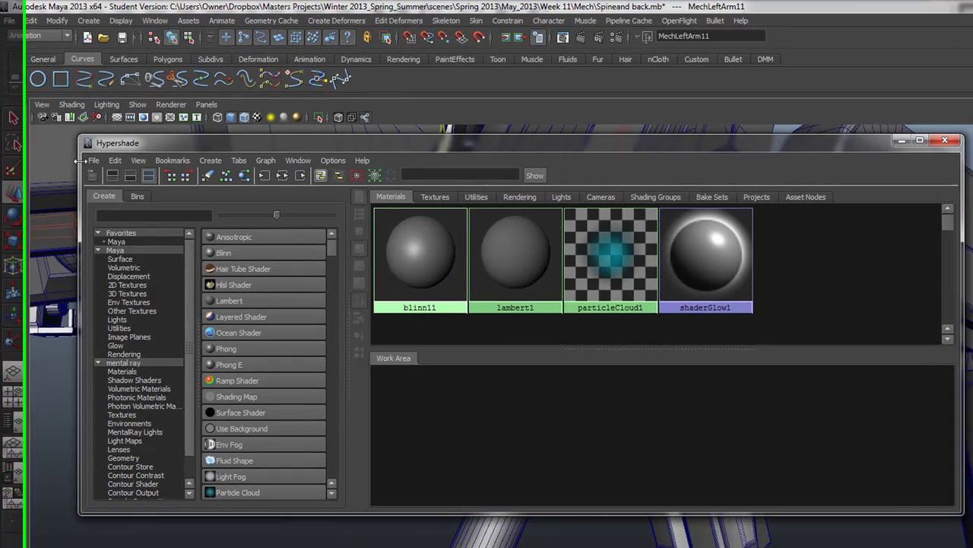
{"action": "left_click_drag", "start_coordinate": [81, 164], "coordinate": [424, 191]}
{"action": "left_click_drag", "start_coordinate": [320, 150], "coordinate": [317, 149]}
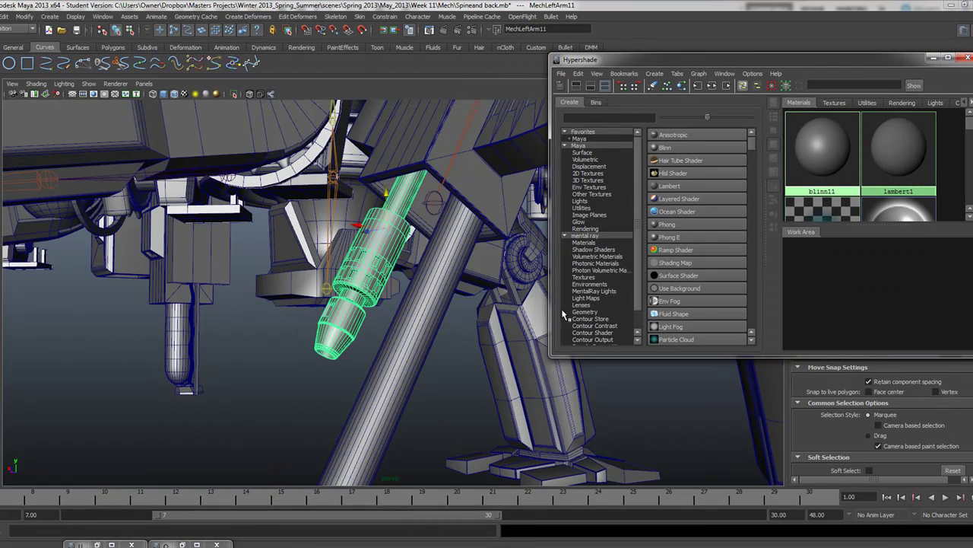
{"action": "left_click_drag", "start_coordinate": [439, 259], "coordinate": [418, 305], "text": "alt"}
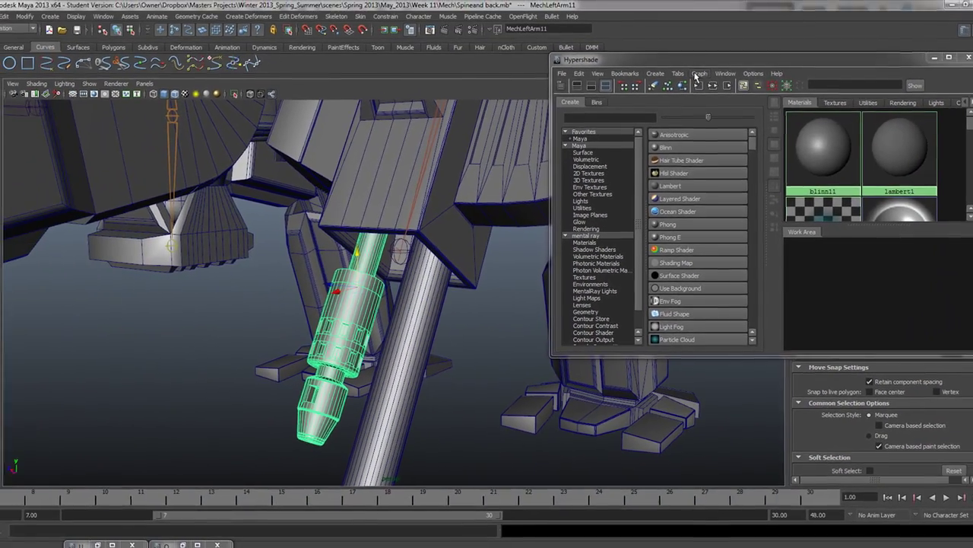
Look through the Hypershade graph commands and adjust its panes without creating anything.
{"action": "left_click", "coordinate": [698, 74]}
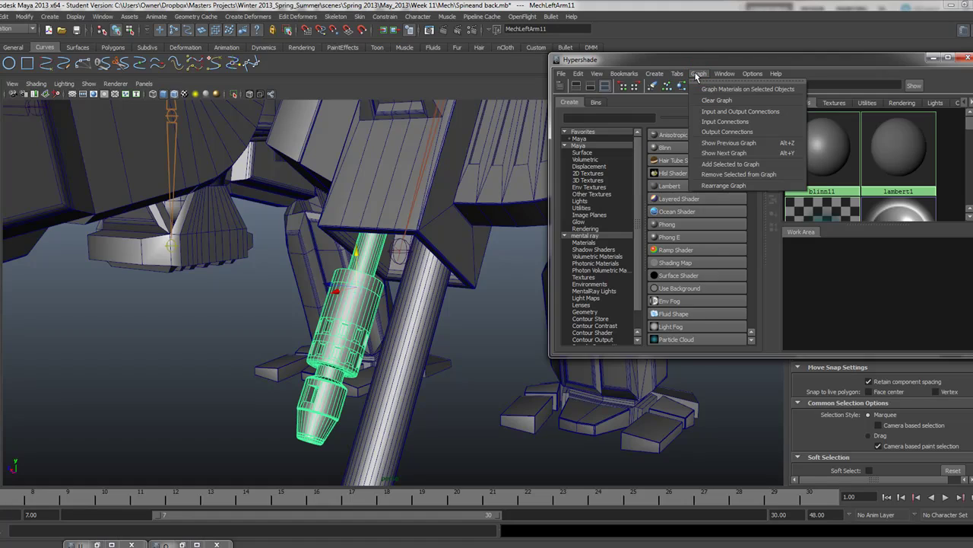
{"action": "mouse_move", "coordinate": [659, 76]}
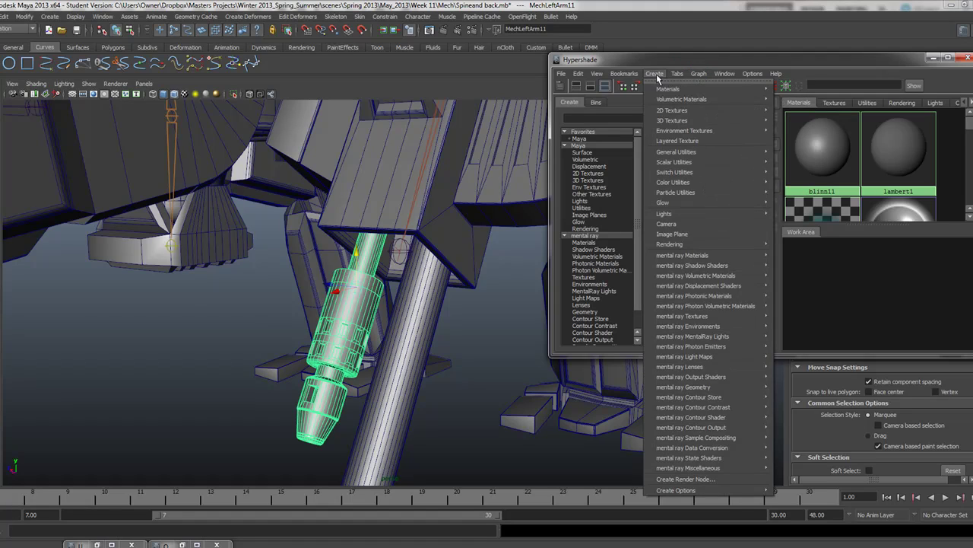
{"action": "mouse_move", "coordinate": [668, 155]}
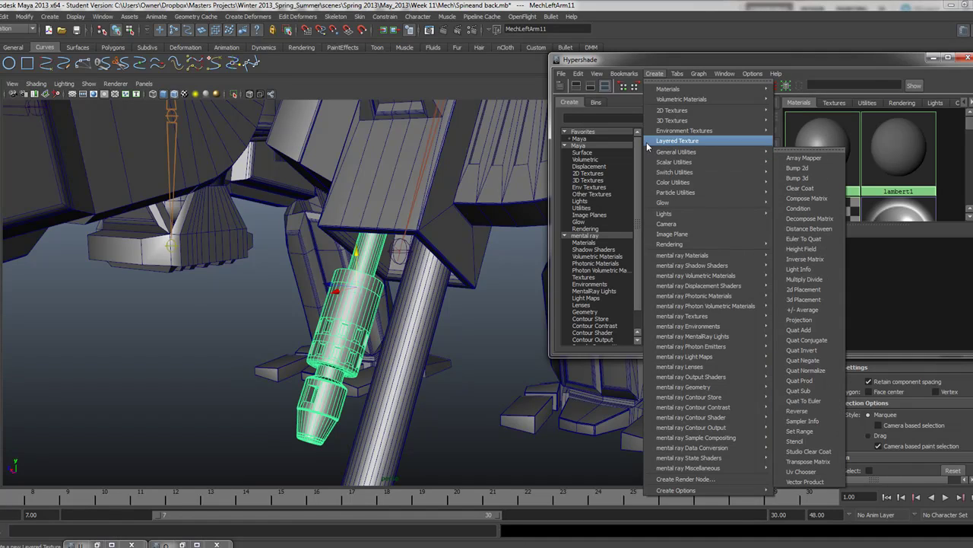
{"action": "left_click", "coordinate": [637, 155]}
{"action": "left_click_drag", "start_coordinate": [752, 143], "coordinate": [750, 152]}
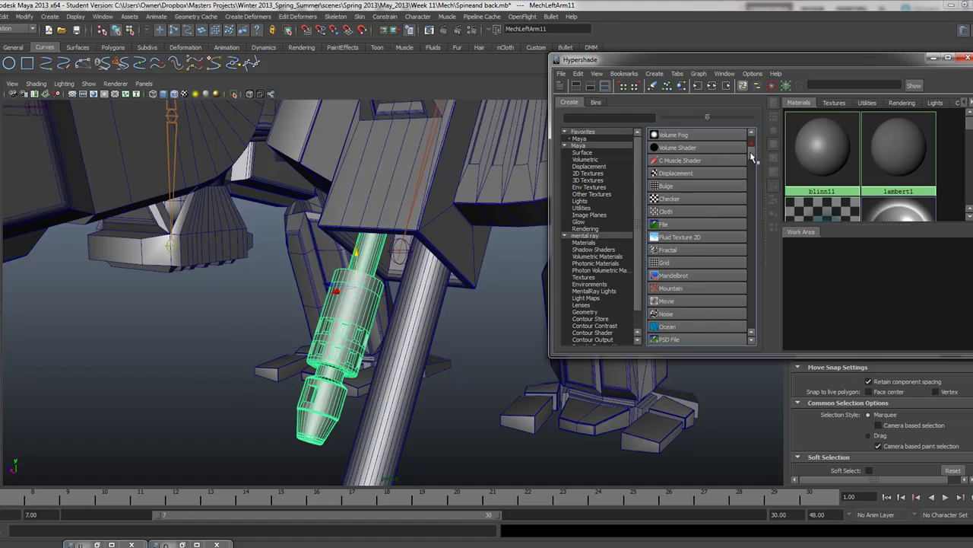
{"action": "scroll", "coordinate": [752, 157], "scroll_direction": "down", "scroll_amount": 1}
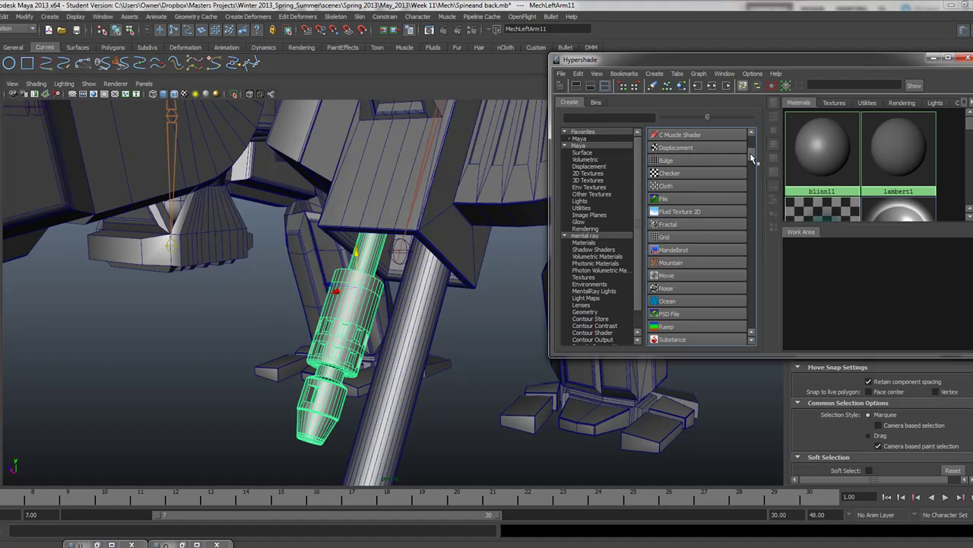
{"action": "left_click_drag", "start_coordinate": [752, 157], "coordinate": [753, 161]}
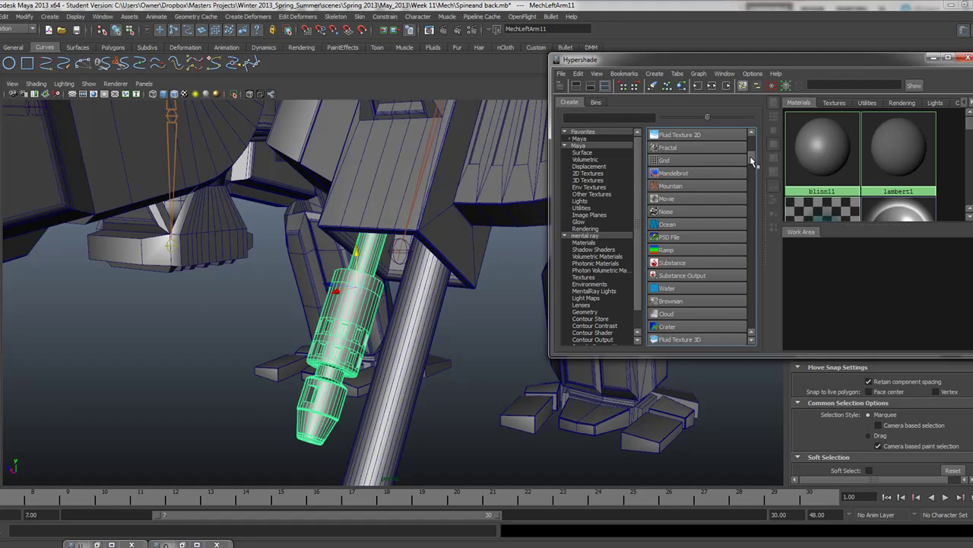
{"action": "mouse_move", "coordinate": [753, 162]}
{"action": "left_mouse_down"}
{"action": "mouse_move", "coordinate": [749, 154]}
{"action": "mouse_move", "coordinate": [747, 166]}
{"action": "left_mouse_up"}
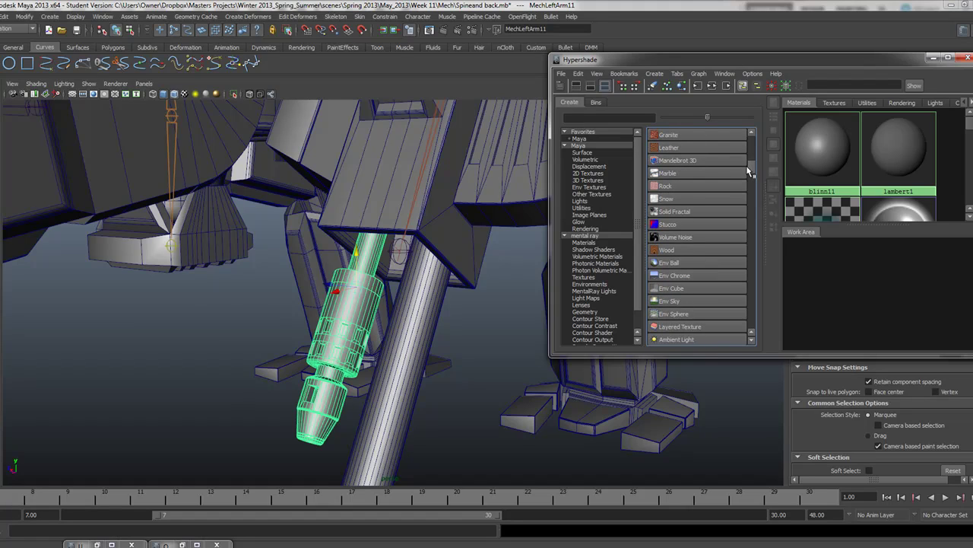
Enlarge the Hypershade and its node list pane, then list the 2D Texture nodes.
{"action": "left_click_drag", "start_coordinate": [547, 174], "coordinate": [460, 182]}
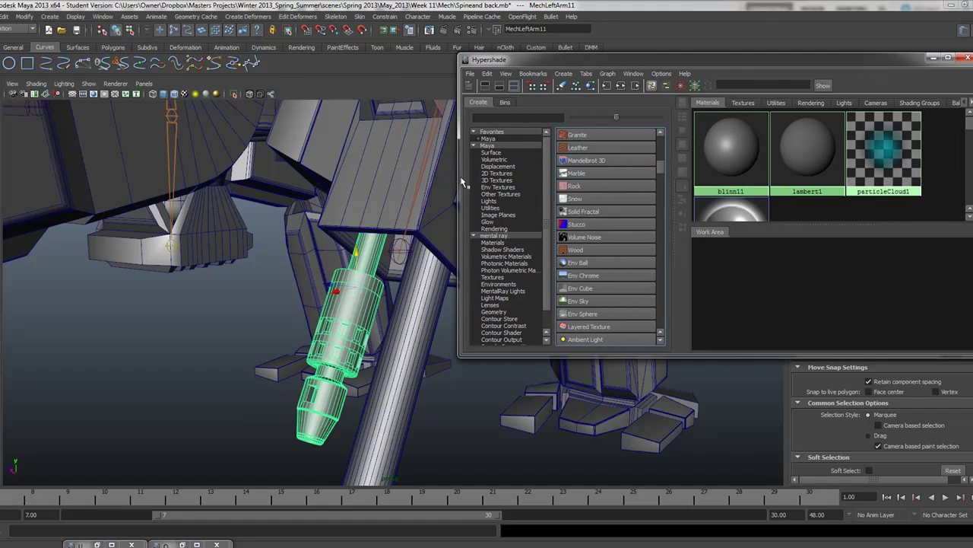
{"action": "left_click", "coordinate": [661, 135]}
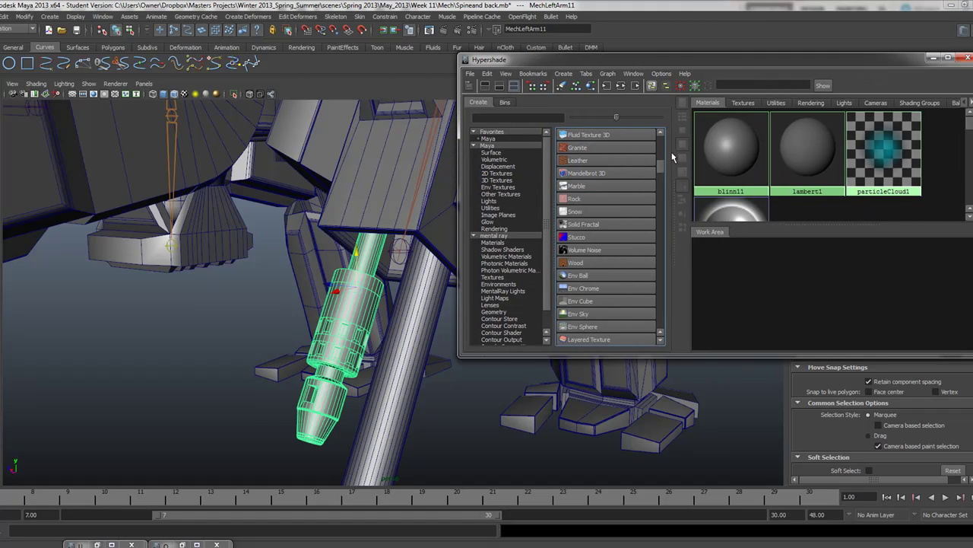
{"action": "scroll", "coordinate": [658, 157], "scroll_direction": "up", "scroll_amount": 5}
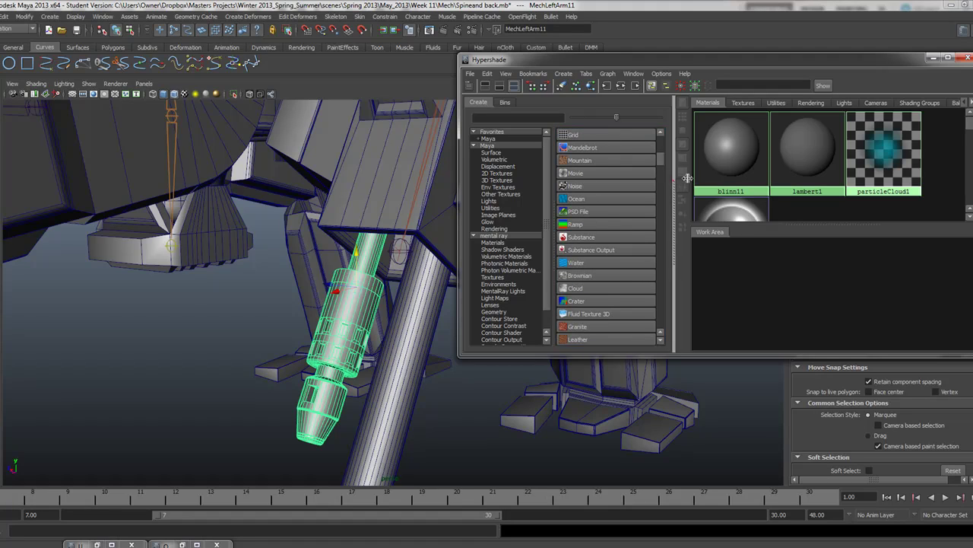
{"action": "left_click_drag", "start_coordinate": [671, 185], "coordinate": [835, 184]}
{"action": "left_click_drag", "start_coordinate": [614, 354], "coordinate": [615, 441]}
{"action": "left_click_drag", "start_coordinate": [552, 230], "coordinate": [528, 235]}
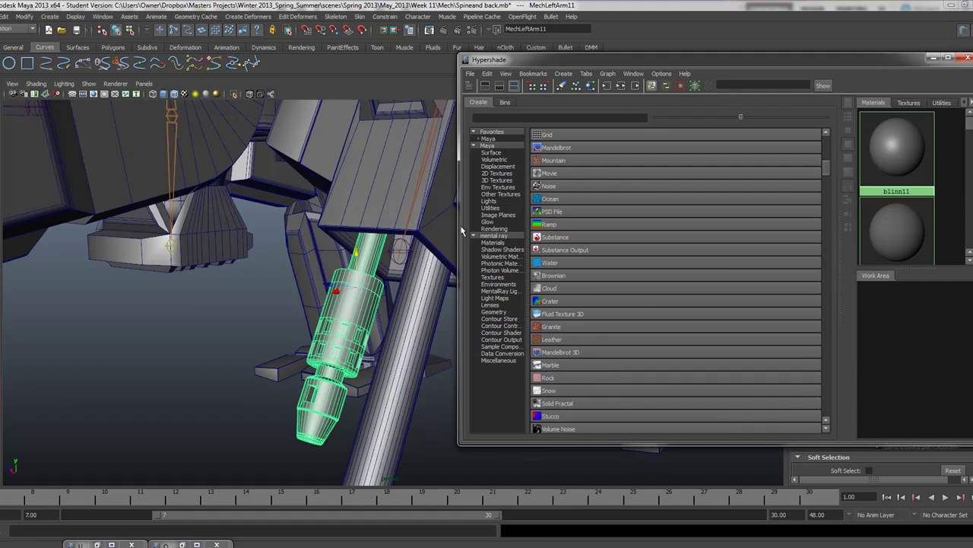
{"action": "left_click_drag", "start_coordinate": [462, 231], "coordinate": [405, 231]}
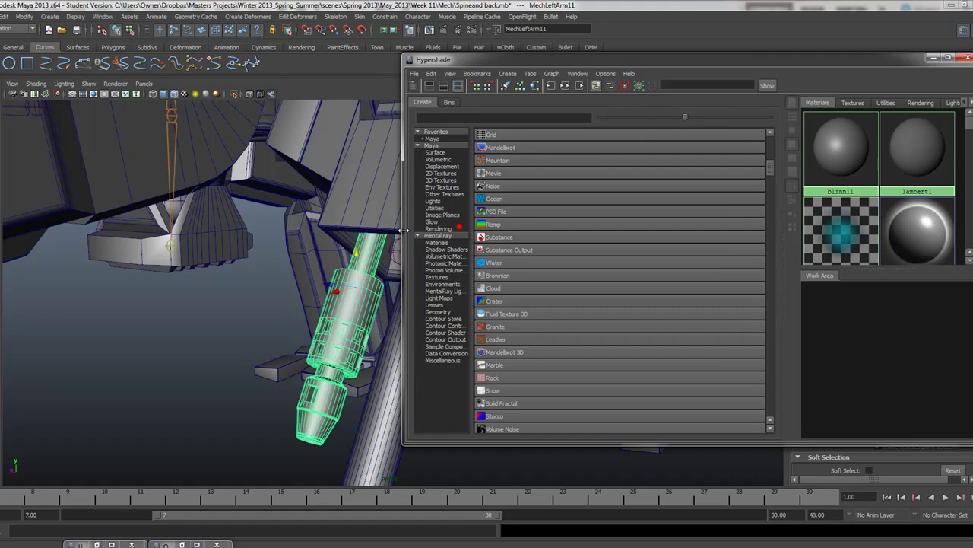
{"action": "left_click", "coordinate": [438, 174]}
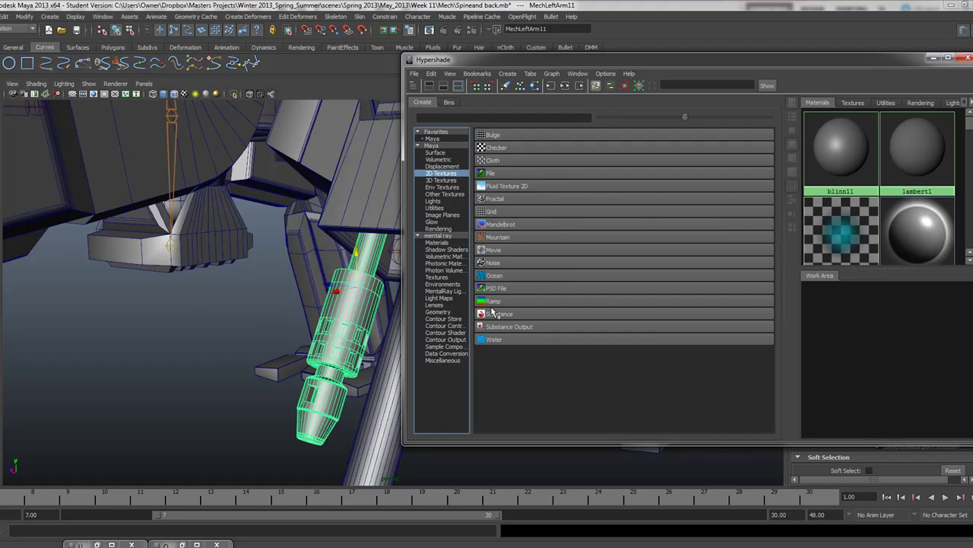
Create a Fractal texture (fractal2) and select the MechLeftArm11 barrel mesh.
{"action": "left_click", "coordinate": [493, 200]}
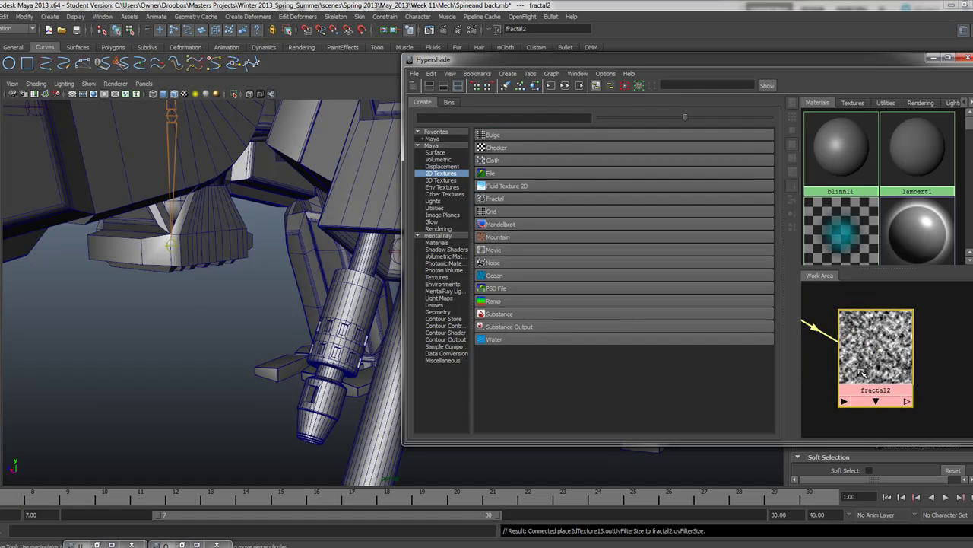
{"action": "key", "text": "a"}
{"action": "left_click_drag", "start_coordinate": [791, 265], "coordinate": [584, 257]}
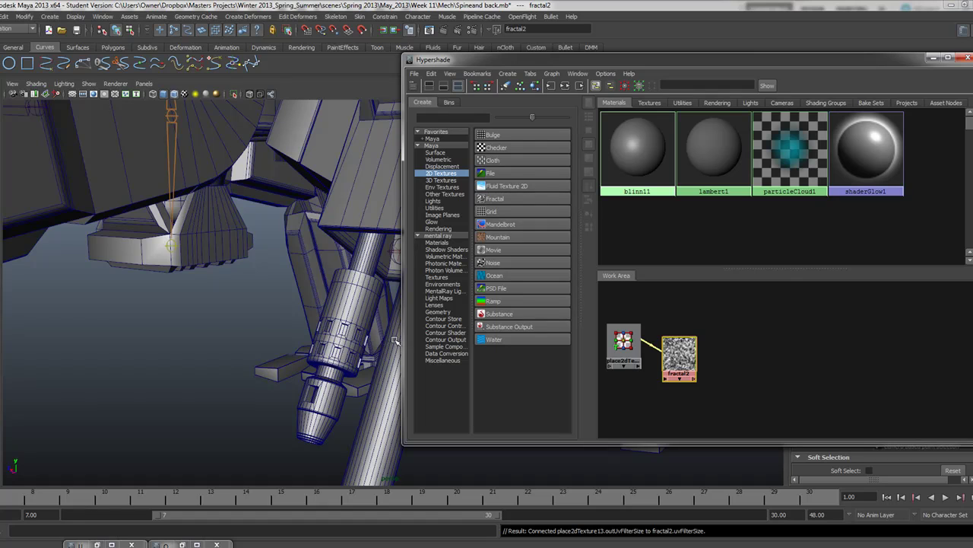
{"action": "left_click_drag", "start_coordinate": [762, 58], "coordinate": [716, 374]}
{"action": "left_click", "coordinate": [341, 302]}
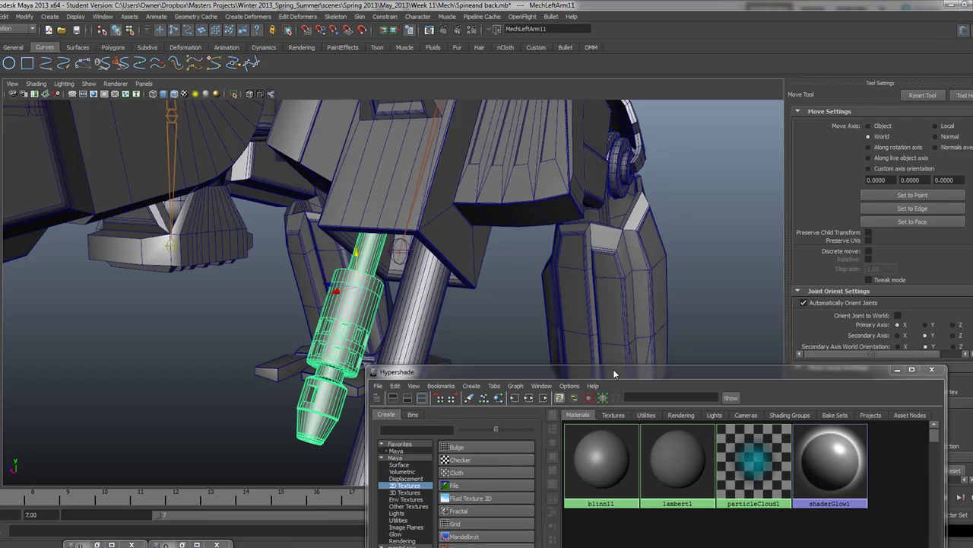
{"action": "left_click_drag", "start_coordinate": [616, 373], "coordinate": [445, 415]}
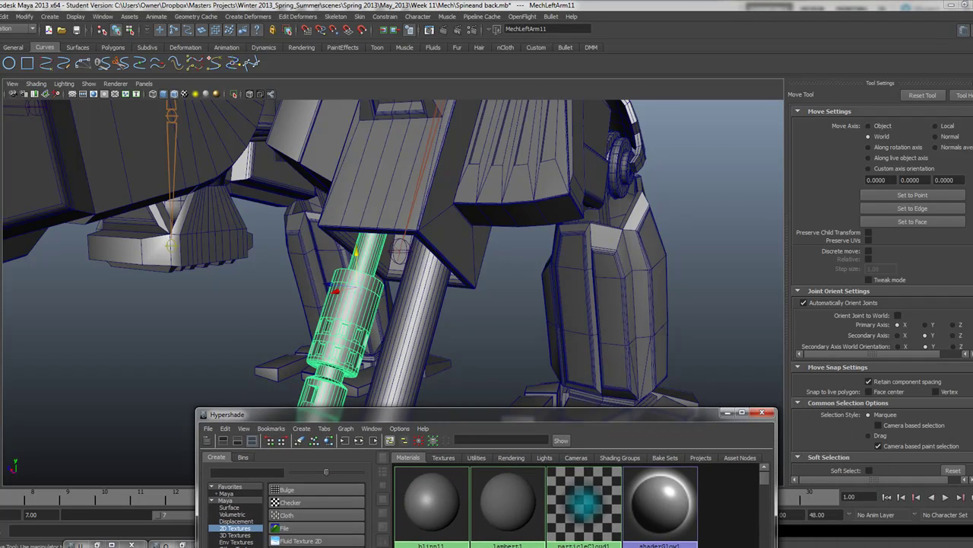
Connect fractal2's outColor to MechLeftArm11's Translate, setting all three values to 0.532.
{"action": "key", "text": "ctrl+a"}
{"action": "key", "text": "ctrl+a"}
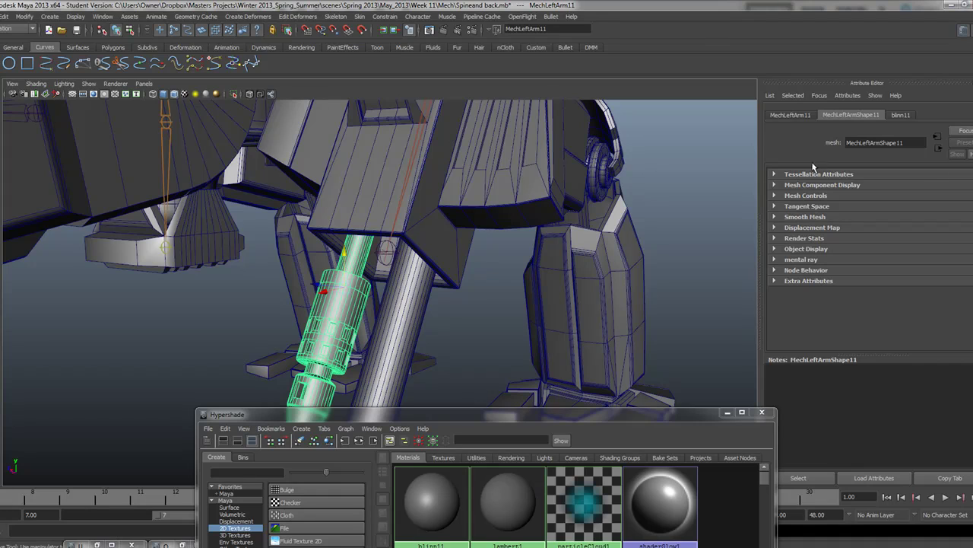
{"action": "left_click", "coordinate": [786, 115]}
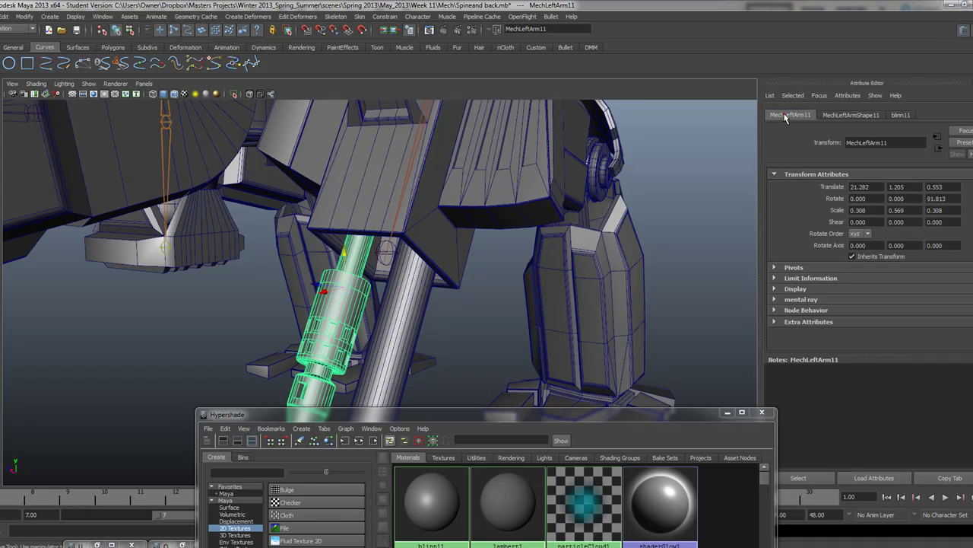
{"action": "left_click_drag", "start_coordinate": [546, 417], "coordinate": [377, 136]}
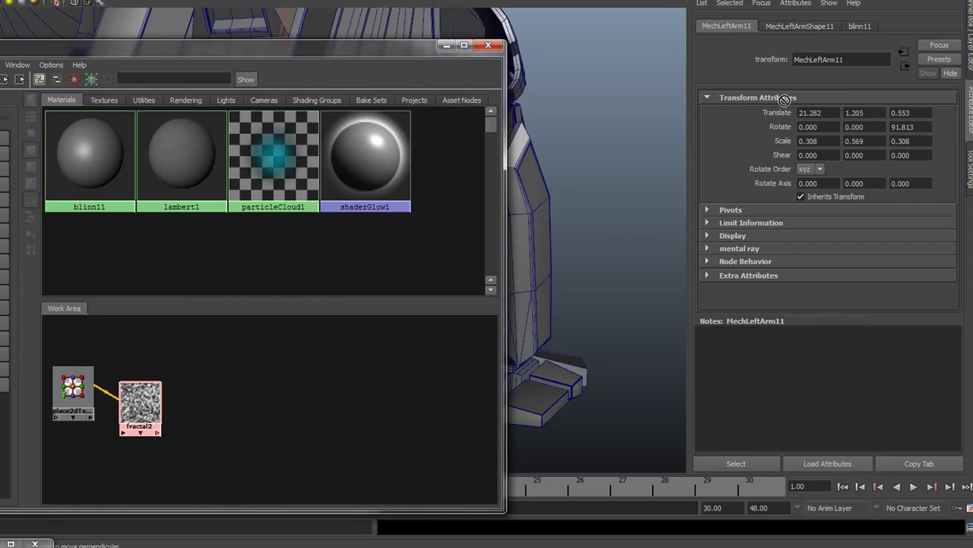
{"action": "middle_click_drag", "start_coordinate": [784, 101], "coordinate": [783, 114]}
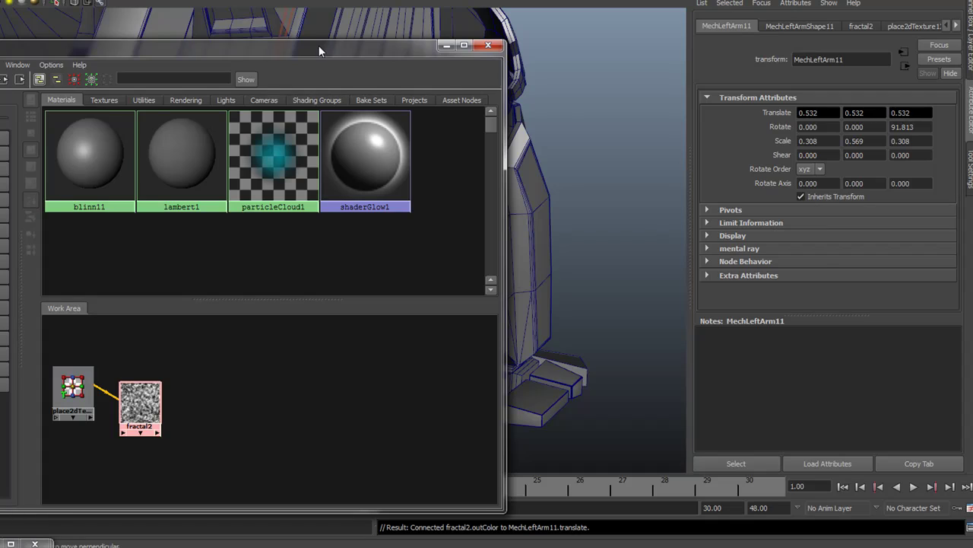
{"action": "left_click_drag", "start_coordinate": [317, 45], "coordinate": [790, 104]}
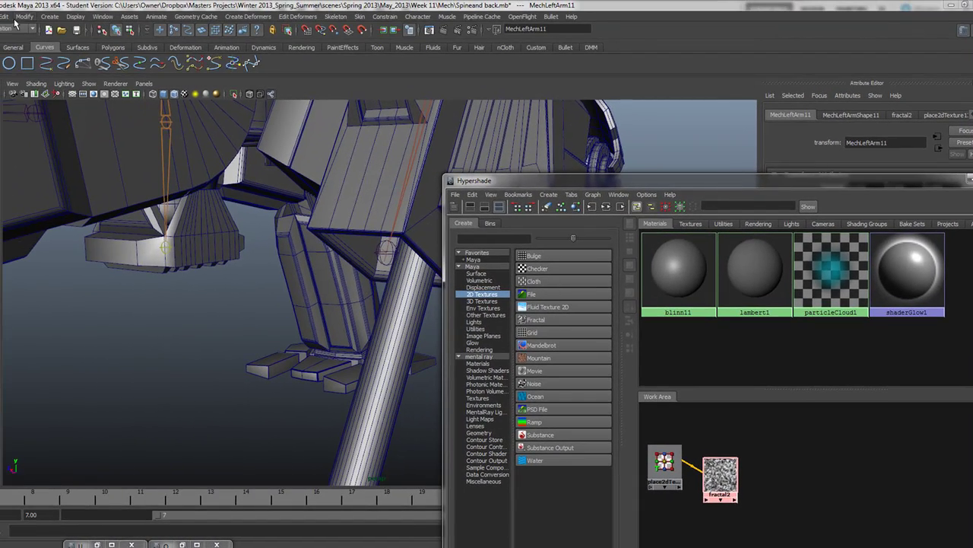
Undo the fractal-to-translate connection and open the Outliner.
{"action": "left_click", "coordinate": [6, 16]}
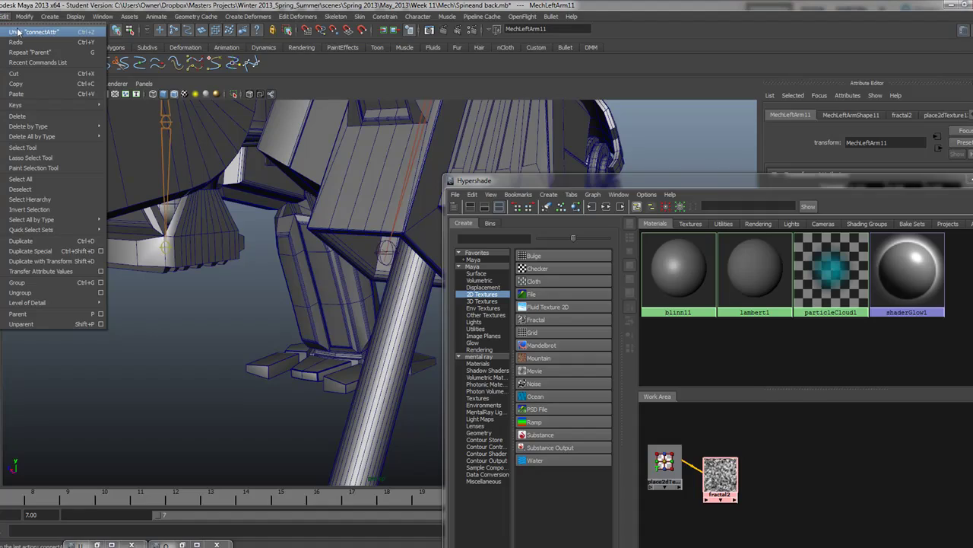
{"action": "left_click", "coordinate": [20, 32]}
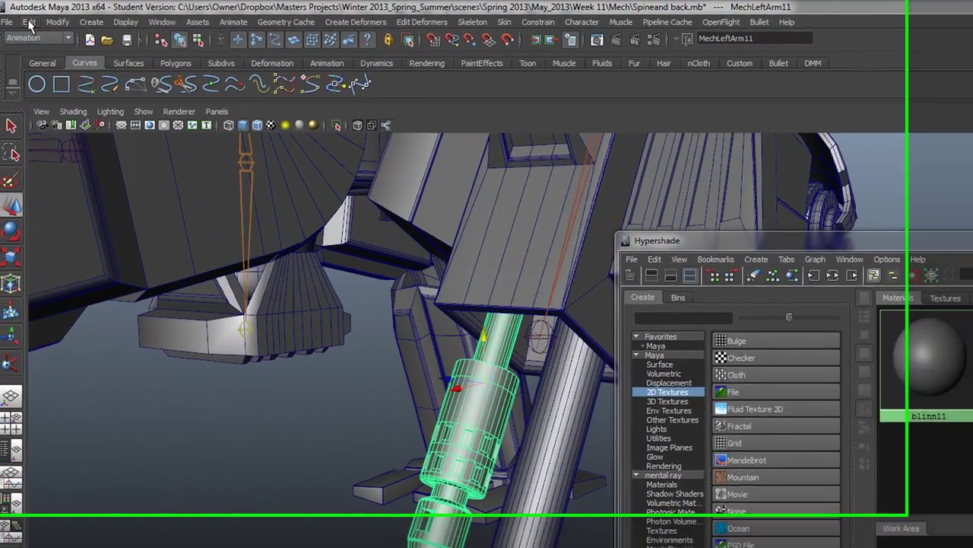
{"action": "left_click", "coordinate": [4, 16]}
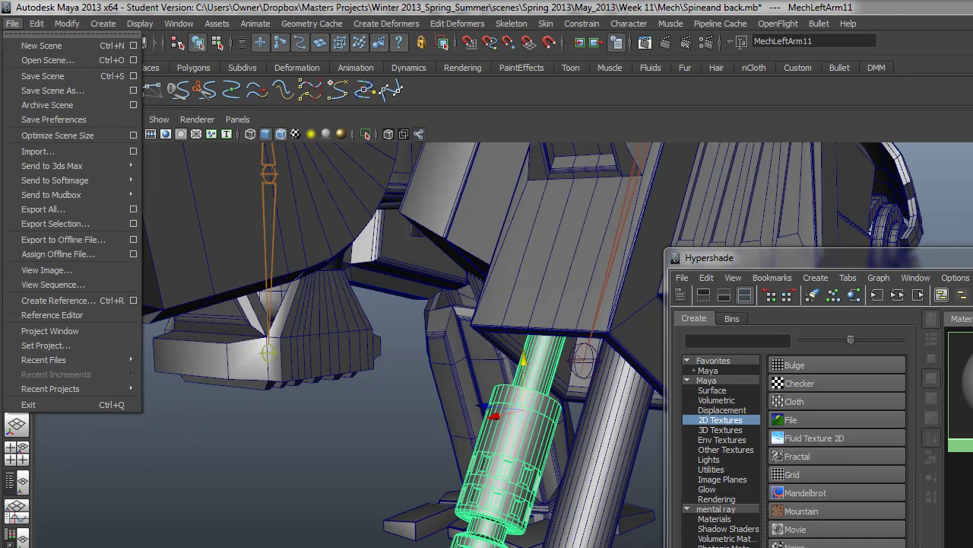
{"action": "mouse_move", "coordinate": [64, 26]}
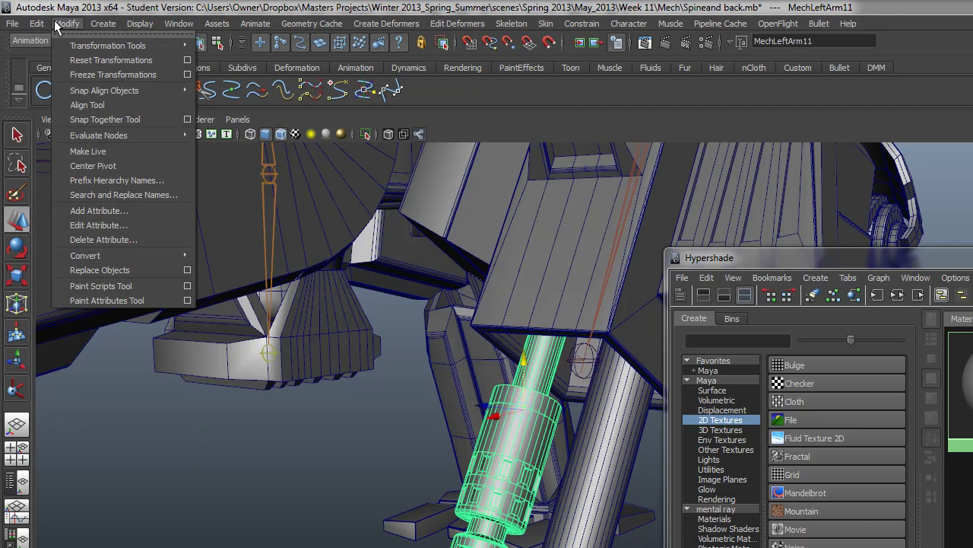
{"action": "mouse_move", "coordinate": [247, 26]}
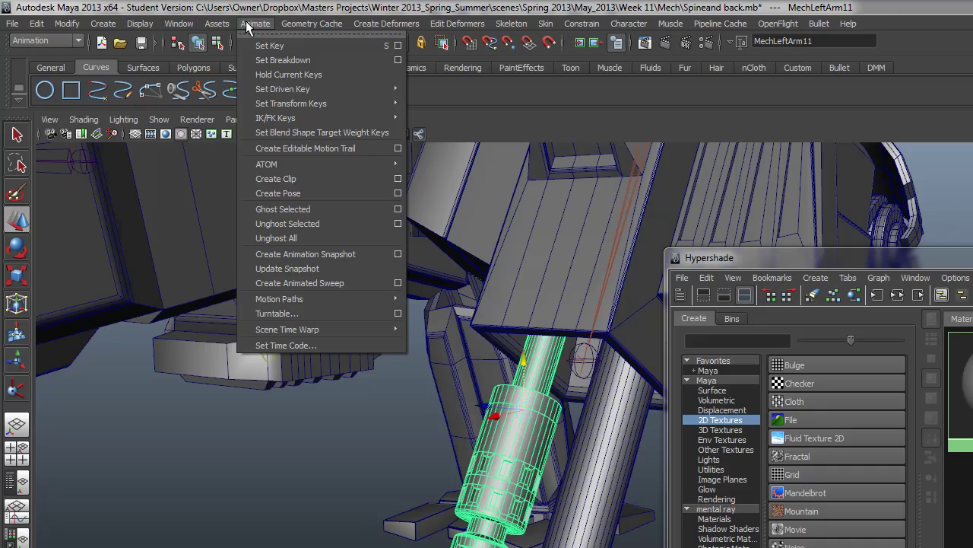
{"action": "mouse_move", "coordinate": [179, 23]}
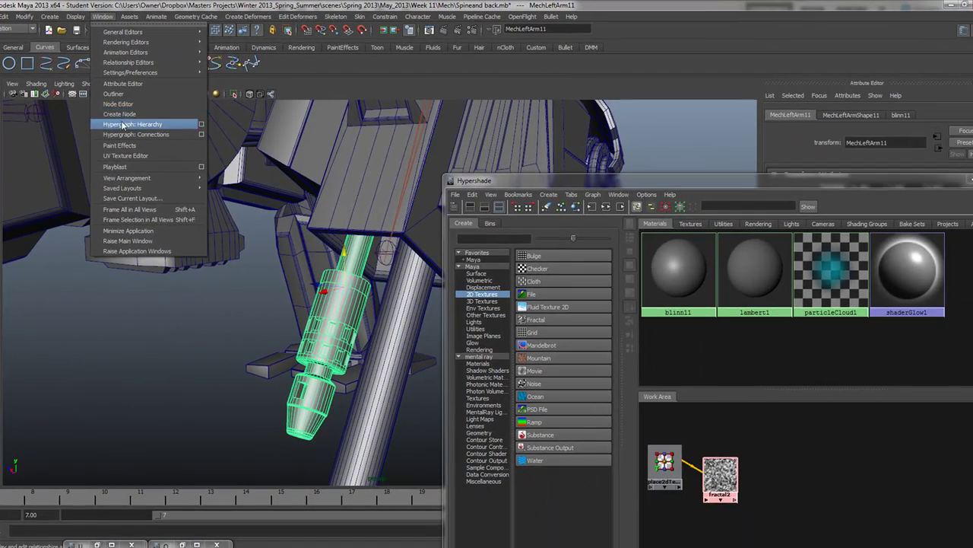
{"action": "left_click", "coordinate": [116, 93]}
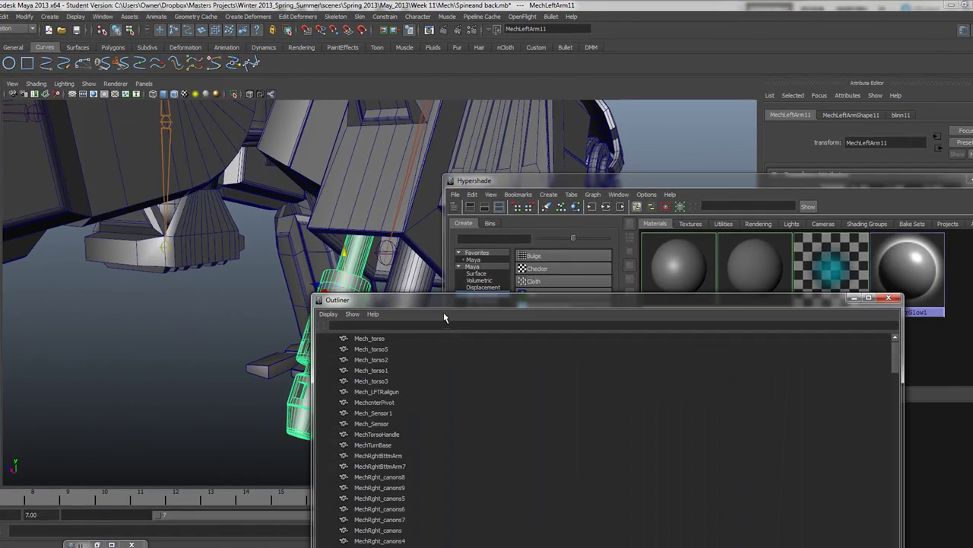
{"action": "left_click_drag", "start_coordinate": [442, 309], "coordinate": [415, 88]}
Expand joint69 and joint70 in the Outliner and select MechLeftArm11.
{"action": "scroll", "coordinate": [581, 245], "scroll_direction": "down", "scroll_amount": 15}
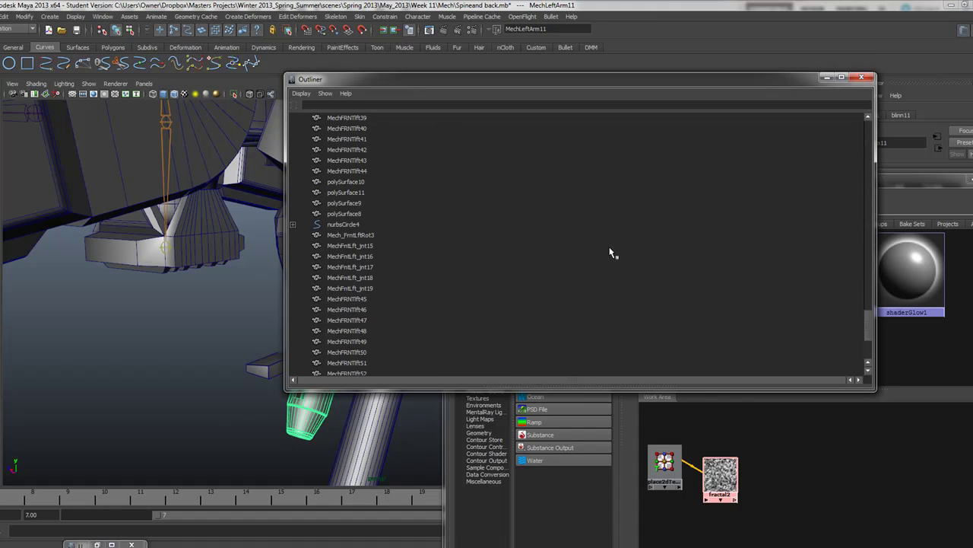
{"action": "scroll", "coordinate": [613, 253], "scroll_direction": "down", "scroll_amount": 5}
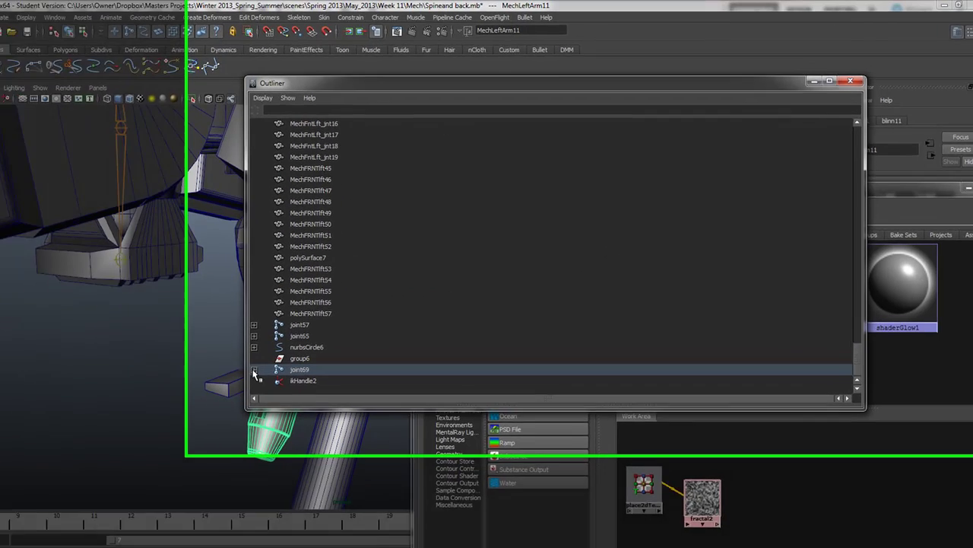
{"action": "left_click", "coordinate": [293, 352]}
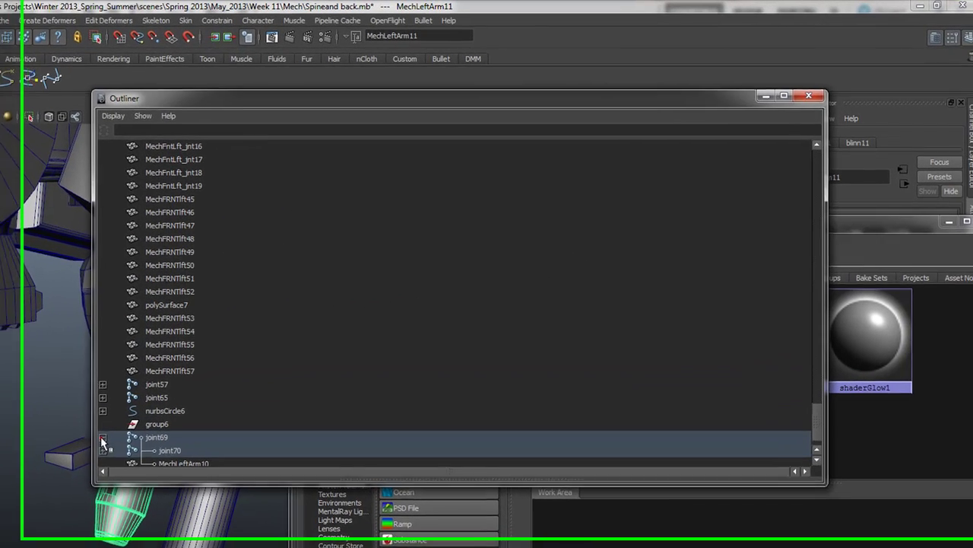
{"action": "left_click", "coordinate": [163, 447]}
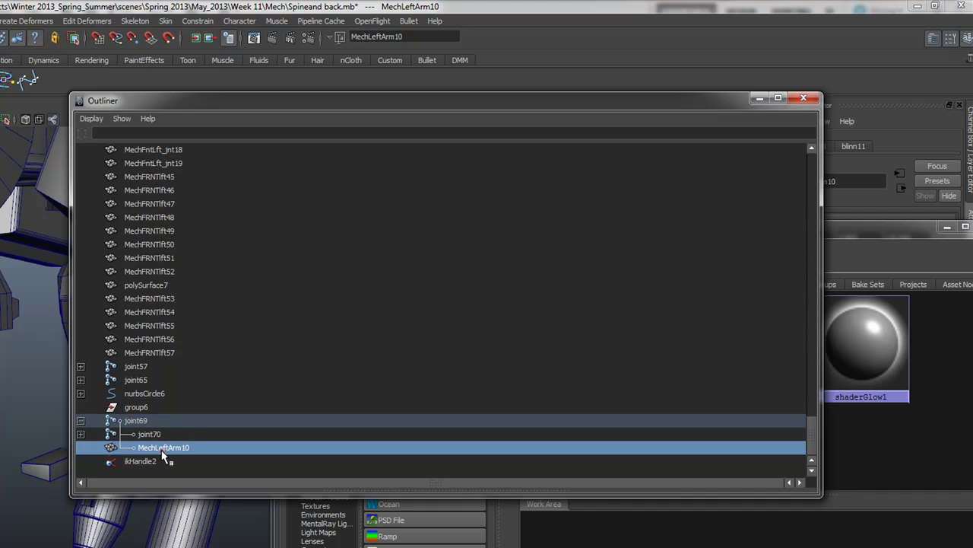
{"action": "left_click_drag", "start_coordinate": [177, 102], "coordinate": [414, 85]}
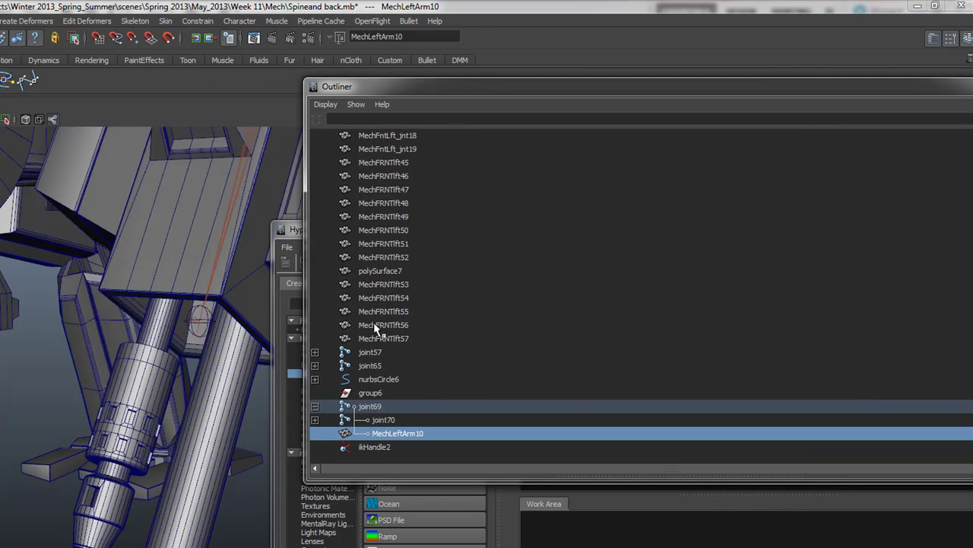
{"action": "left_click", "coordinate": [315, 419]}
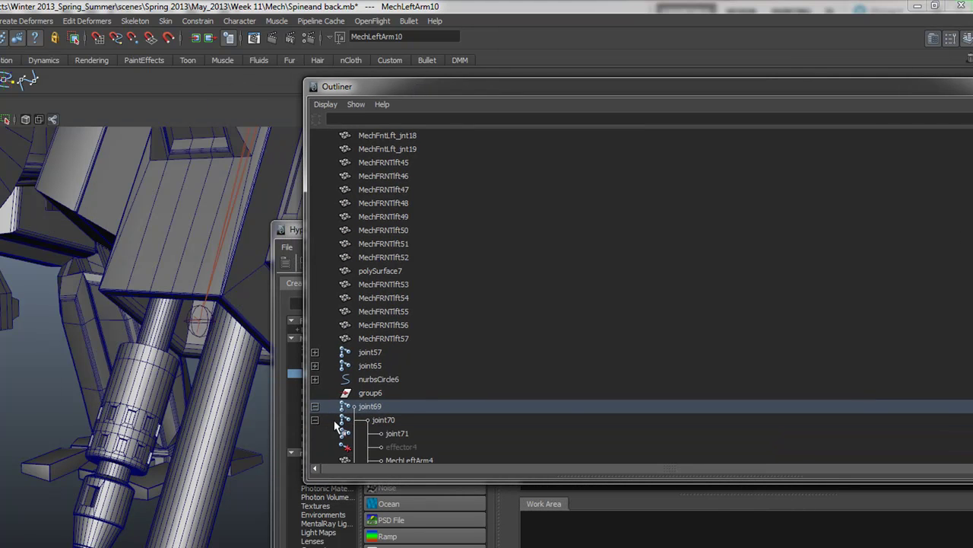
{"action": "scroll", "coordinate": [374, 399], "scroll_direction": "down", "scroll_amount": 4}
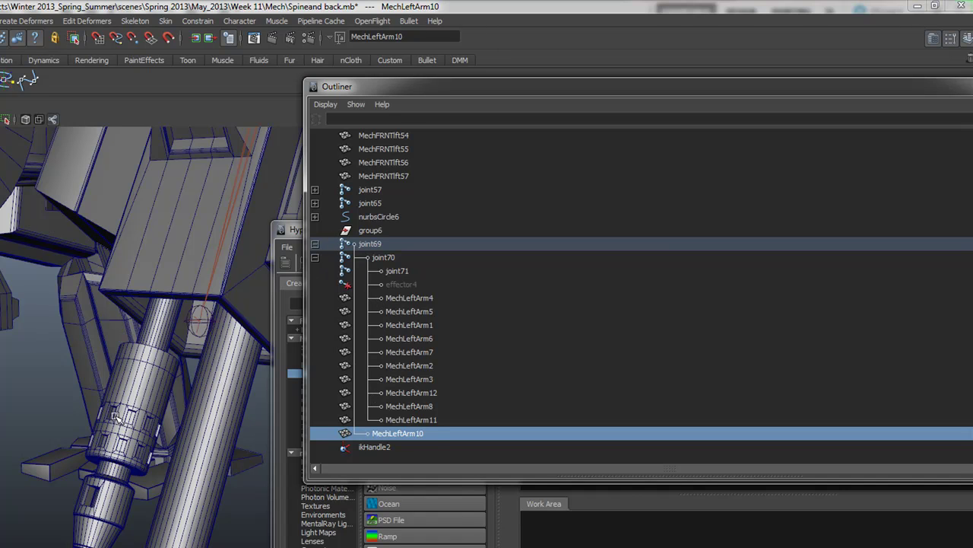
{"action": "left_click", "coordinate": [410, 419]}
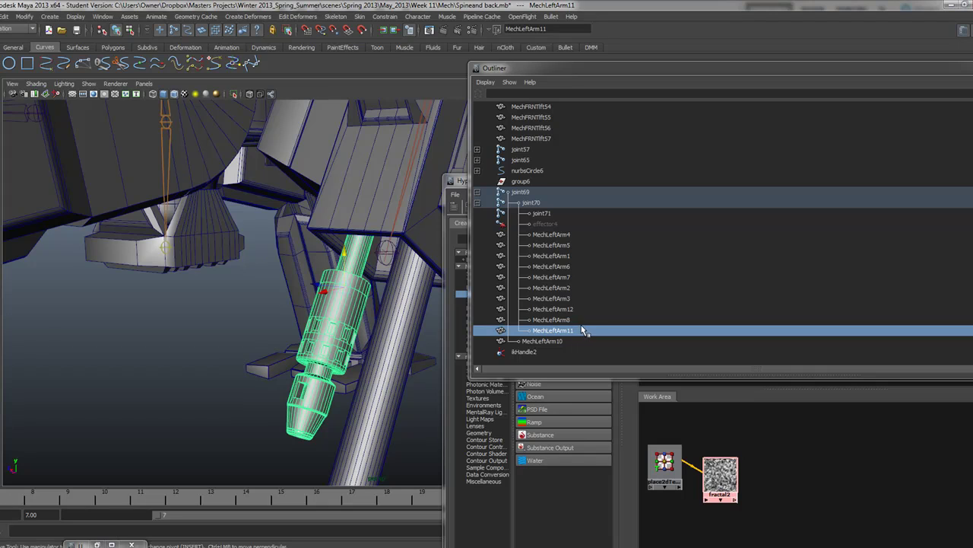
{"action": "left_click_drag", "start_coordinate": [606, 66], "coordinate": [162, 499]}
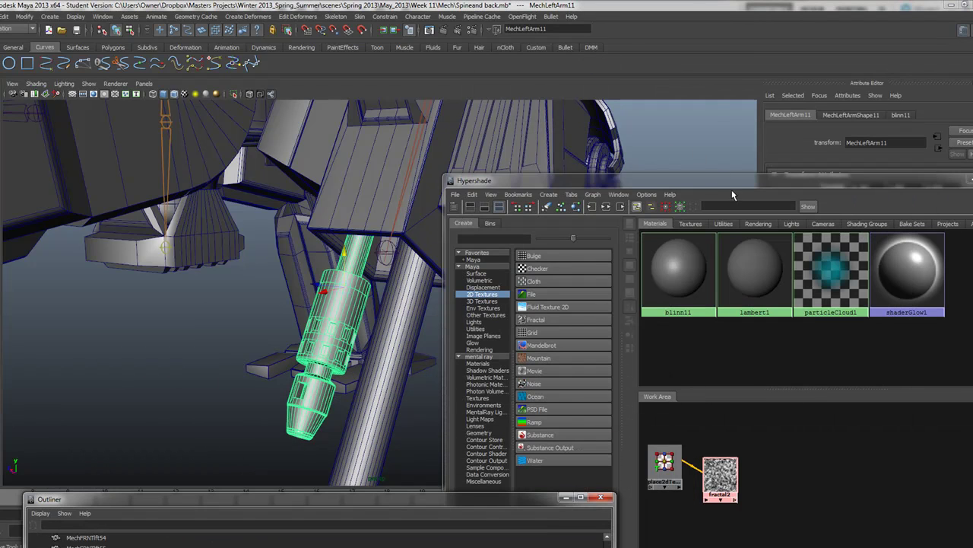
{"action": "left_click_drag", "start_coordinate": [732, 189], "coordinate": [712, 185]}
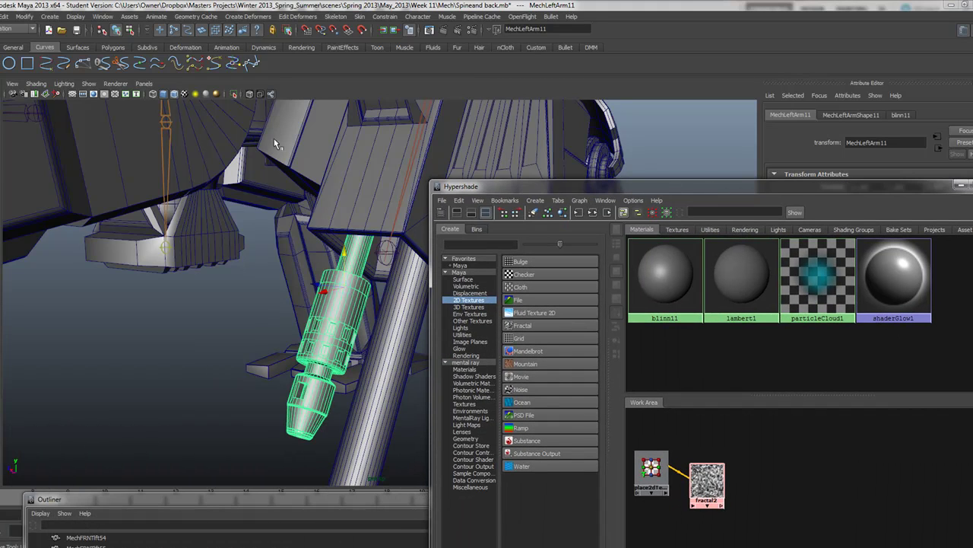
Freeze MechLeftArm11's transformations so translate and rotate read 0 and scale reads 1.
{"action": "left_click", "coordinate": [4, 17]}
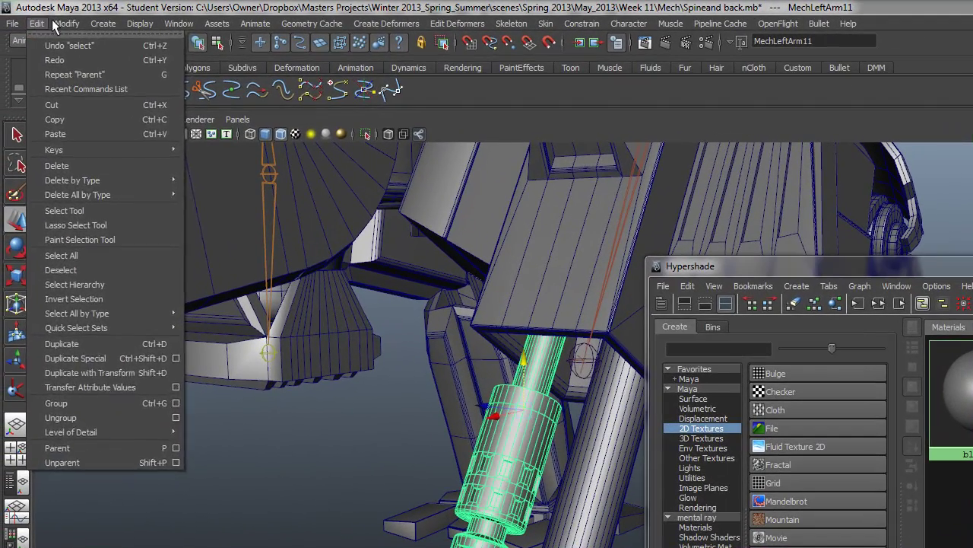
{"action": "mouse_move", "coordinate": [28, 17]}
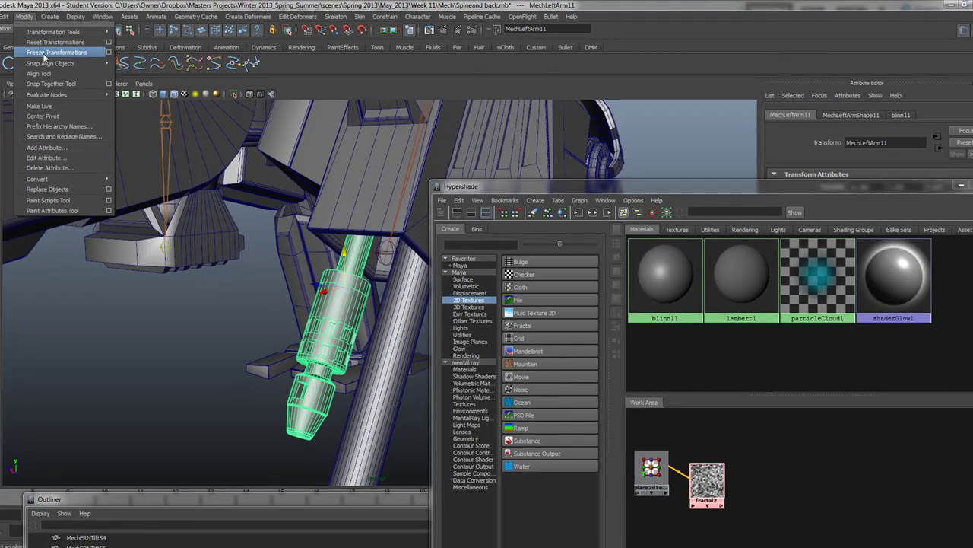
{"action": "left_click", "coordinate": [44, 53]}
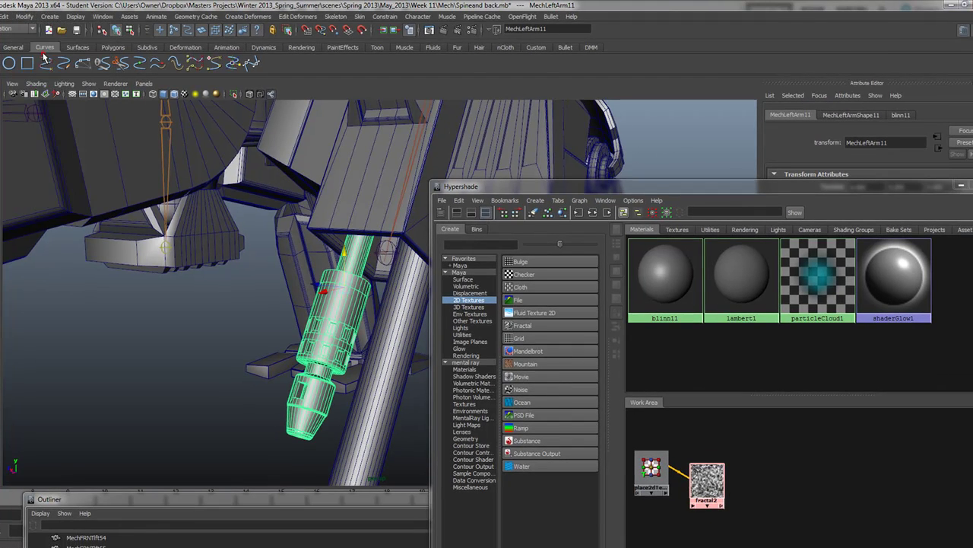
{"action": "key", "text": "ctrl+a"}
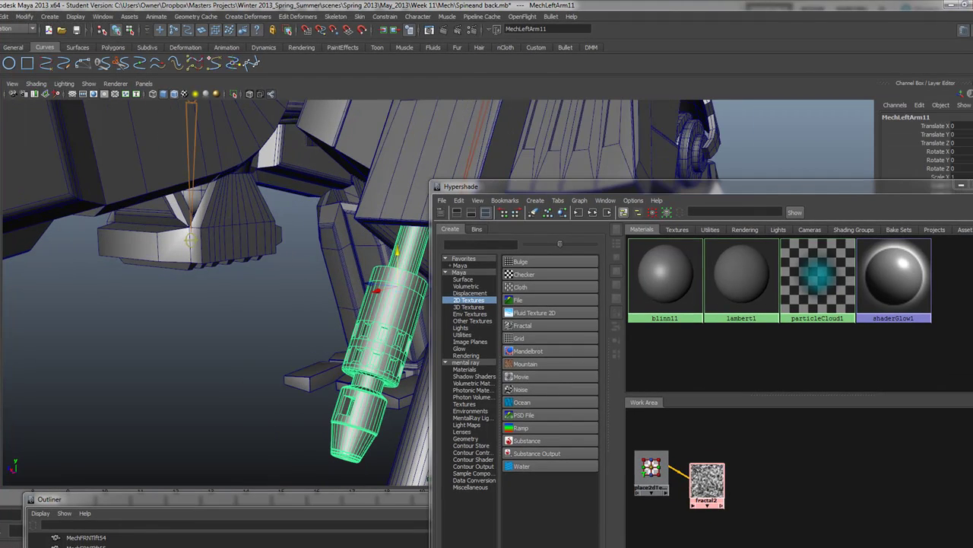
{"action": "left_click_drag", "start_coordinate": [715, 190], "coordinate": [349, 71]}
{"action": "left_click_drag", "start_coordinate": [642, 133], "coordinate": [406, 146]}
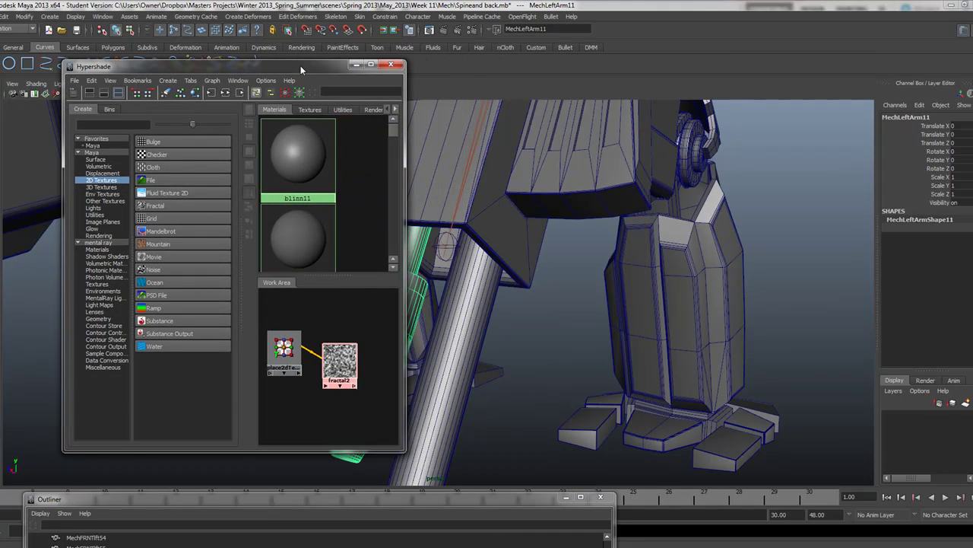
{"action": "left_click_drag", "start_coordinate": [301, 66], "coordinate": [190, 56]}
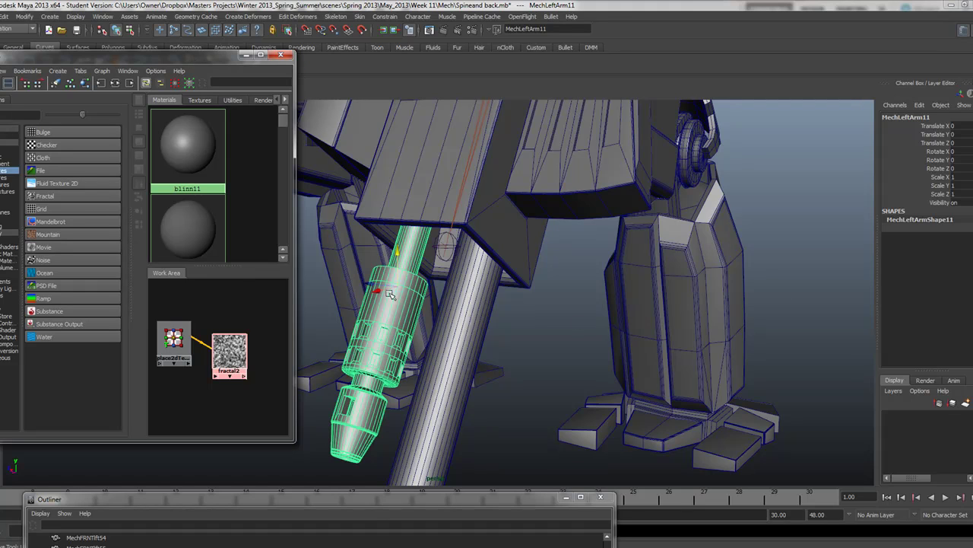
{"action": "key", "text": "ctrl+a"}
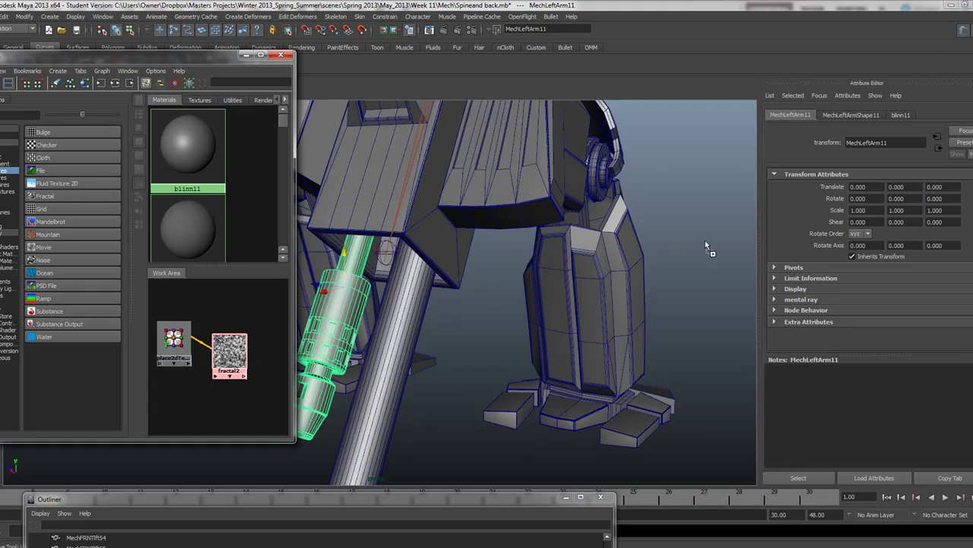
Connect fractal2 to the zeroed barrel's Translate, offsetting X, Y and Z by 0.532.
{"action": "middle_click_drag", "start_coordinate": [848, 190], "coordinate": [845, 189]}
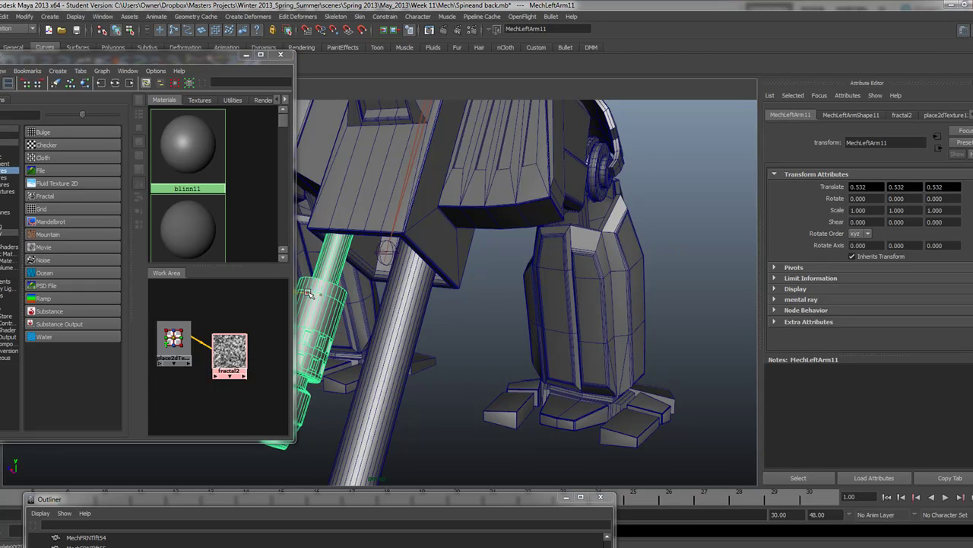
{"action": "left_click_drag", "start_coordinate": [195, 55], "coordinate": [686, 212]}
{"action": "right_click_drag", "start_coordinate": [203, 268], "coordinate": [259, 260], "text": "alt"}
{"action": "left_click_drag", "start_coordinate": [258, 260], "coordinate": [338, 216], "text": "alt"}
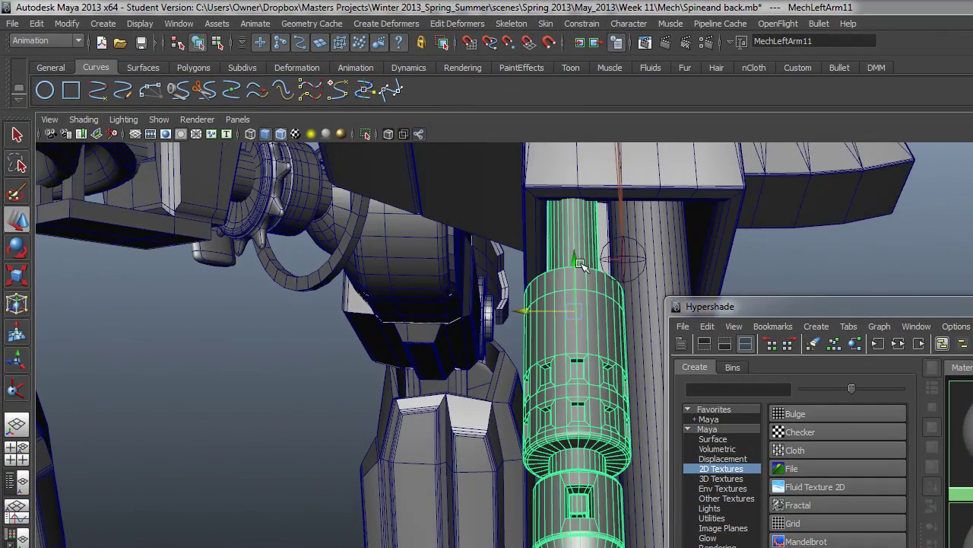
{"action": "left_click_drag", "start_coordinate": [591, 267], "coordinate": [674, 276], "text": "alt"}
Show the Channel Box confirming translate 0.532 on all axes, driven by fractal2 and place2dTexture13.
{"action": "middle_click_drag", "start_coordinate": [674, 276], "coordinate": [311, 245], "text": "alt"}
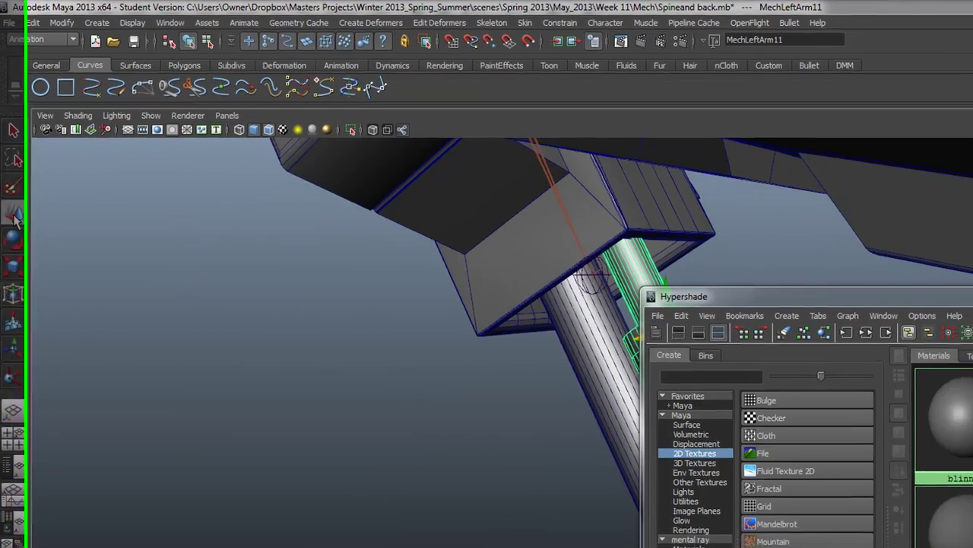
{"action": "double_click", "coordinate": [13, 215]}
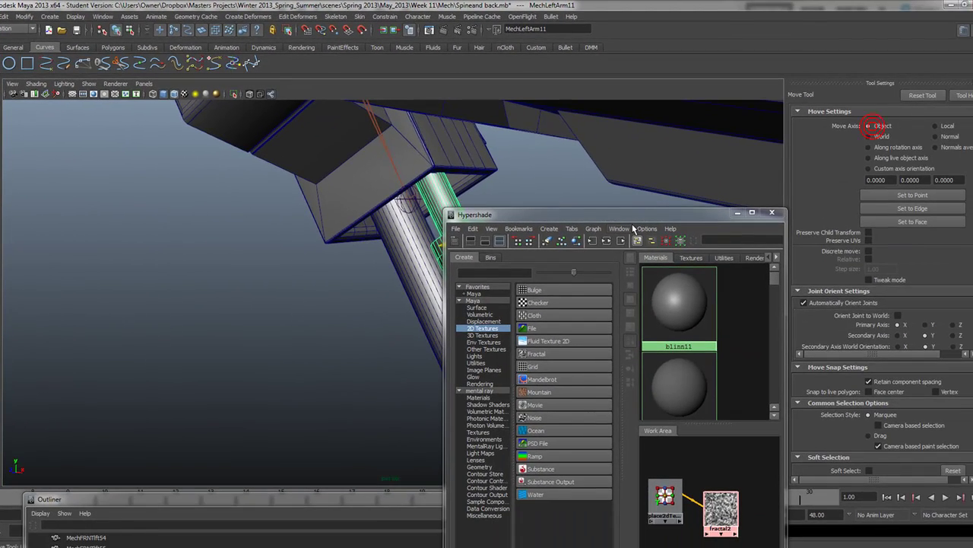
{"action": "left_click_drag", "start_coordinate": [629, 218], "coordinate": [239, 185]}
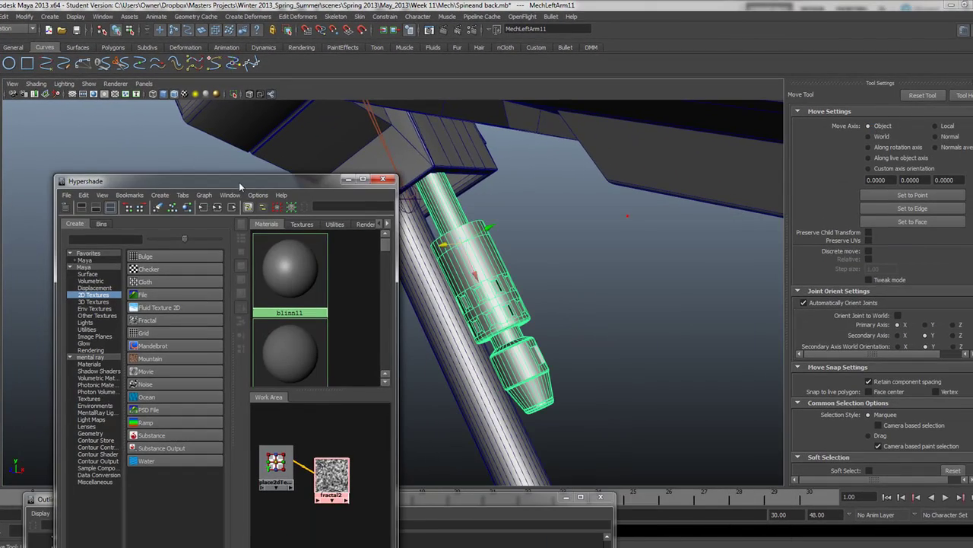
{"action": "left_click", "coordinate": [490, 226]}
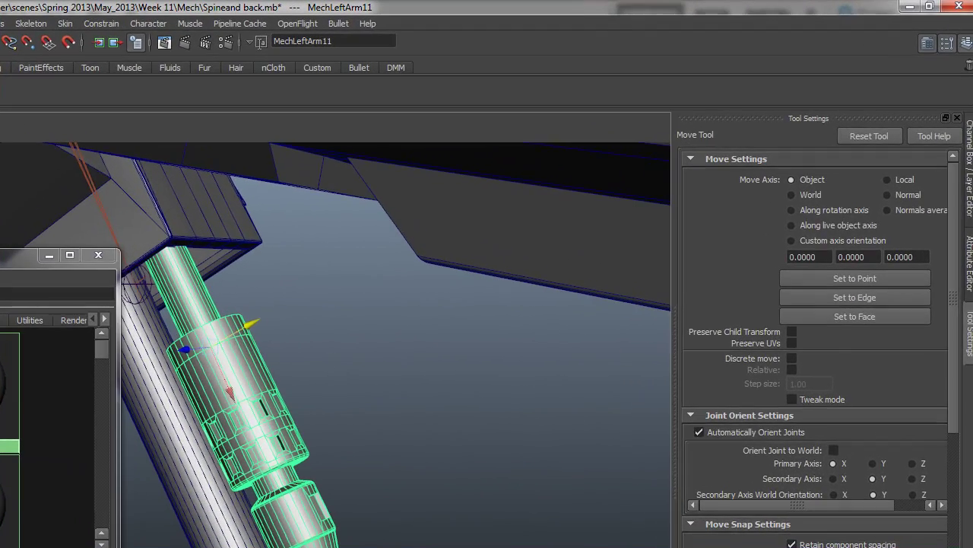
{"action": "key", "text": "ctrl+a"}
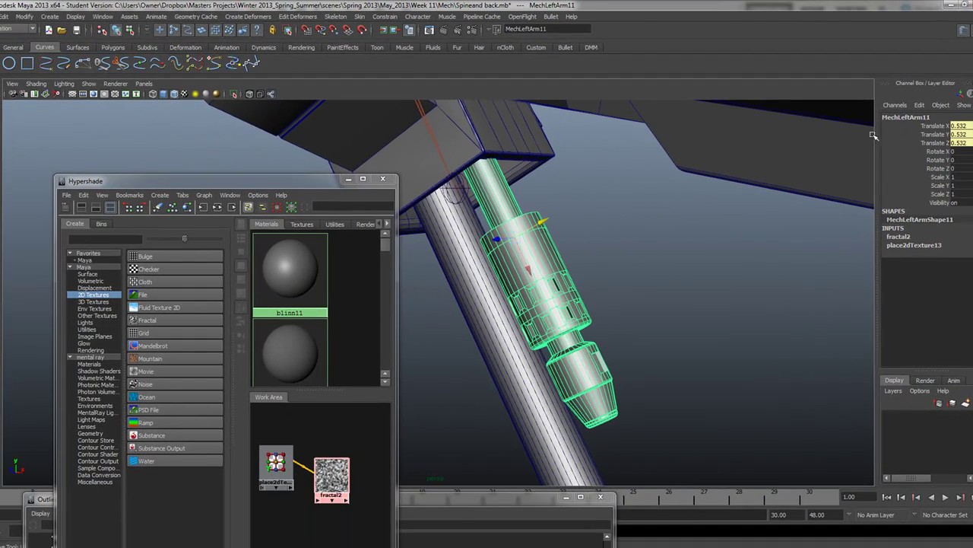
{"action": "left_click_drag", "start_coordinate": [270, 184], "coordinate": [216, 89]}
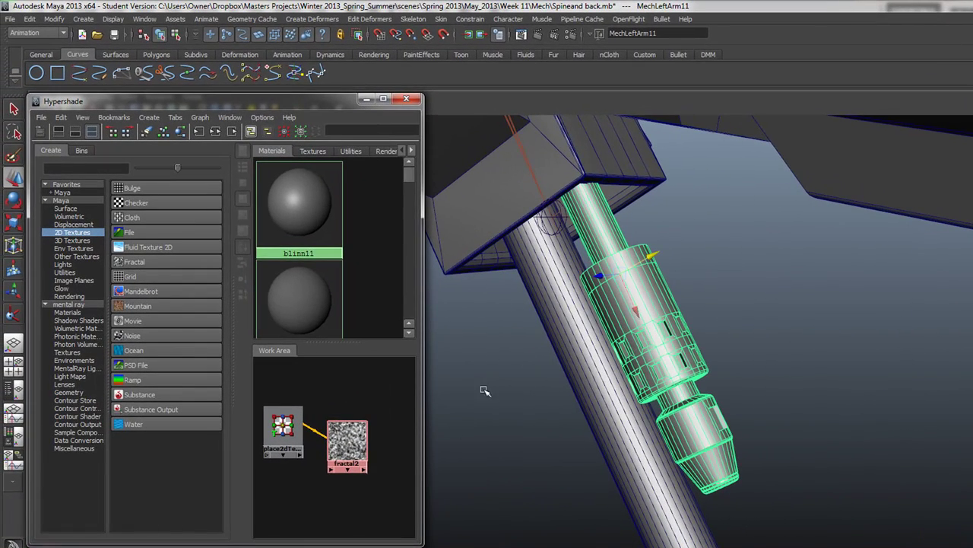
Graph fractal2's connections, showing place2dTexture13 → fractal2 → MechLeftArm11 in the work area.
{"action": "left_click_drag", "start_coordinate": [387, 394], "coordinate": [332, 494]}
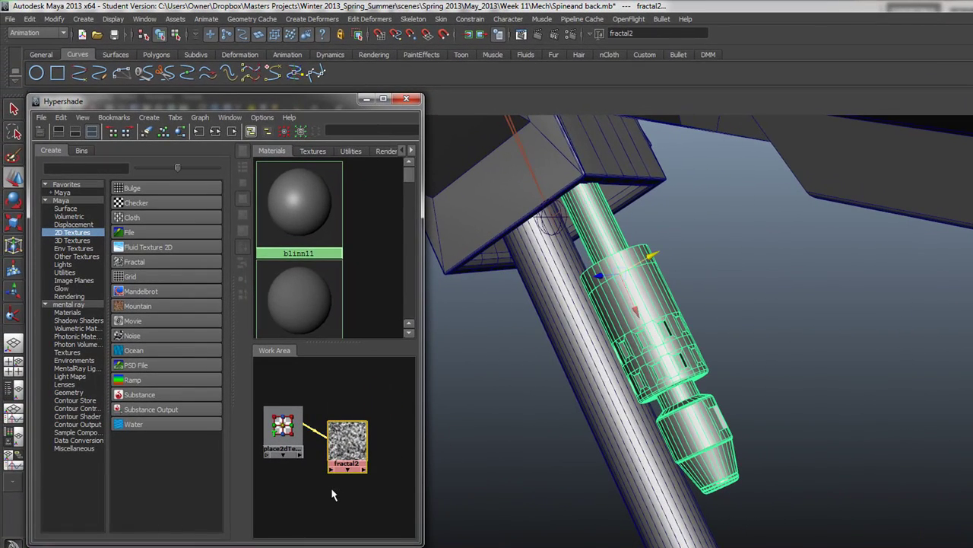
{"action": "left_click", "coordinate": [216, 130]}
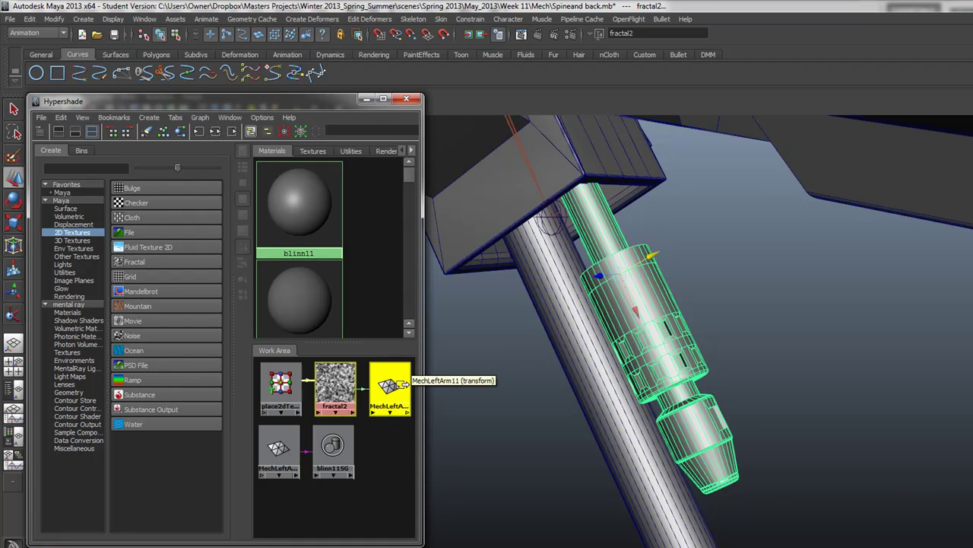
{"action": "left_click", "coordinate": [410, 403]}
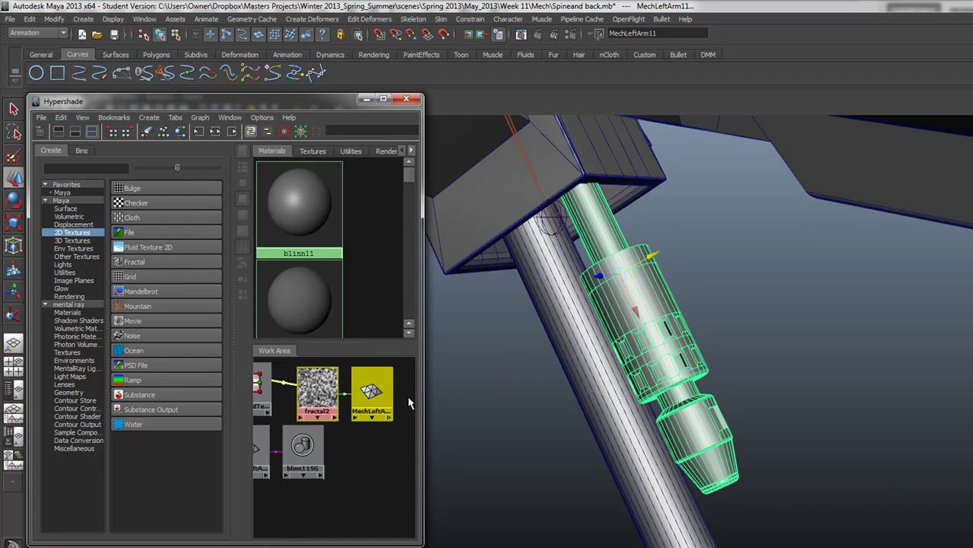
{"action": "left_click_drag", "start_coordinate": [423, 396], "coordinate": [480, 397]}
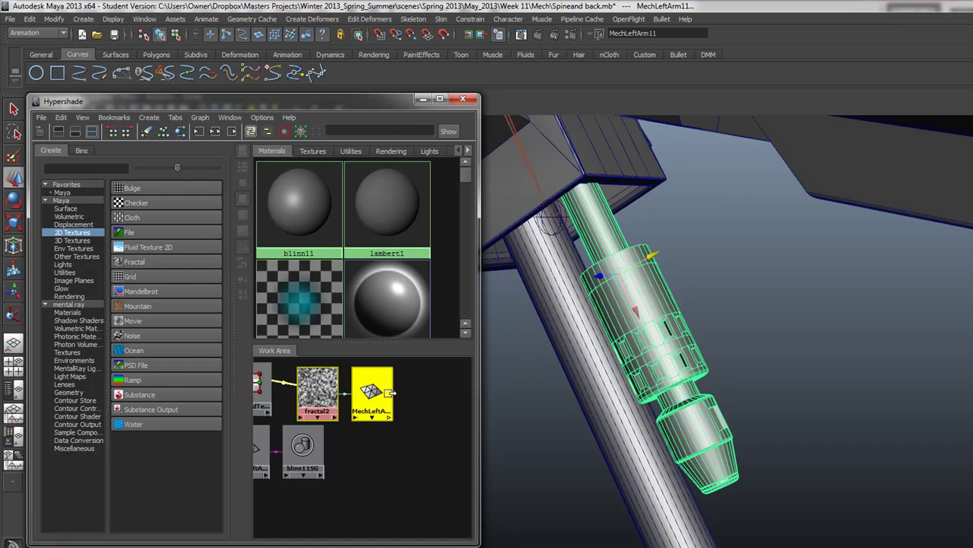
{"action": "middle_click_drag", "start_coordinate": [373, 391], "coordinate": [634, 333]}
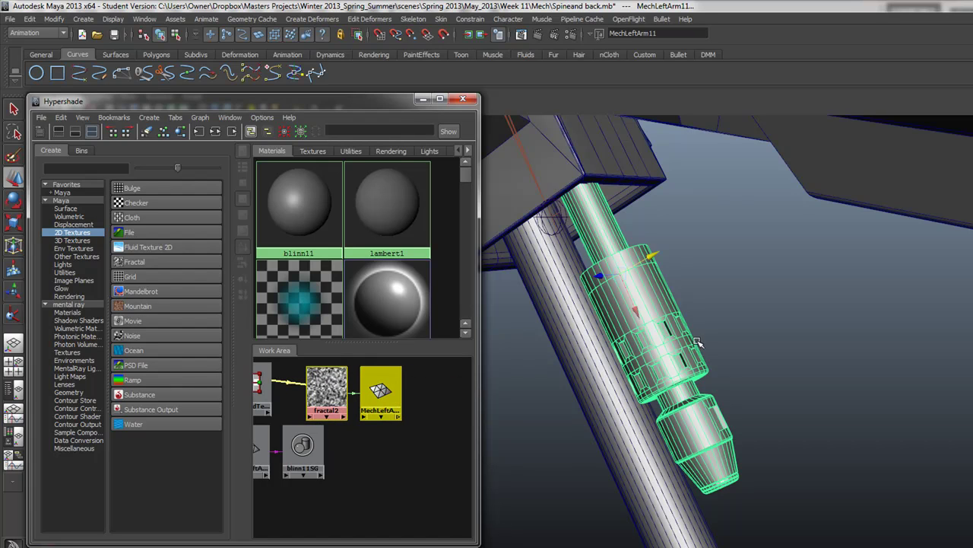
{"action": "middle_click_drag", "start_coordinate": [698, 343], "coordinate": [699, 344]}
Group the barrel into group7 and centre its pivot.
{"action": "left_click_drag", "start_coordinate": [666, 322], "coordinate": [730, 337], "text": "alt"}
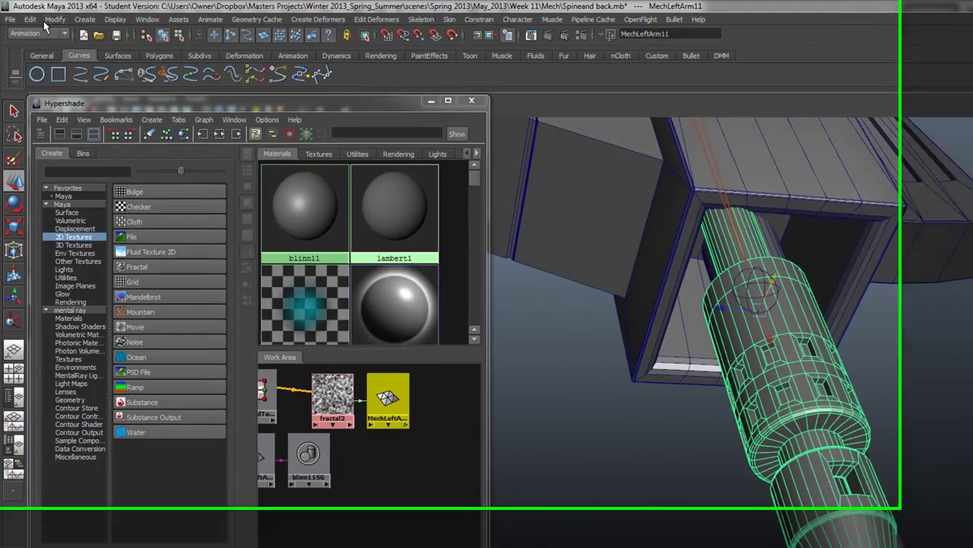
{"action": "left_click", "coordinate": [29, 18]}
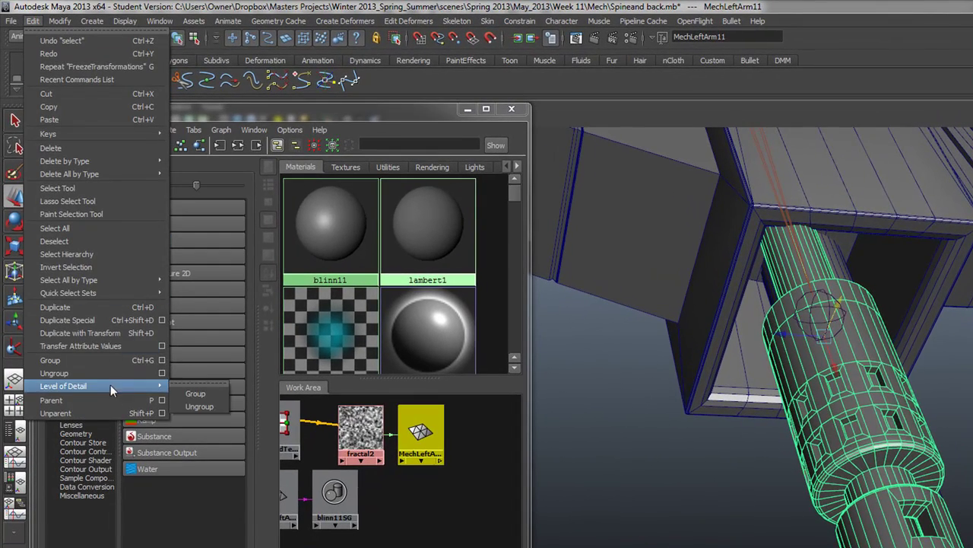
{"action": "left_click", "coordinate": [94, 360]}
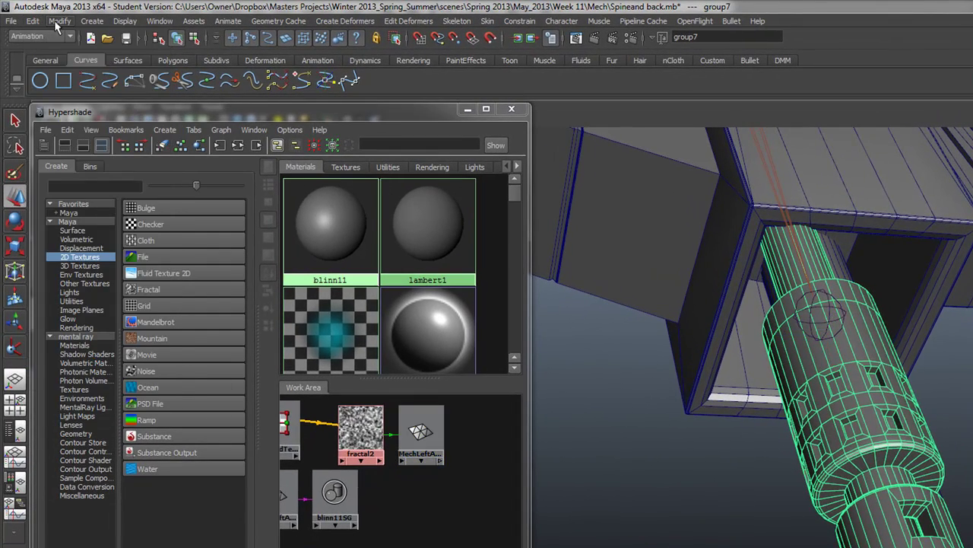
{"action": "left_click", "coordinate": [58, 21]}
{"action": "mouse_move", "coordinate": [93, 121]}
{"action": "left_click", "coordinate": [83, 147]}
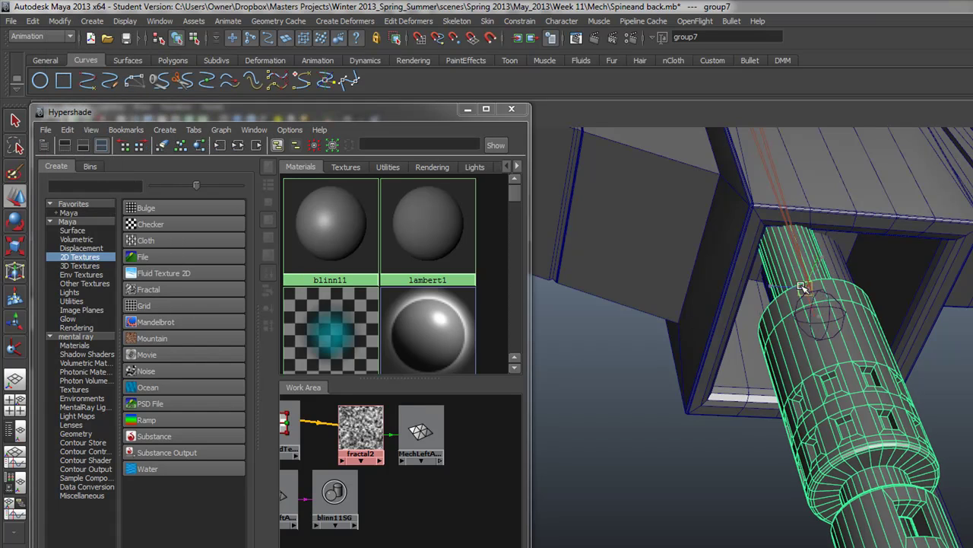
Slide the barrel group along its length with the Z move arrow.
{"action": "left_click_drag", "start_coordinate": [803, 287], "coordinate": [881, 369]}
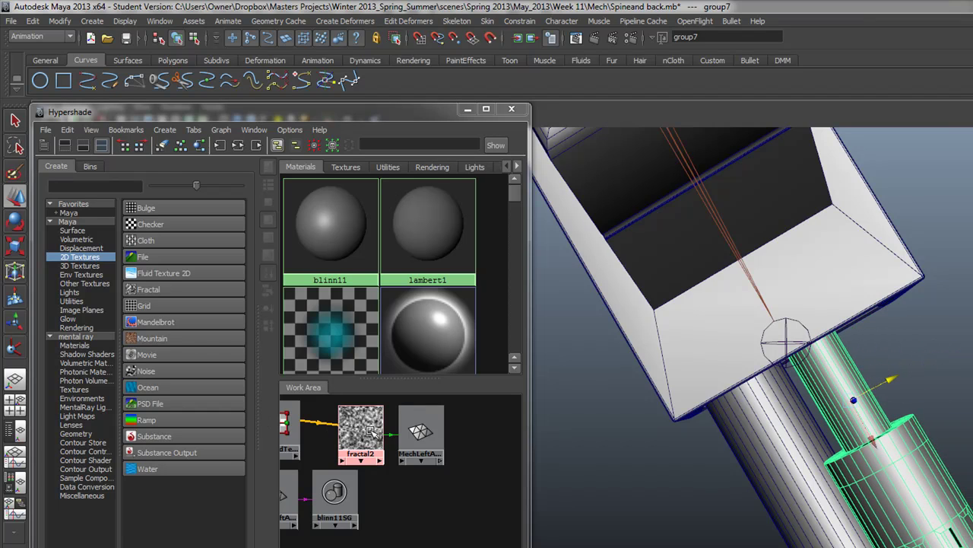
{"action": "left_click_drag", "start_coordinate": [815, 432], "coordinate": [677, 413], "text": "alt"}
{"action": "left_click_drag", "start_coordinate": [609, 339], "coordinate": [632, 340]}
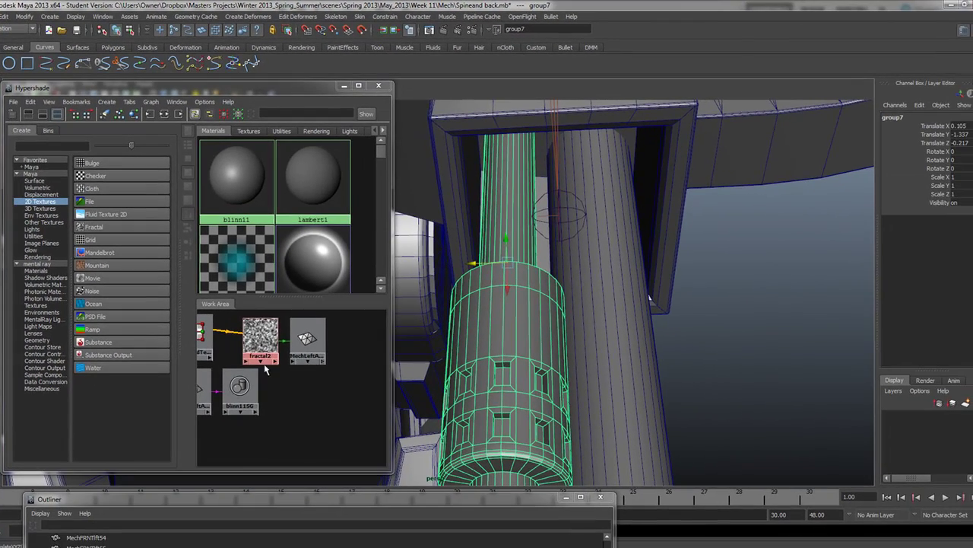
Turn on Animated for the fractal2 texture and scrub its Time to preview the jitter.
{"action": "left_click", "coordinate": [308, 338]}
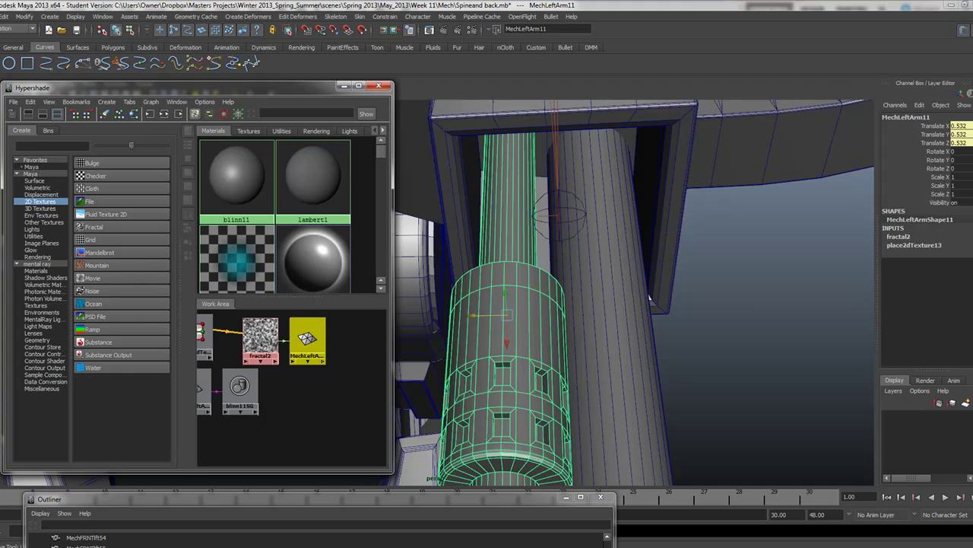
{"action": "key", "text": "ctrl+a"}
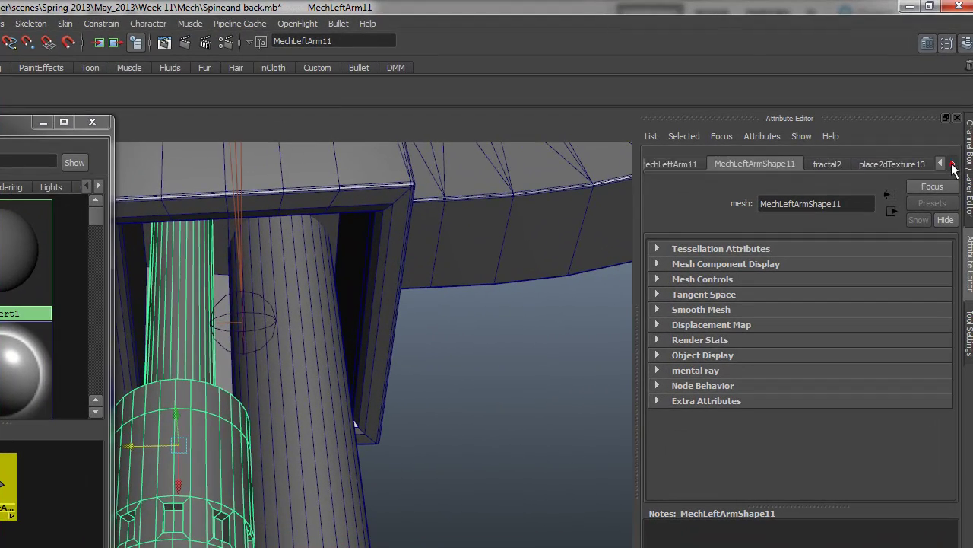
{"action": "left_click", "coordinate": [953, 164]}
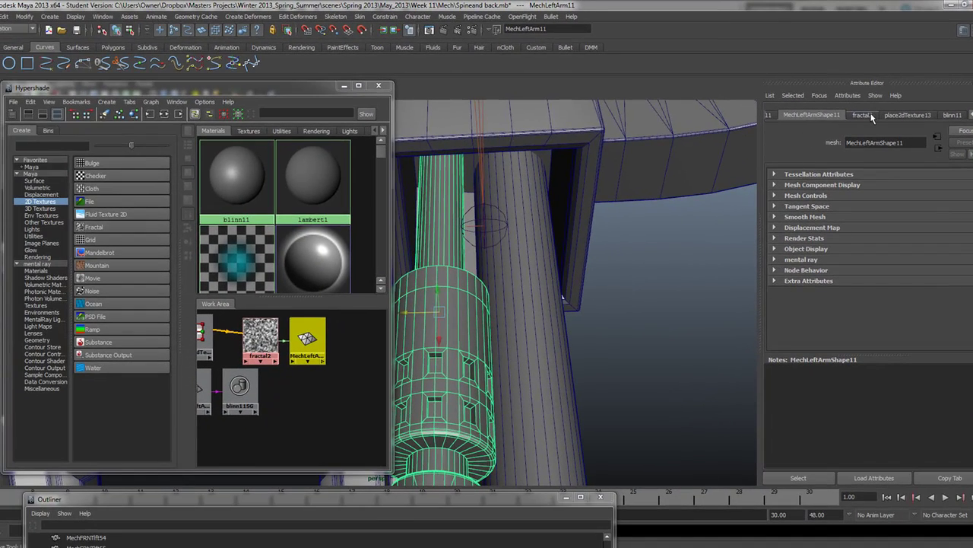
{"action": "left_click", "coordinate": [864, 115]}
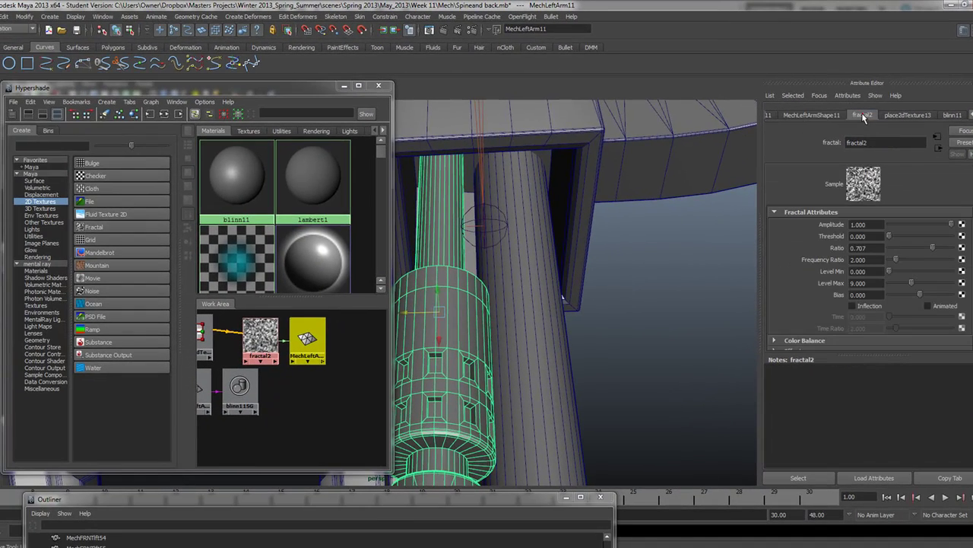
{"action": "left_click", "coordinate": [927, 306]}
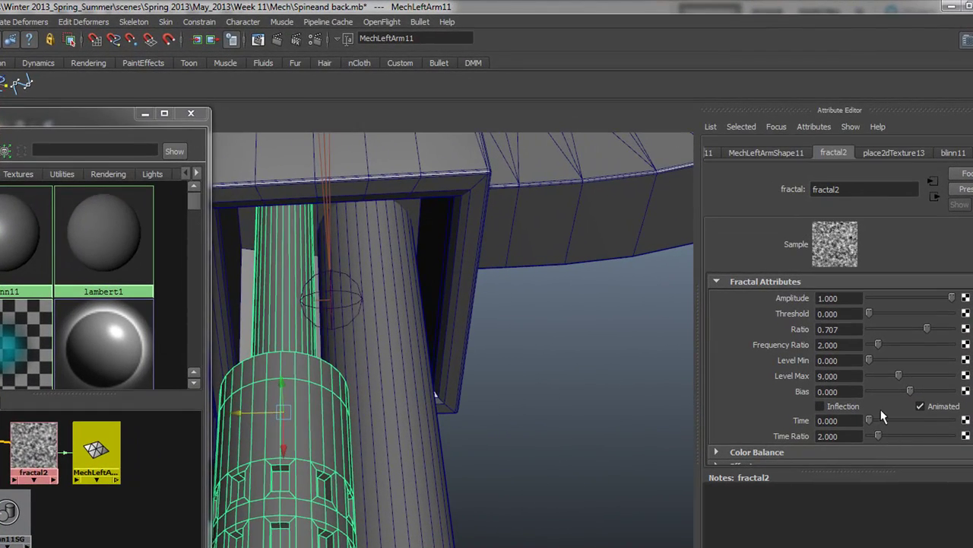
{"action": "mouse_move", "coordinate": [873, 426]}
{"action": "left_mouse_down"}
{"action": "mouse_move", "coordinate": [883, 423]}
{"action": "mouse_move", "coordinate": [878, 431]}
{"action": "left_mouse_up"}
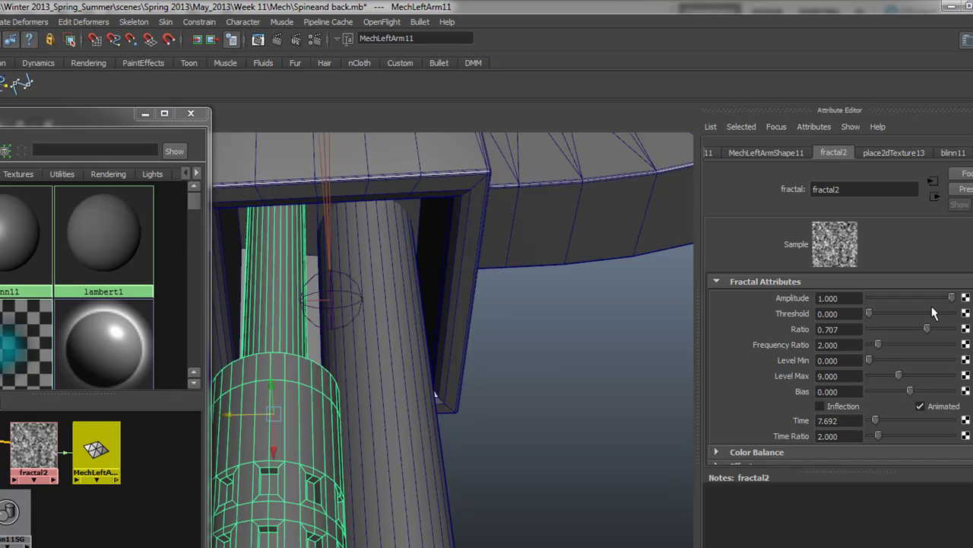
Lower fractal2's Amplitude to 0.368 and Ratio to 0.291, scrubbing Time back to 0.000.
{"action": "left_click_drag", "start_coordinate": [950, 301], "coordinate": [900, 300]}
{"action": "left_click_drag", "start_coordinate": [871, 424], "coordinate": [887, 422]}
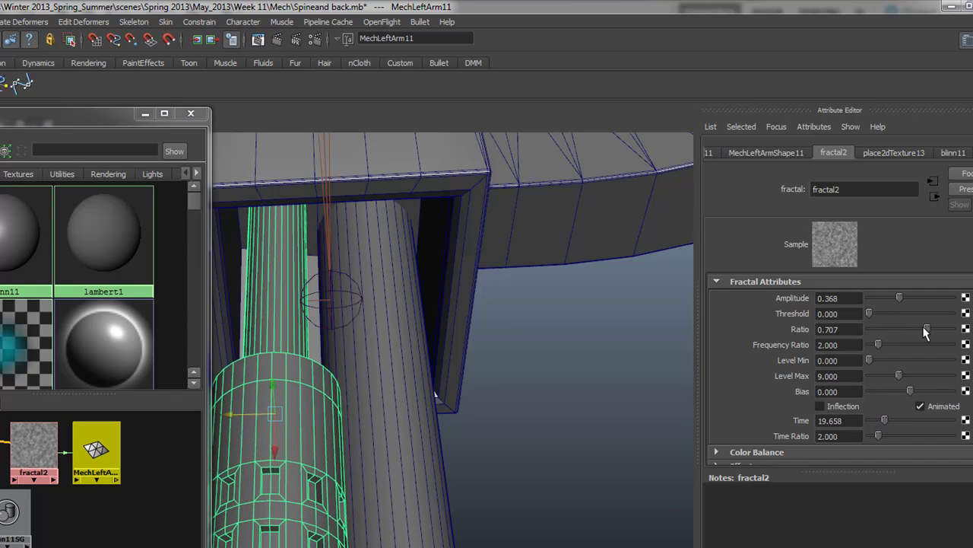
{"action": "left_click_drag", "start_coordinate": [924, 333], "coordinate": [895, 338]}
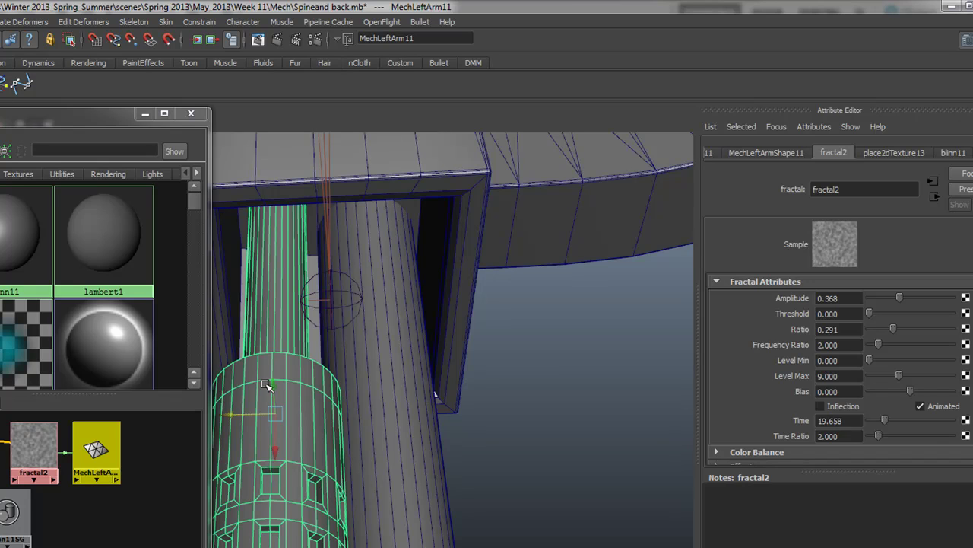
{"action": "mouse_move", "coordinate": [886, 428]}
{"action": "left_mouse_down"}
{"action": "mouse_move", "coordinate": [905, 426]}
{"action": "mouse_move", "coordinate": [870, 430]}
{"action": "left_mouse_up"}
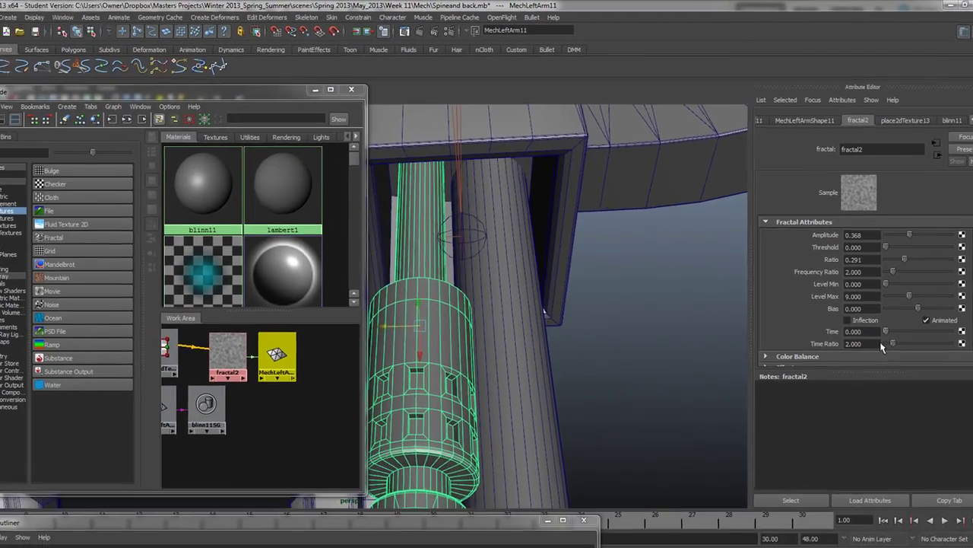
Select the barrel group7 and then its parent joint70 in the Outliner.
{"action": "left_click_drag", "start_coordinate": [410, 348], "coordinate": [430, 349], "text": "alt"}
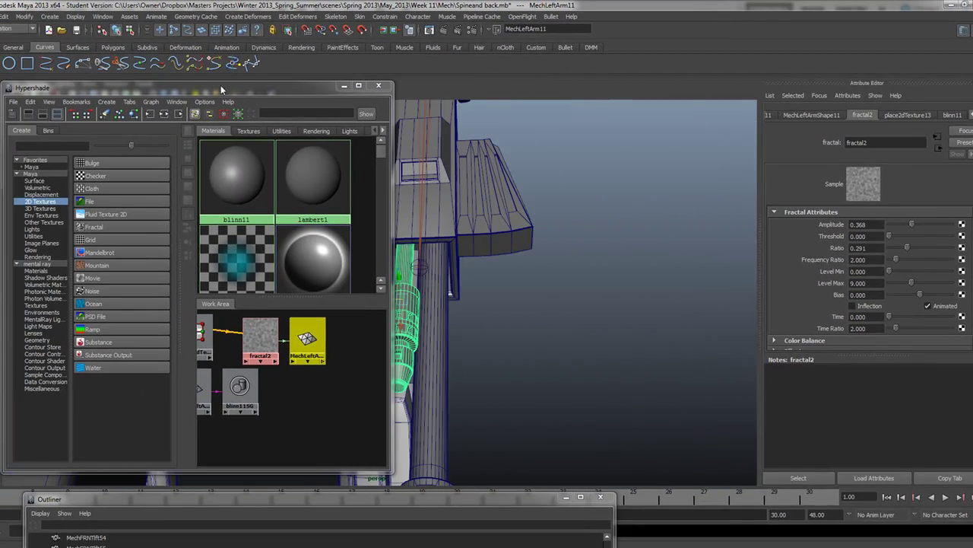
{"action": "left_click_drag", "start_coordinate": [231, 87], "coordinate": [739, 132]}
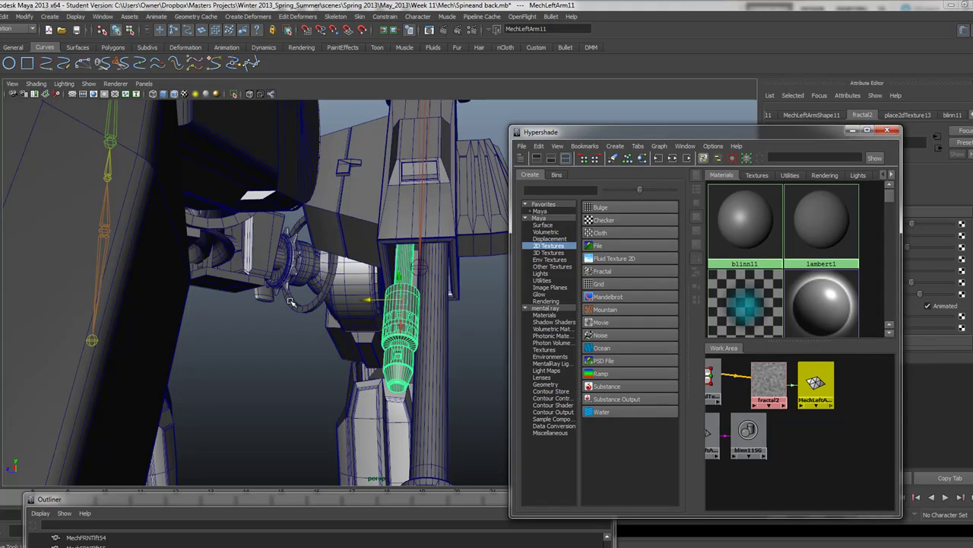
{"action": "left_click_drag", "start_coordinate": [456, 275], "coordinate": [411, 301], "text": "alt"}
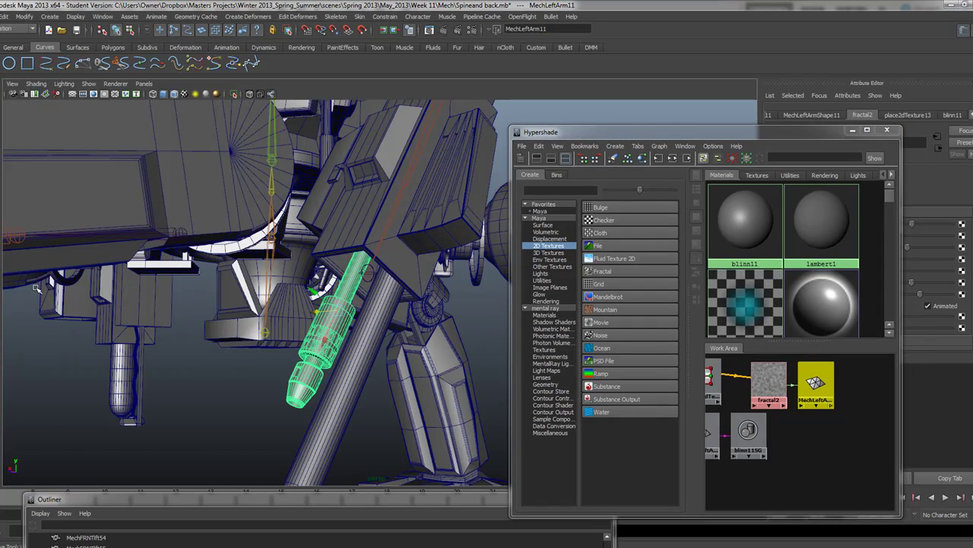
{"action": "left_click_drag", "start_coordinate": [126, 499], "coordinate": [290, 156]}
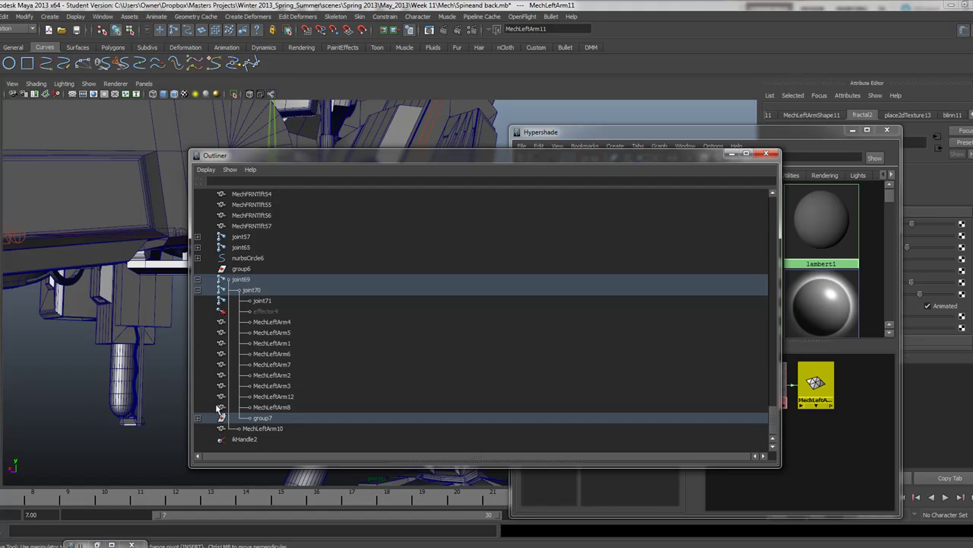
{"action": "left_click", "coordinate": [263, 418]}
{"action": "left_click_drag", "start_coordinate": [356, 156], "coordinate": [634, 154]}
{"action": "key", "text": "Up"}
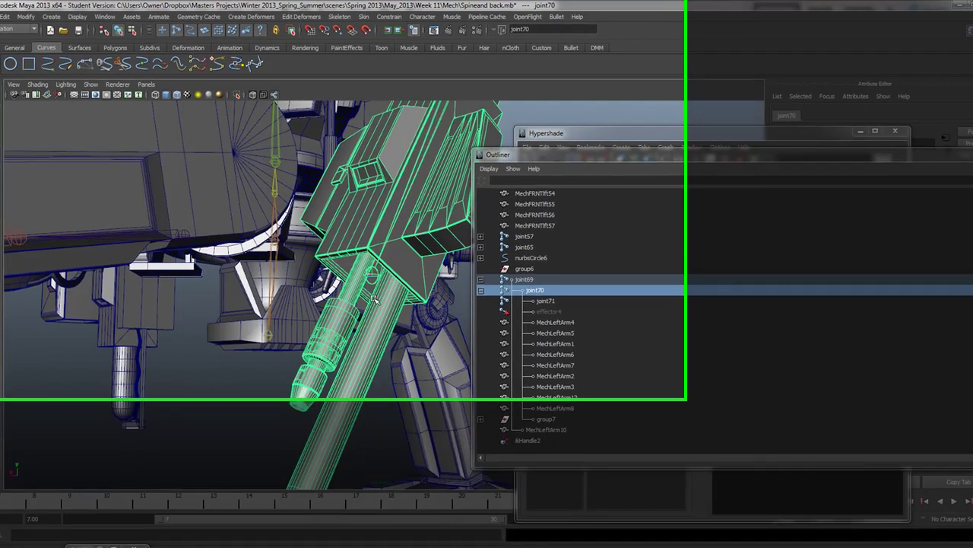
Swing the mech arm up-left by moving ikHandle2.
{"action": "left_click_drag", "start_coordinate": [374, 300], "coordinate": [312, 253], "text": "alt"}
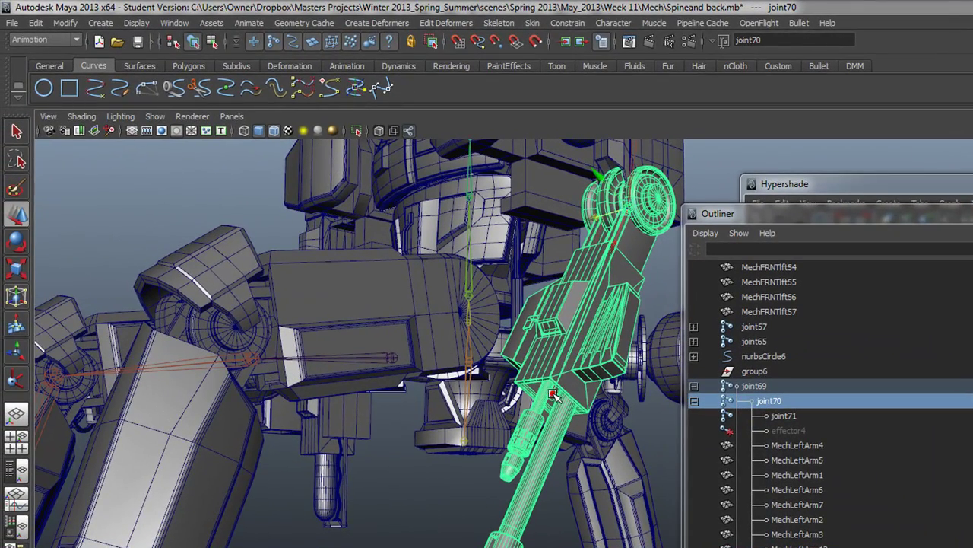
{"action": "left_click", "coordinate": [553, 394]}
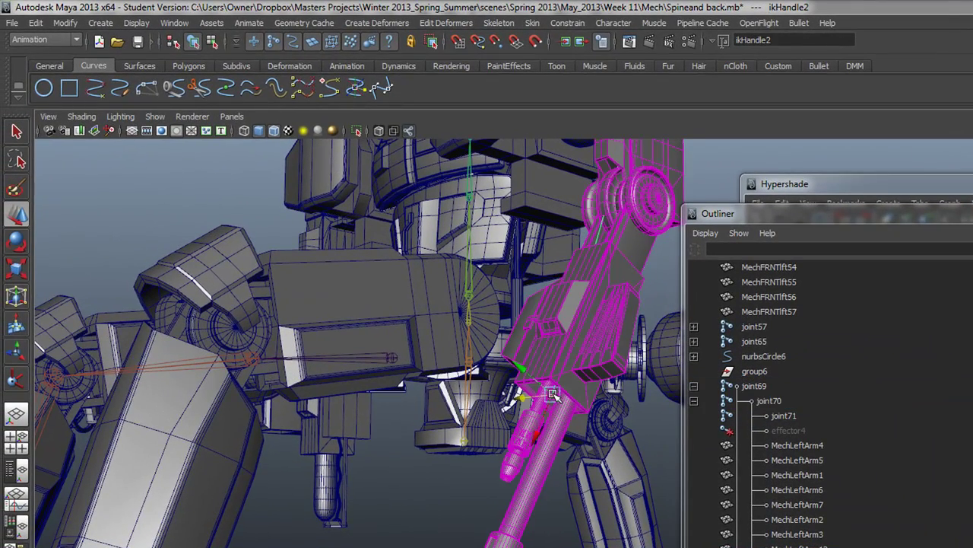
{"action": "left_click_drag", "start_coordinate": [525, 368], "coordinate": [556, 256]}
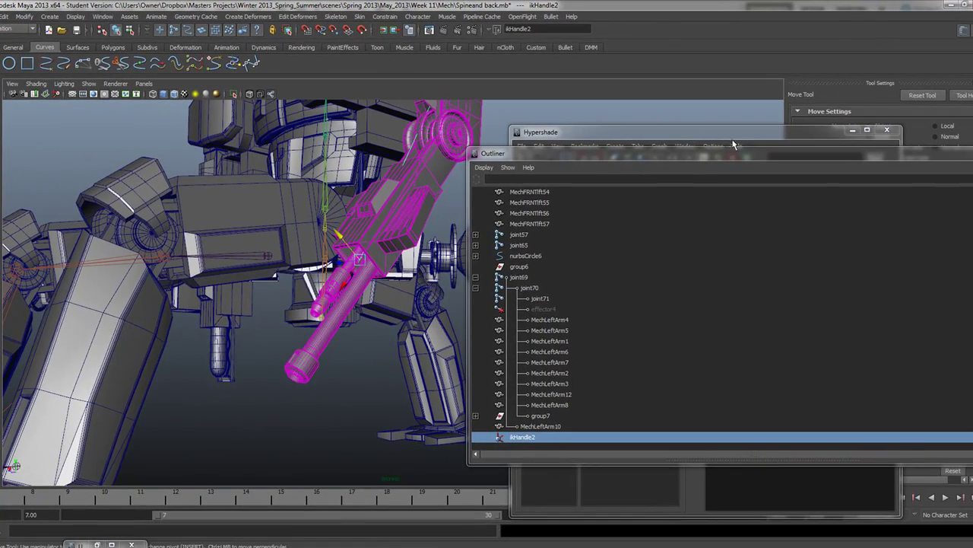
Set Move Axis to World and raise the arm to horizontal with ikHandle2.
{"action": "left_click_drag", "start_coordinate": [775, 137], "coordinate": [774, 212]}
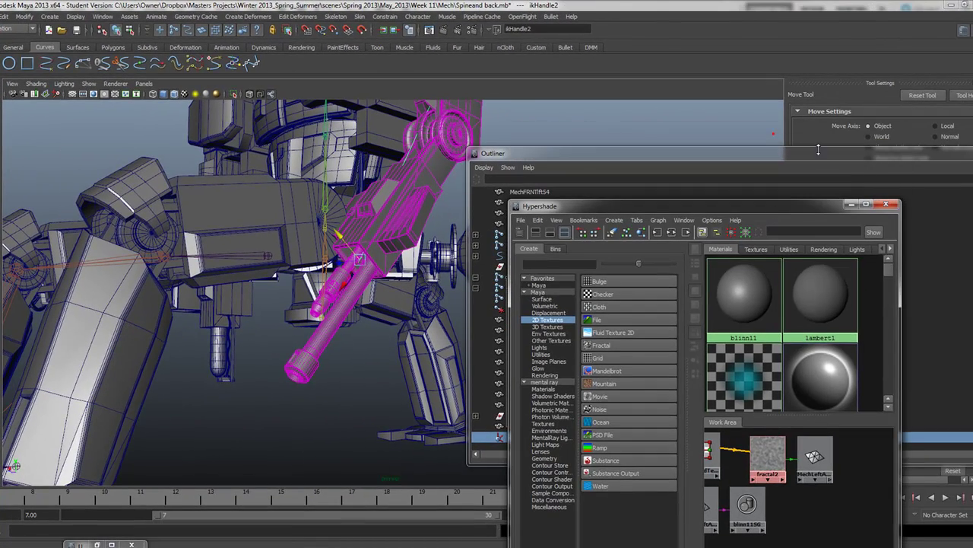
{"action": "left_click", "coordinate": [868, 137]}
{"action": "left_click_drag", "start_coordinate": [362, 227], "coordinate": [351, 118]}
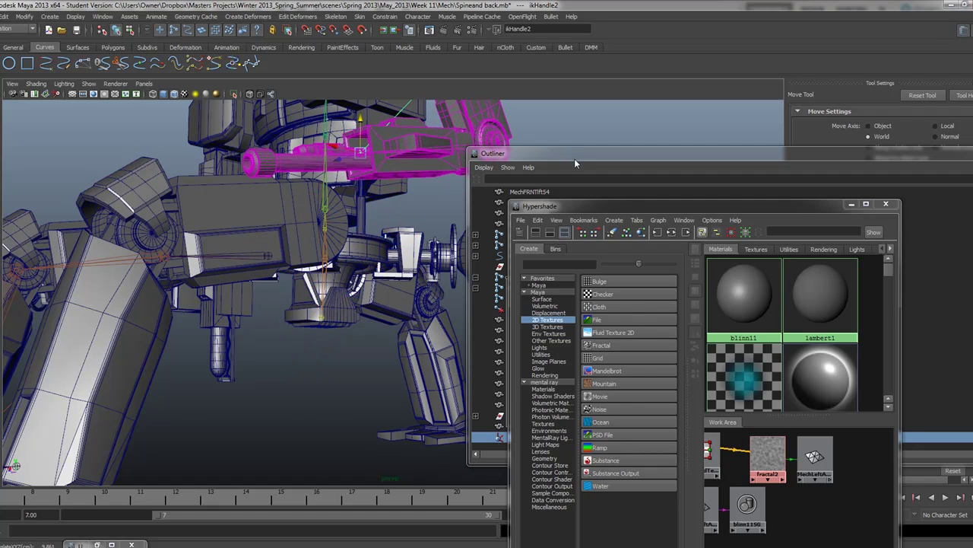
Select the gun barrel MechLeftArm11 and zoom in on the mech arm.
{"action": "left_click_drag", "start_coordinate": [574, 158], "coordinate": [233, 353]}
{"action": "left_click_drag", "start_coordinate": [304, 228], "coordinate": [356, 205], "text": "alt"}
{"action": "left_click", "coordinate": [359, 201]}
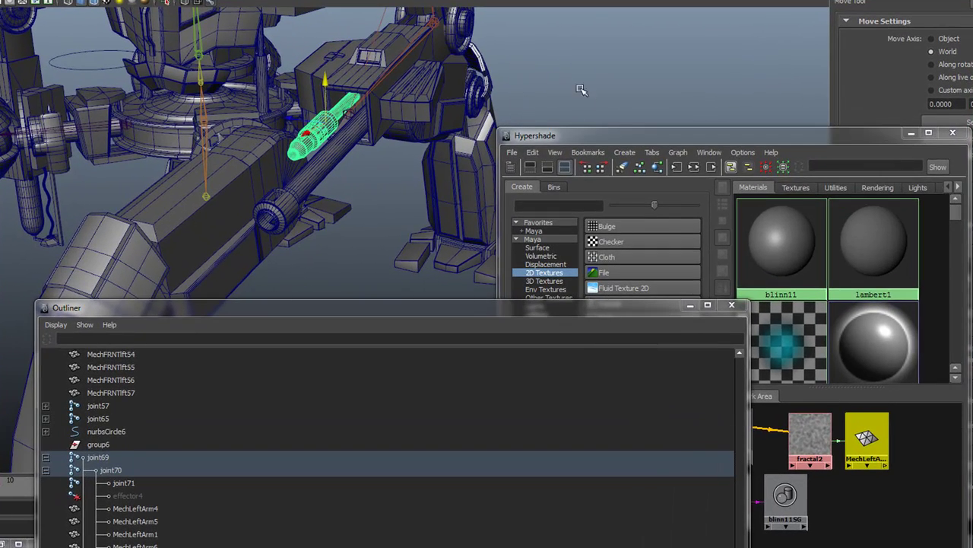
{"action": "left_click_drag", "start_coordinate": [707, 137], "coordinate": [411, 290]}
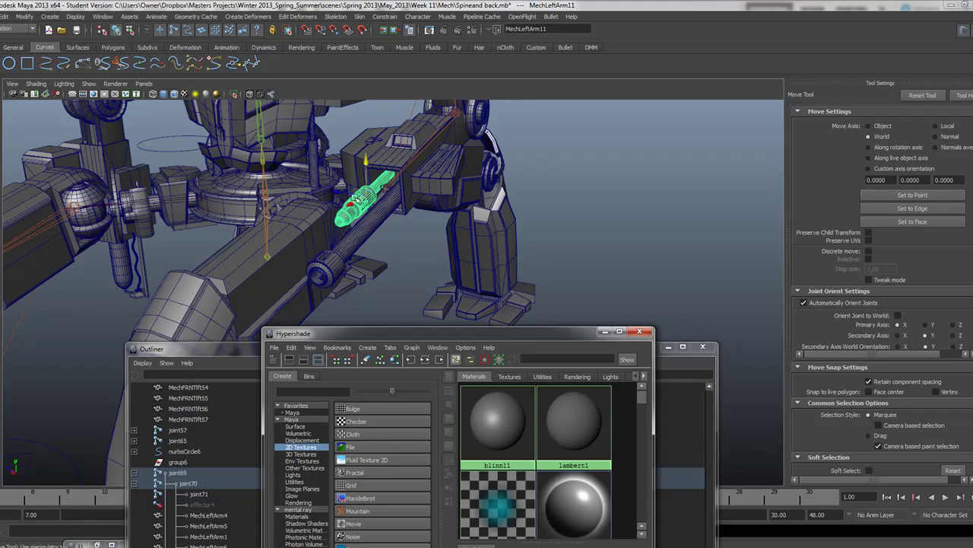
{"action": "left_click_drag", "start_coordinate": [372, 196], "coordinate": [463, 224], "text": "alt"}
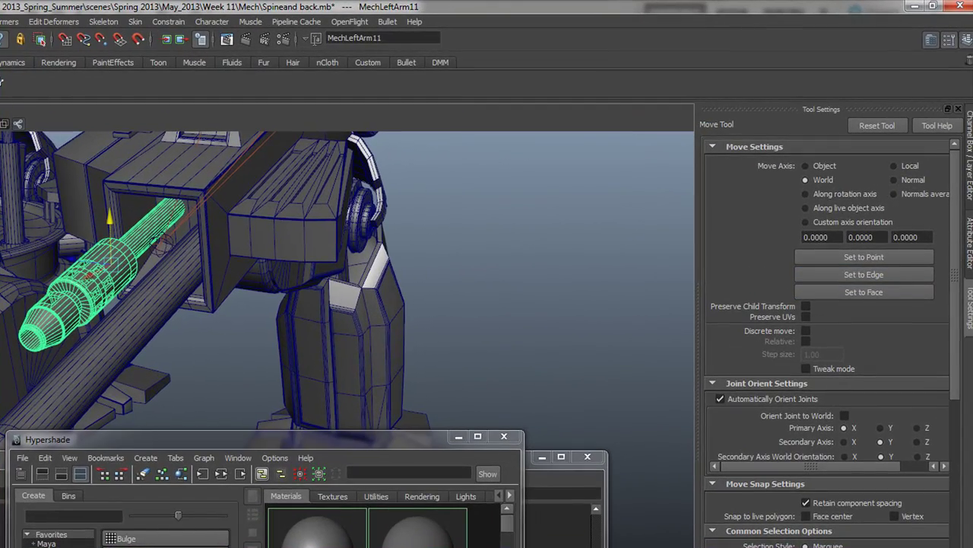
Set the fractal2 Amplitude to 0.325 and advance its Time to 13.675.
{"action": "left_click", "coordinate": [968, 229]}
{"action": "left_click", "coordinate": [853, 151]}
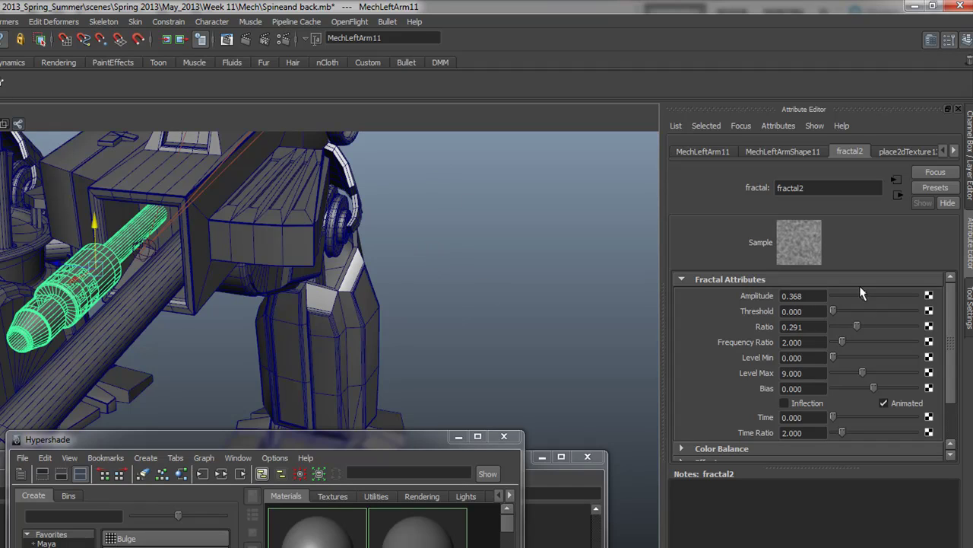
{"action": "left_click_drag", "start_coordinate": [863, 294], "coordinate": [859, 296]}
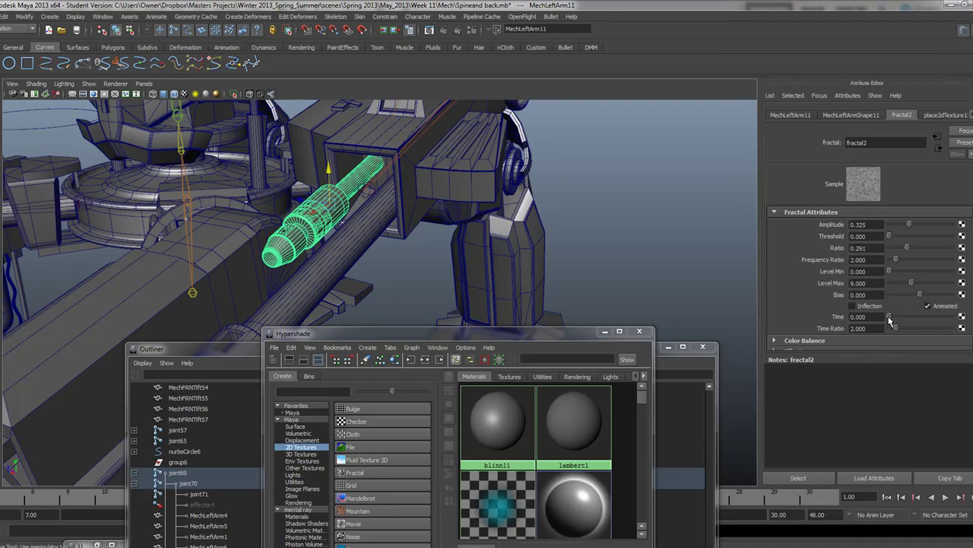
{"action": "mouse_move", "coordinate": [890, 321]}
{"action": "left_mouse_down"}
{"action": "mouse_move", "coordinate": [922, 323]}
{"action": "mouse_move", "coordinate": [898, 326]}
{"action": "left_mouse_up"}
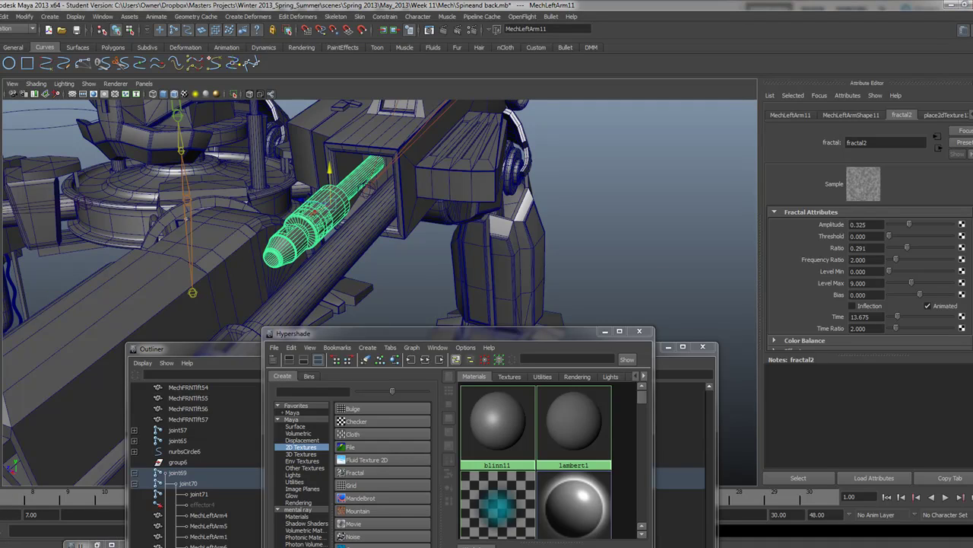